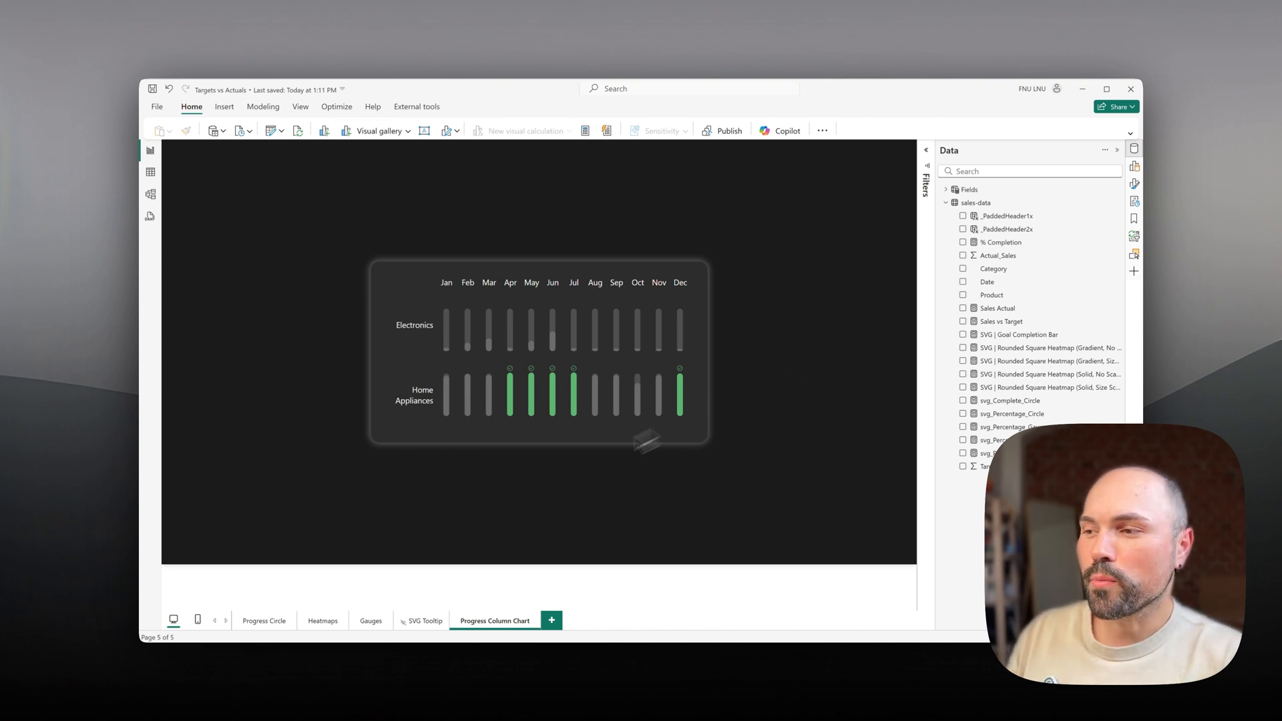
Review the Progress Circle and Progress Column Chart pages, then add a new blank report page
left_click(265, 621)
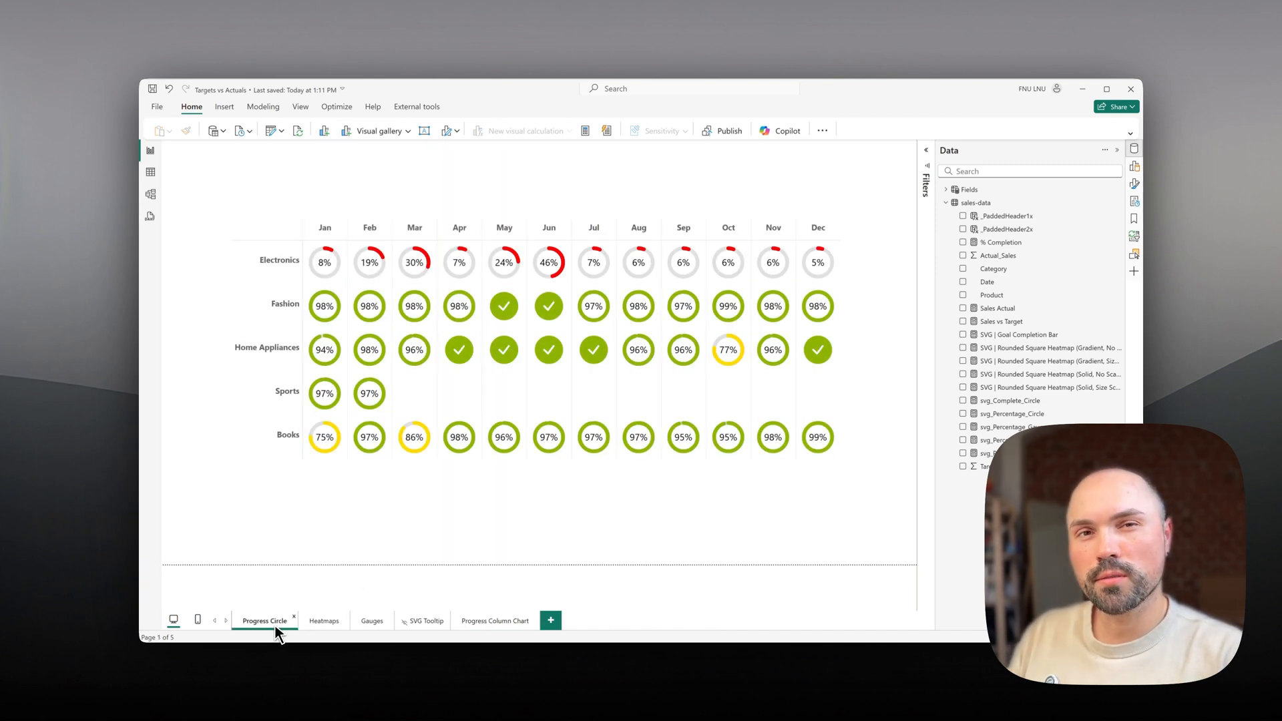
left_click(503, 615)
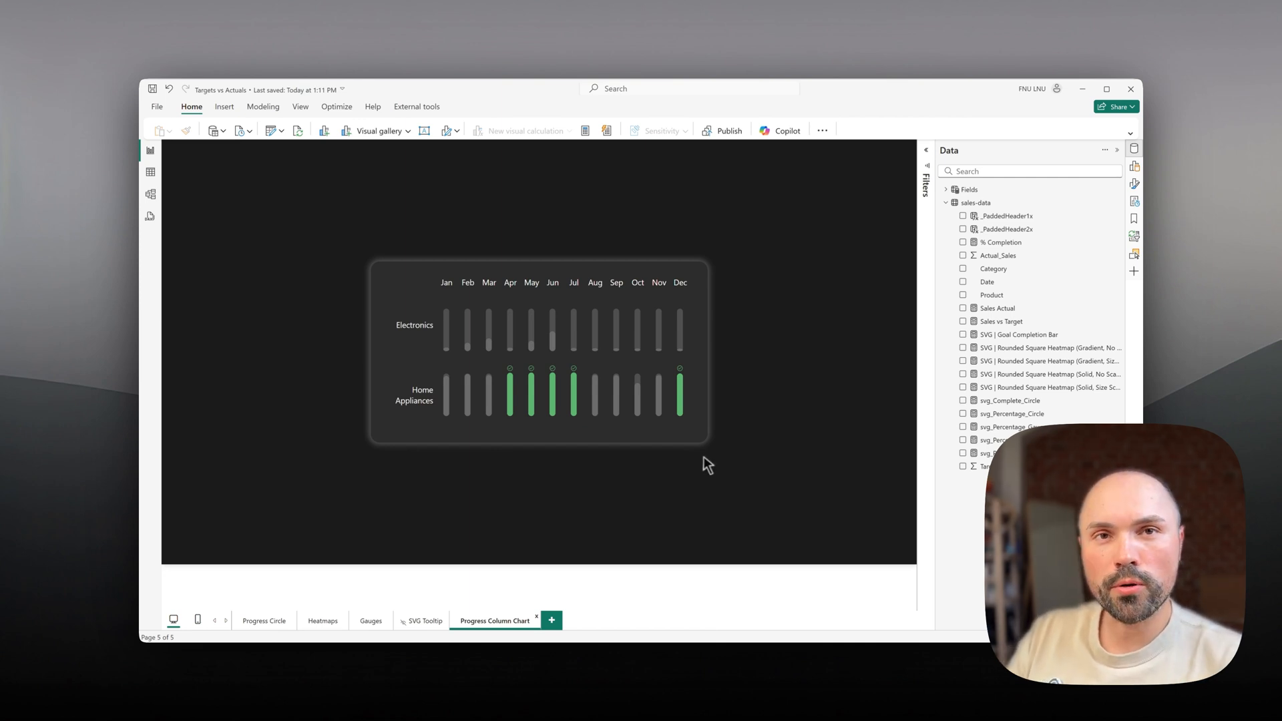
left_click(552, 620)
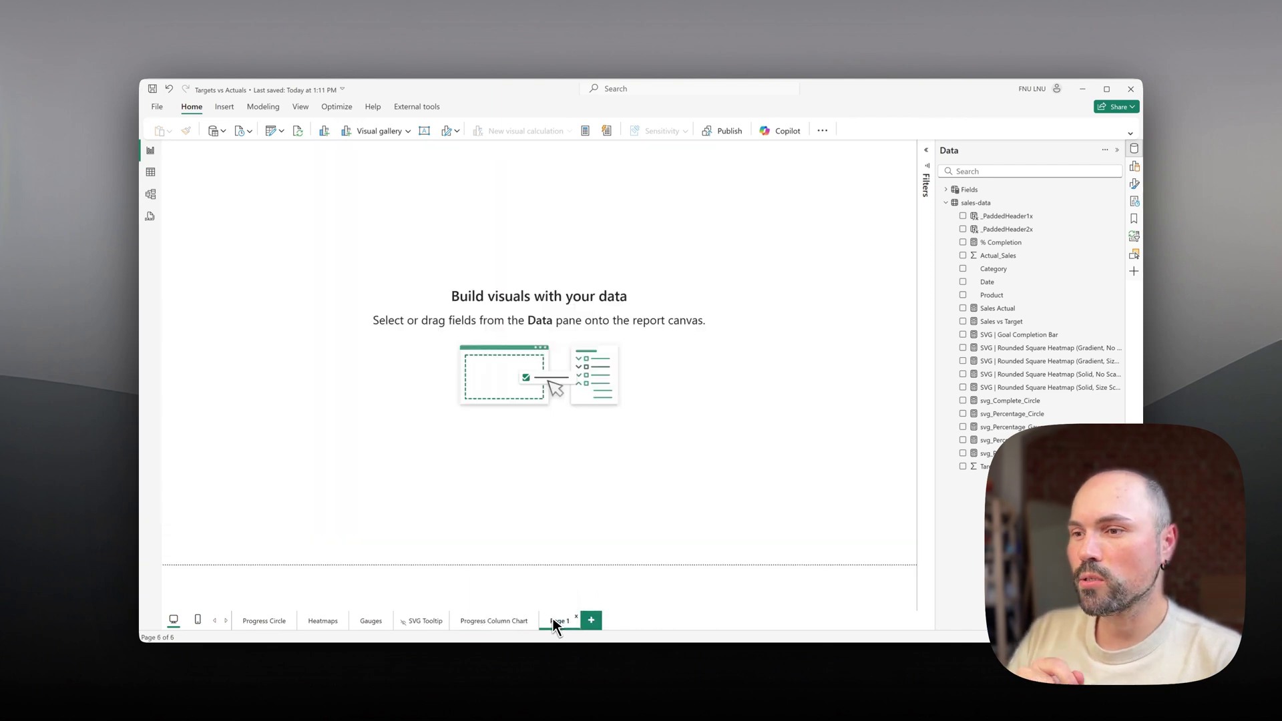
Give the new page a black canvas background at 5% transparency
left_click(1133, 183)
left_click(1060, 284)
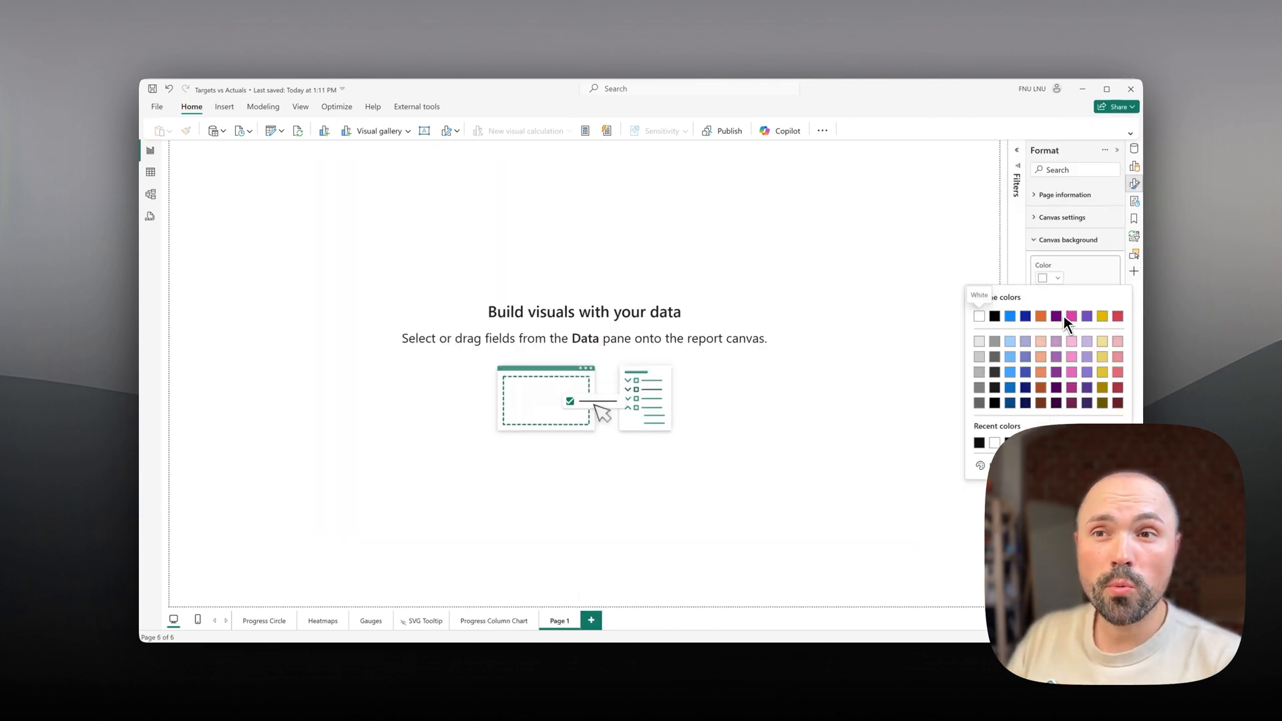
left_click(995, 357)
left_click(1058, 279)
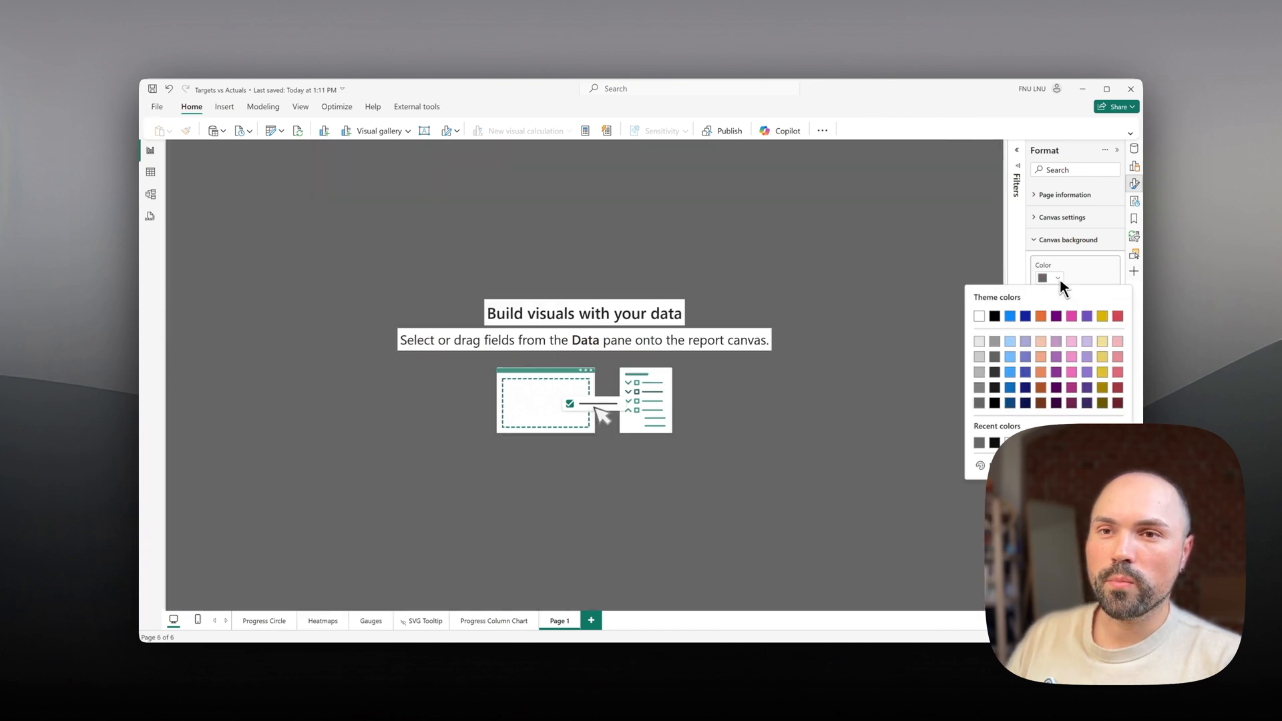
left_click(997, 318)
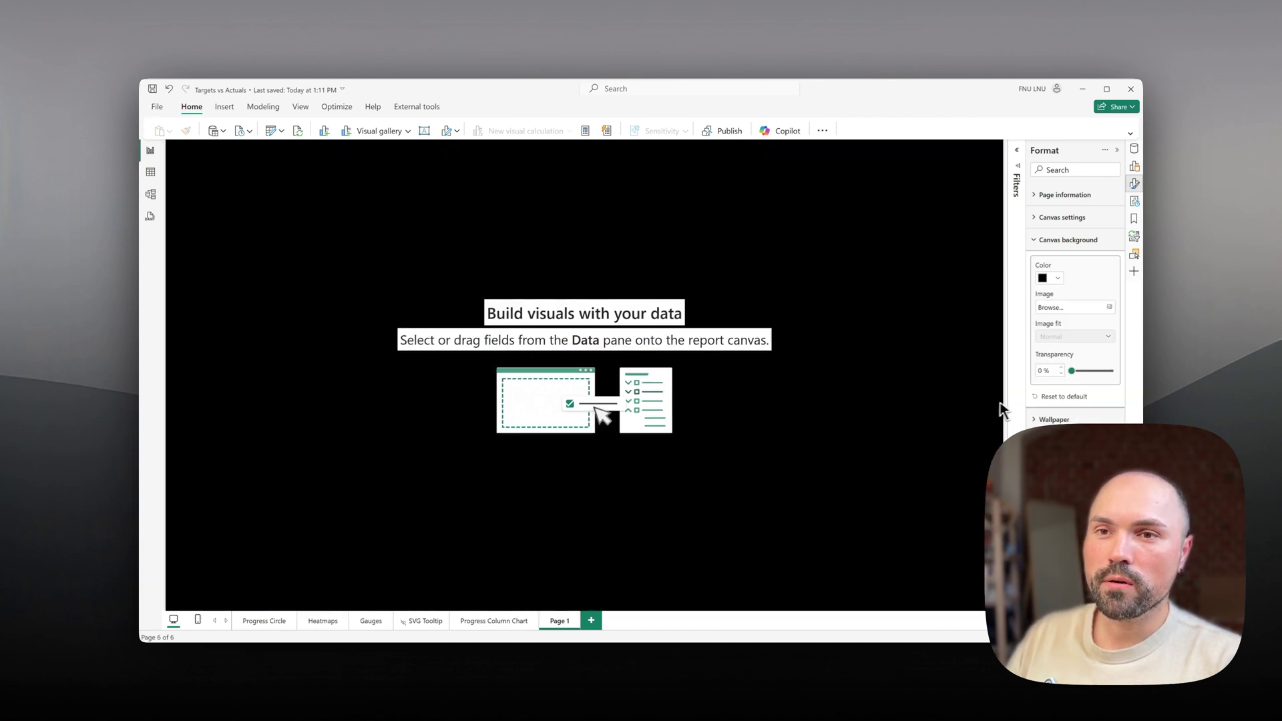
left_click(1075, 372)
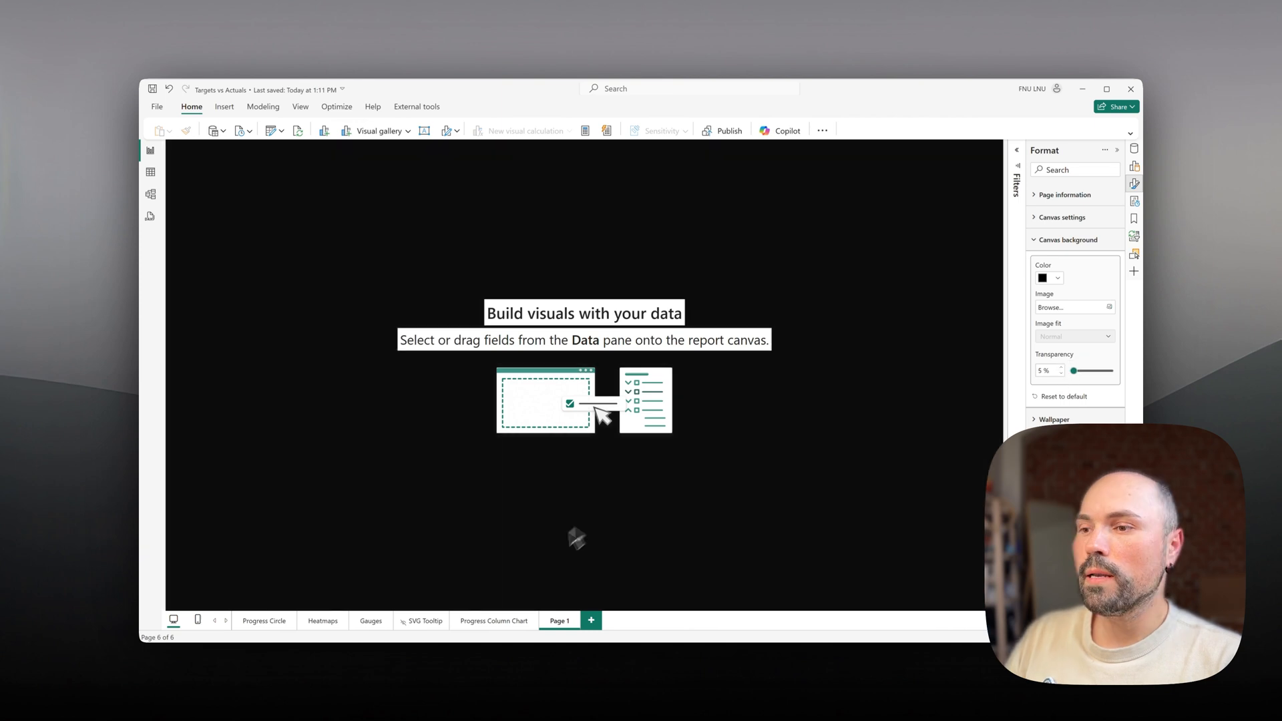
Inspect the existing progress bar matrix's visual type and fields on the Progress Column Chart page
left_click(494, 620)
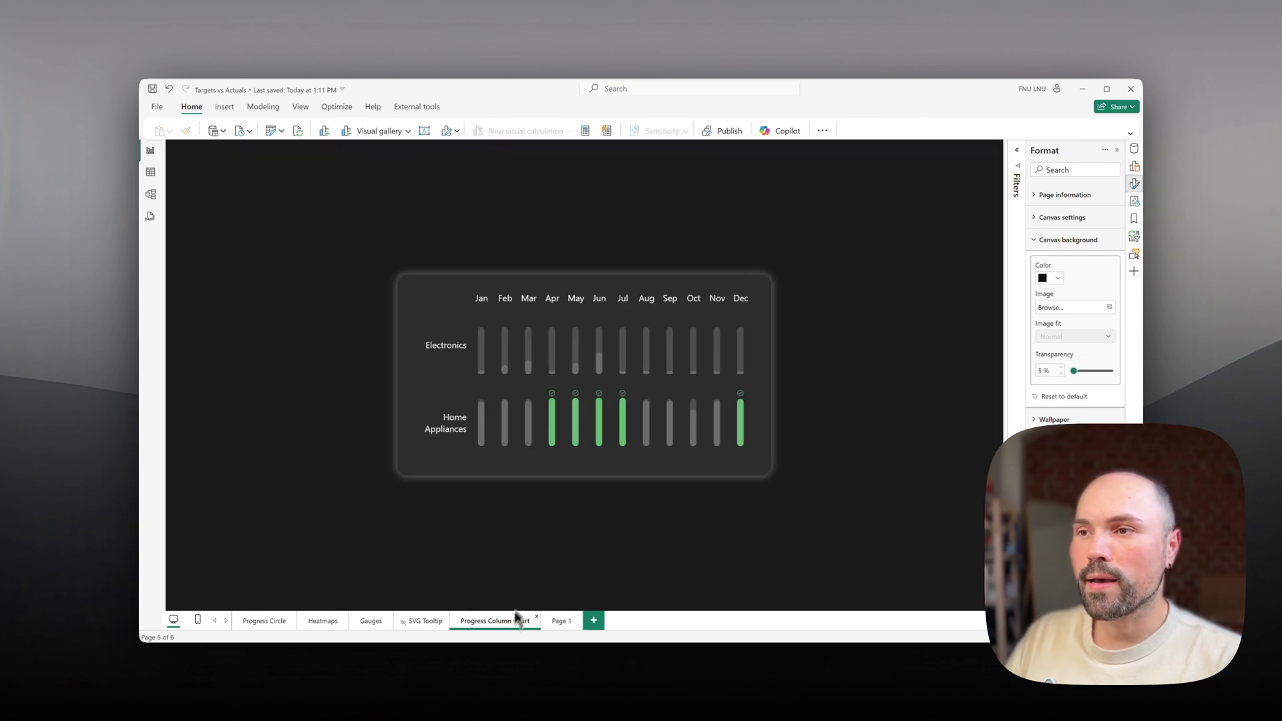
left_click(656, 289)
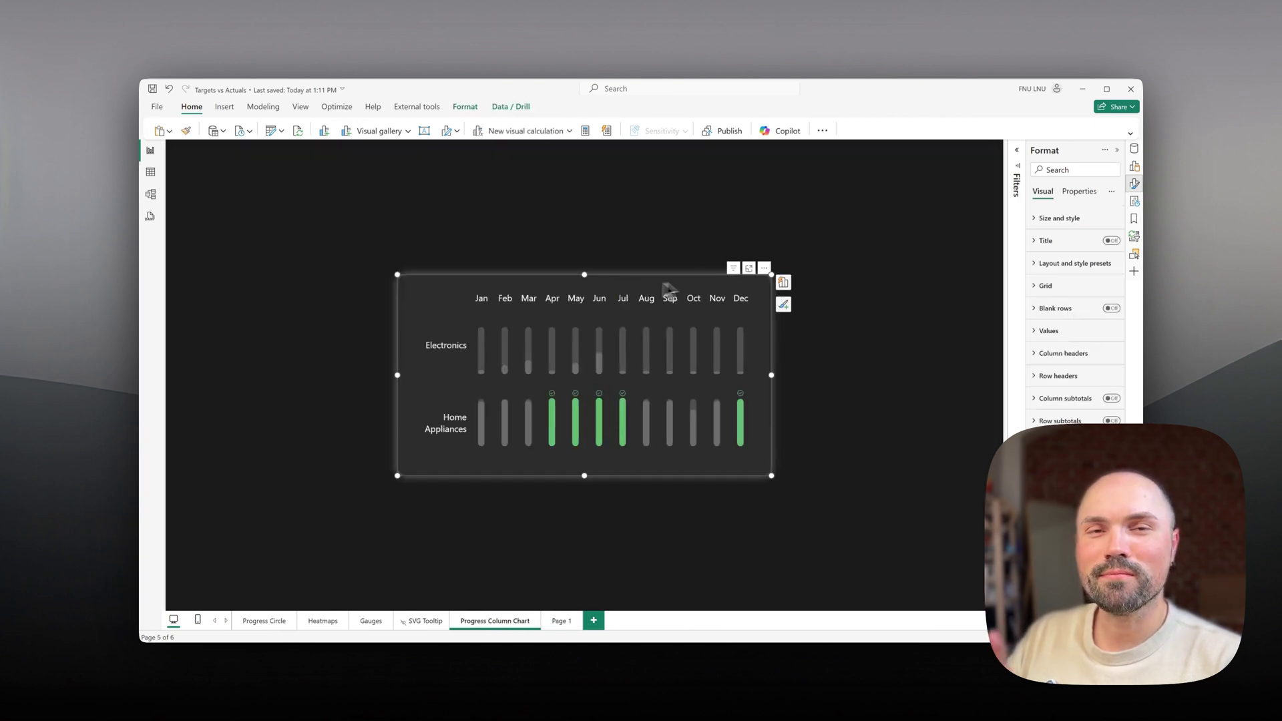
left_click(1133, 167)
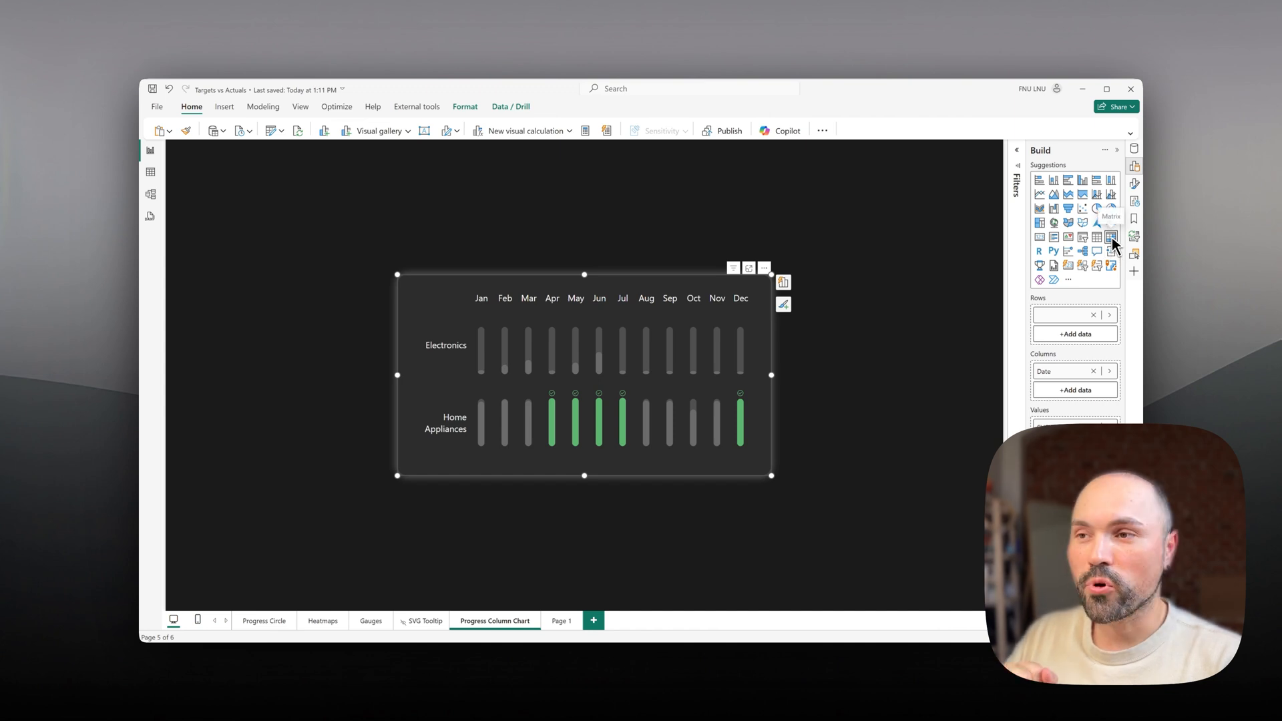
Add an empty table visual on Page 1, moved to the middle and enlarged
left_click(560, 621)
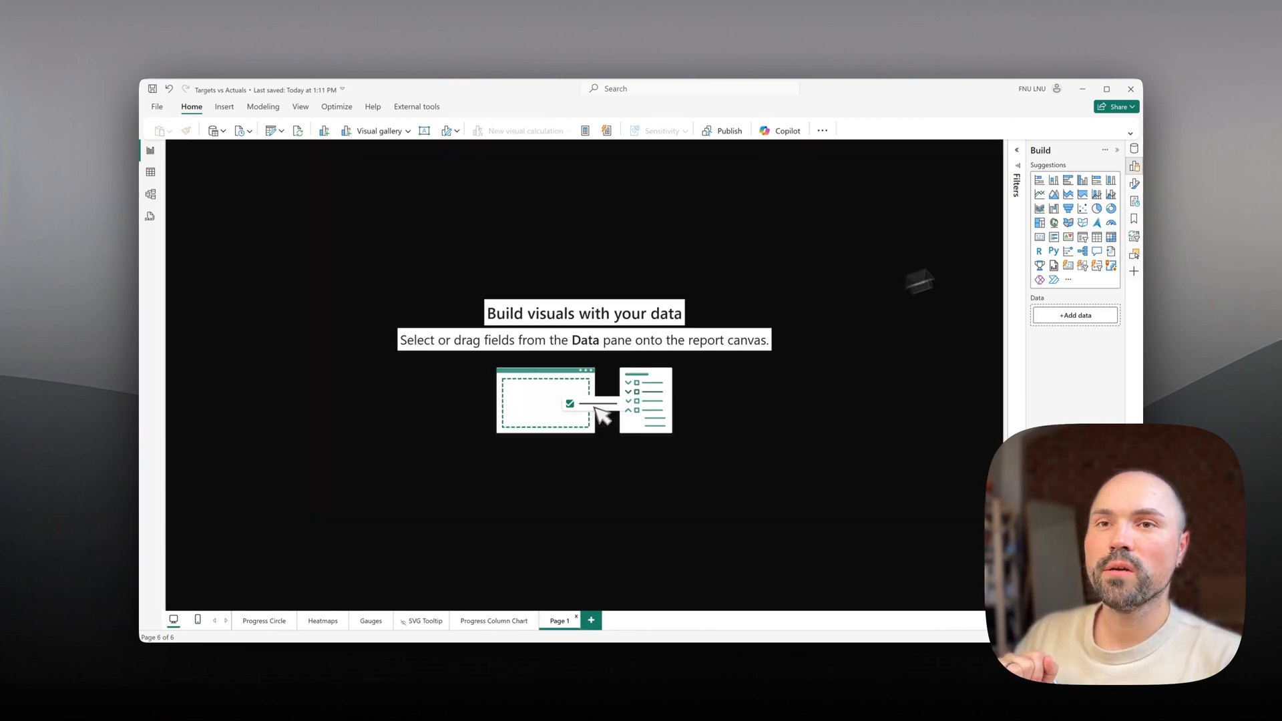
left_click(1133, 184)
left_click(1134, 167)
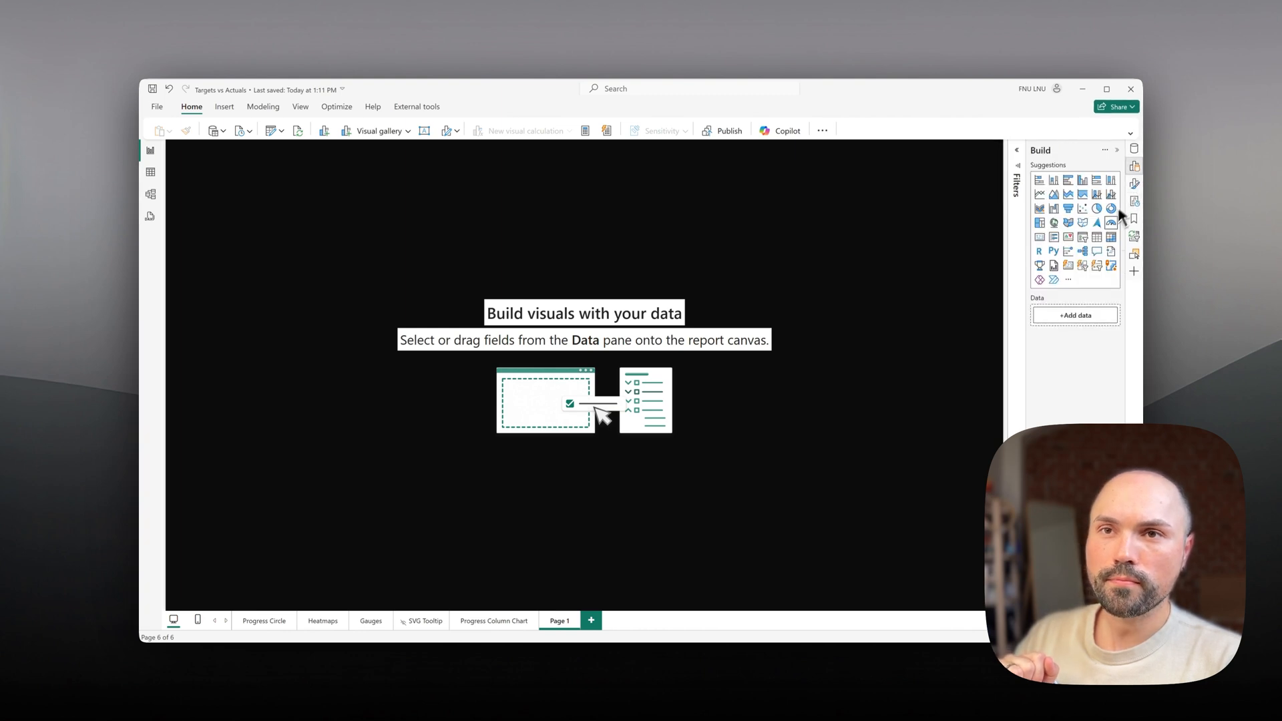
left_click(1111, 236)
left_click_drag(346, 276, 499, 346)
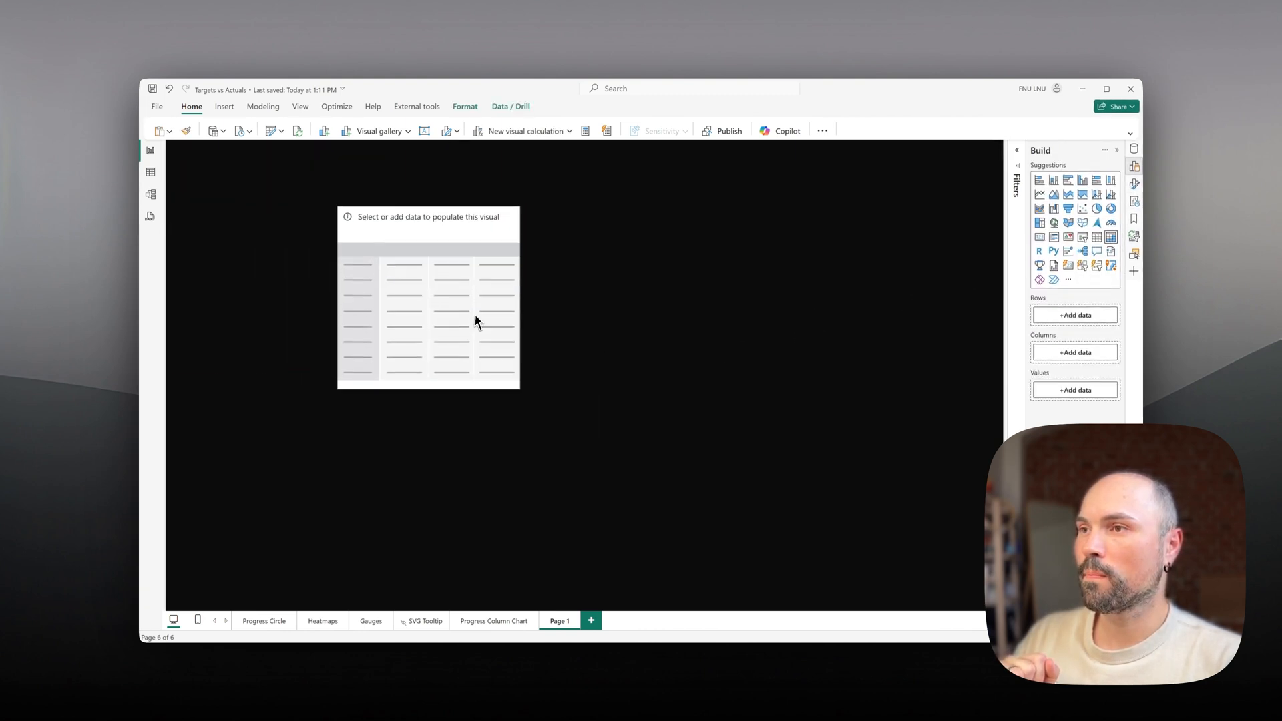
left_click_drag(519, 388, 786, 481)
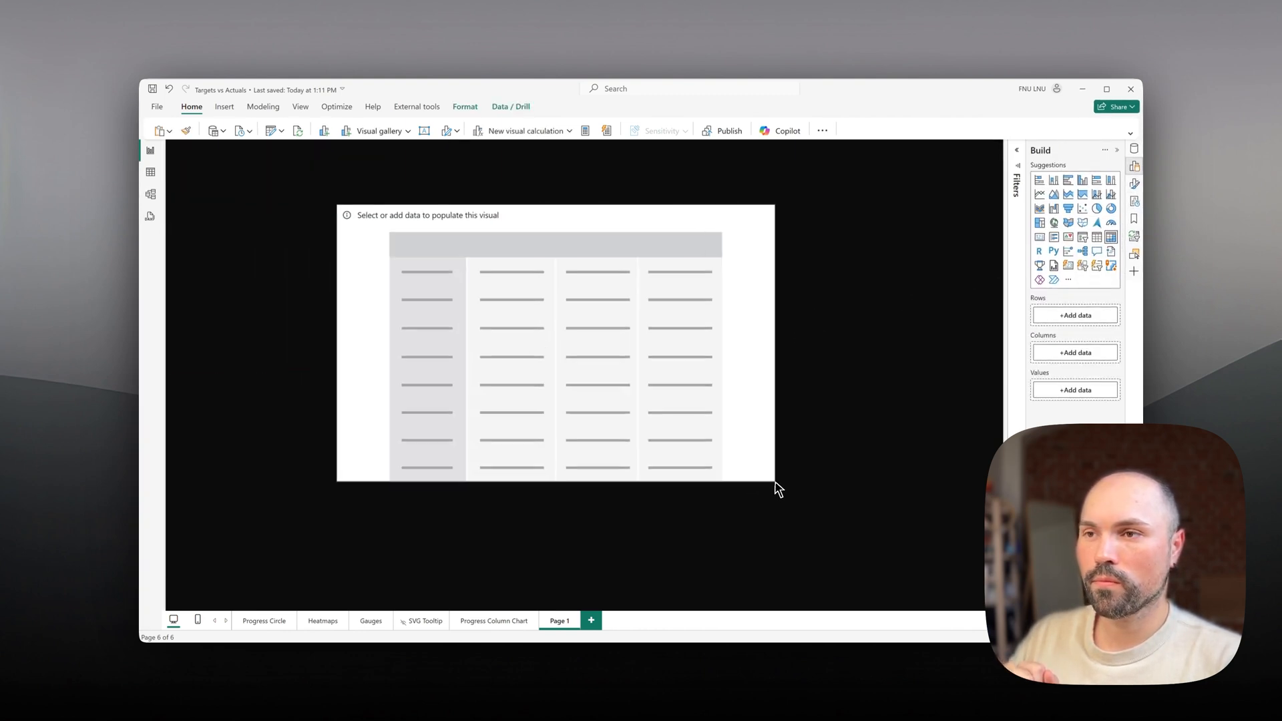
left_click_drag(658, 347, 699, 388)
Align the table middle and centre on the page, then view the Progress Circle page for reference
left_click(464, 107)
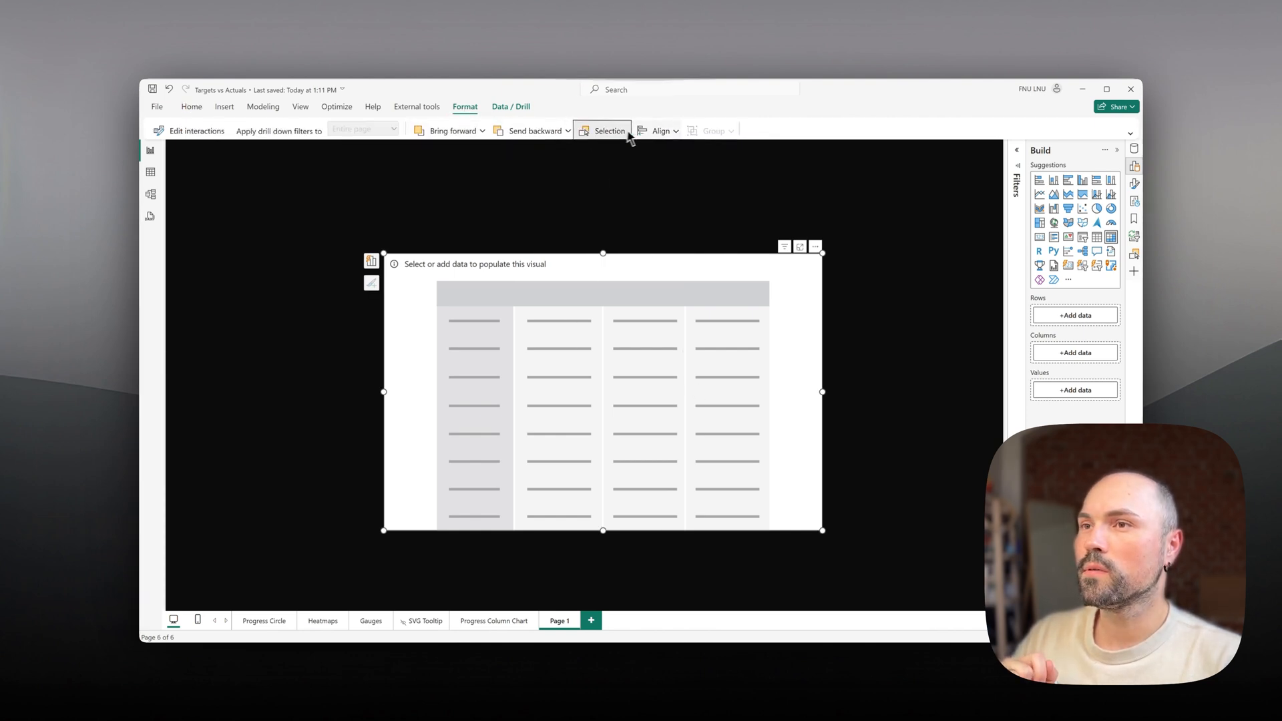
left_click(661, 130)
left_click(683, 225)
left_click(662, 130)
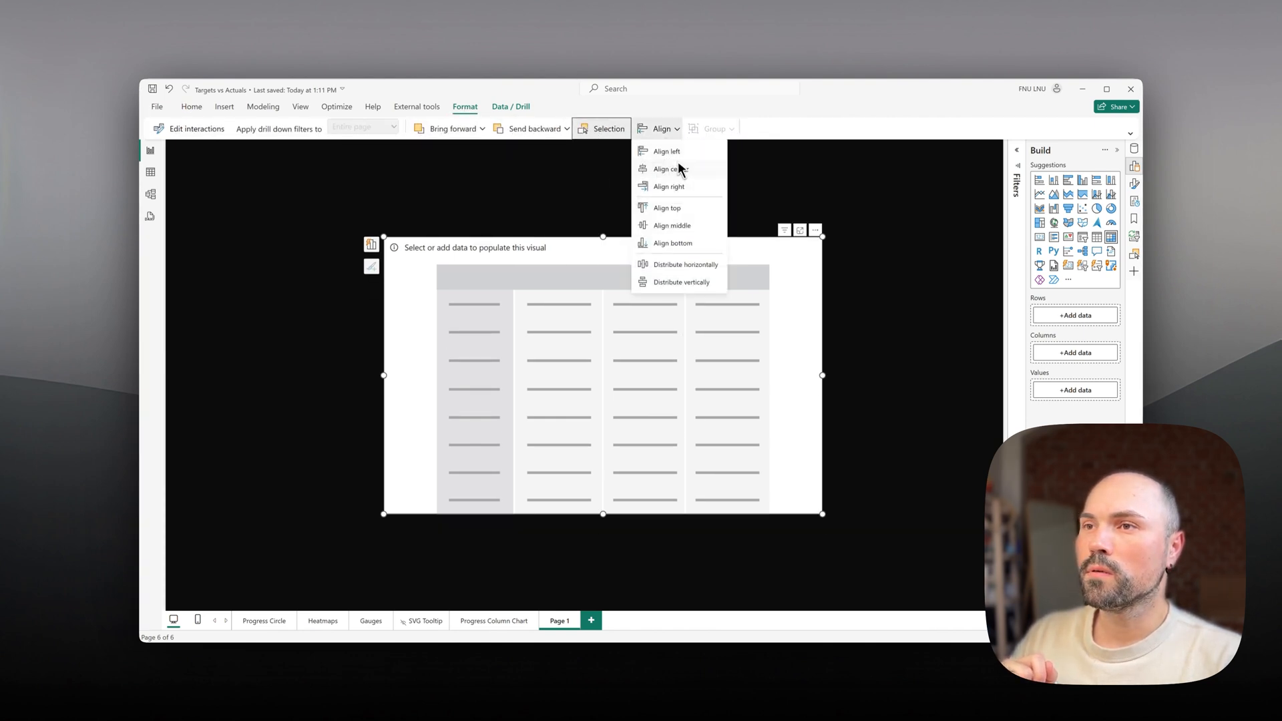
left_click(683, 162)
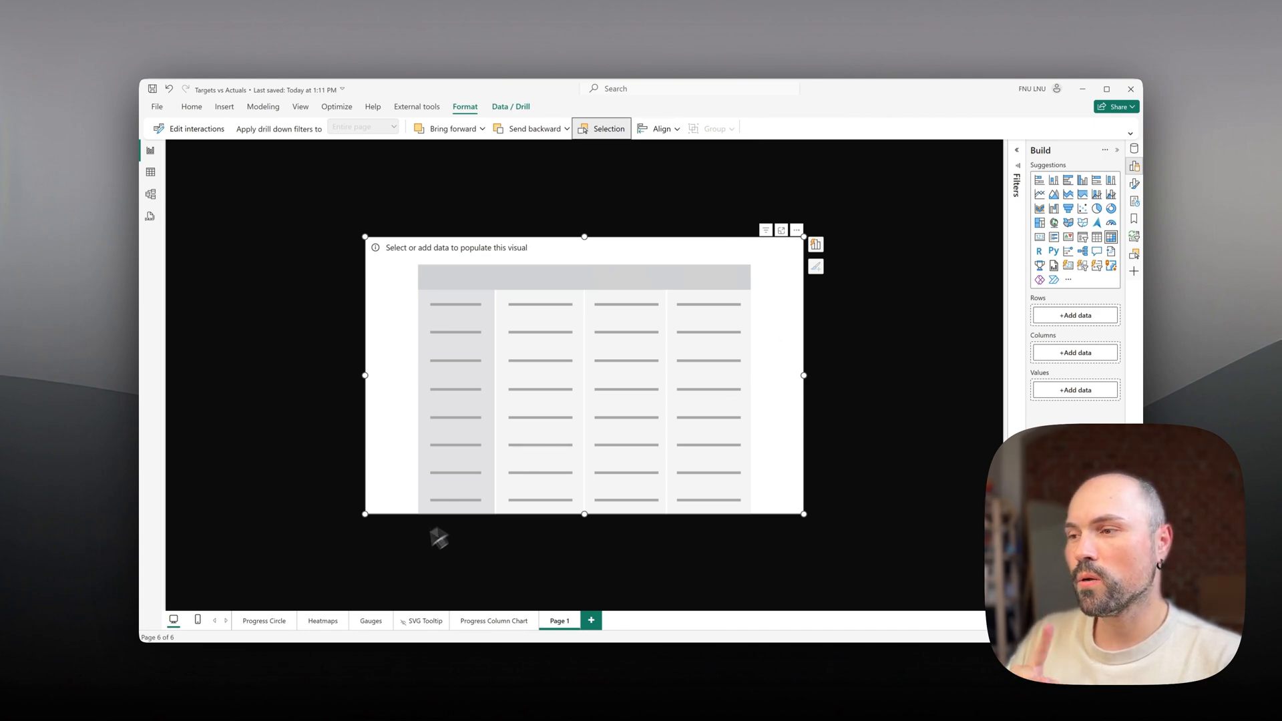
left_click(265, 621)
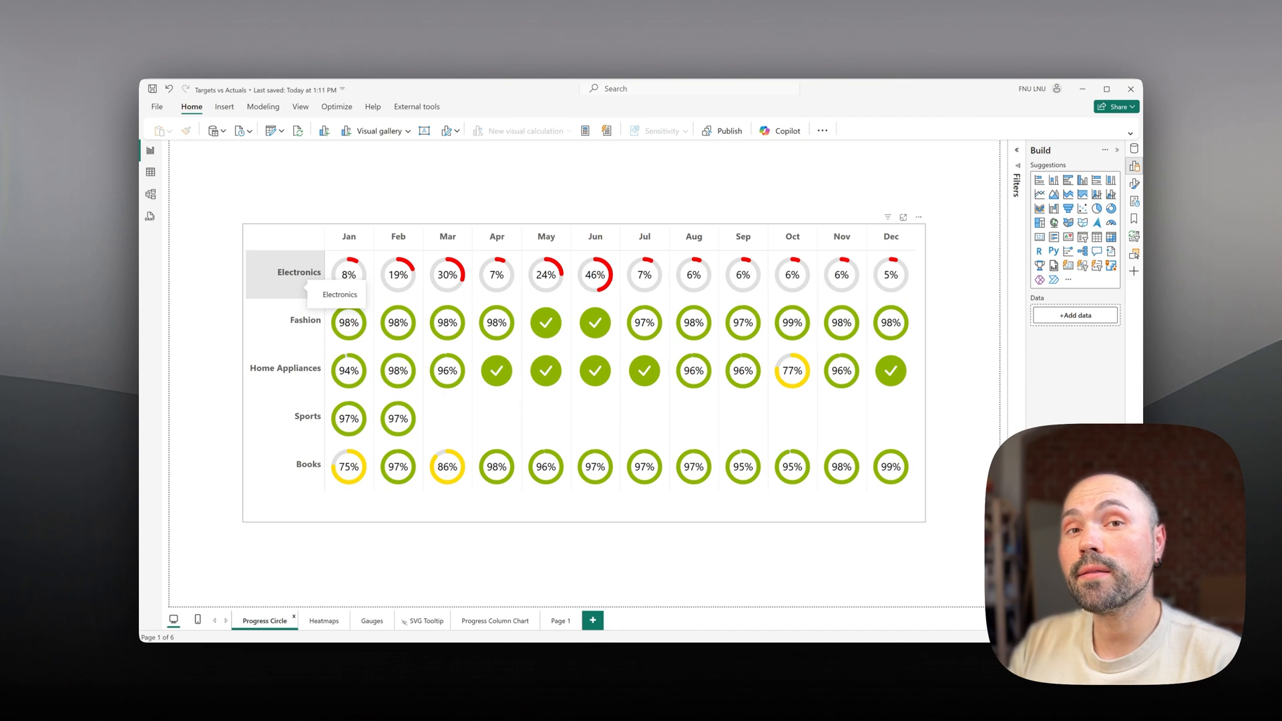
Review the _PaddedHeader2x DAX (UNICHAR, REPT, sales-data reference), then reselect the table visual
left_click(560, 621)
left_click(1134, 148)
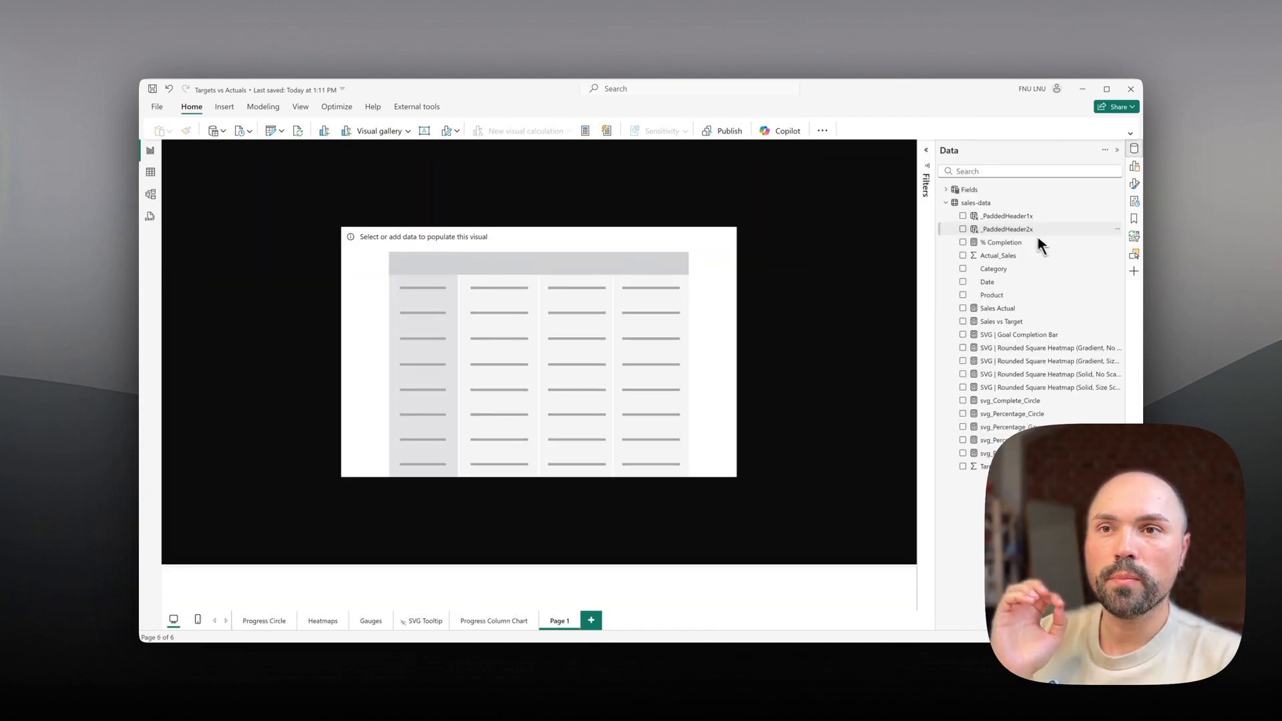
left_click(1012, 230)
mouse_move(977, 202)
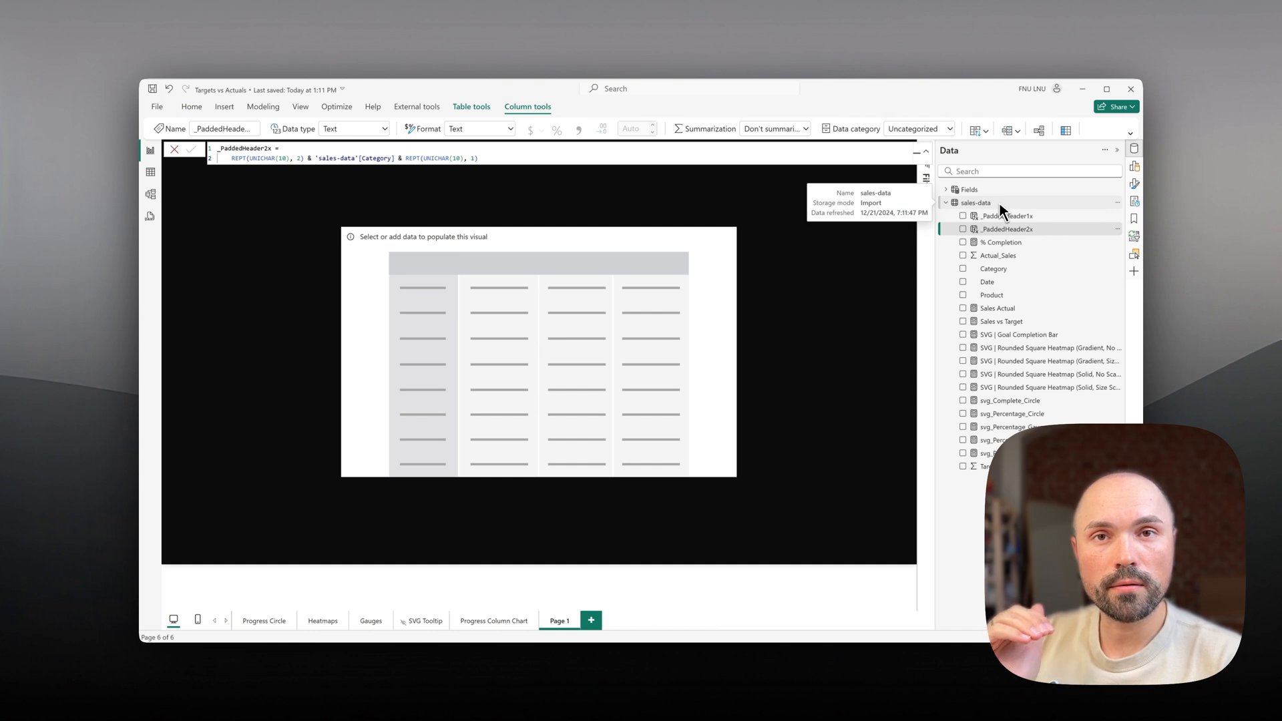
left_click(251, 159)
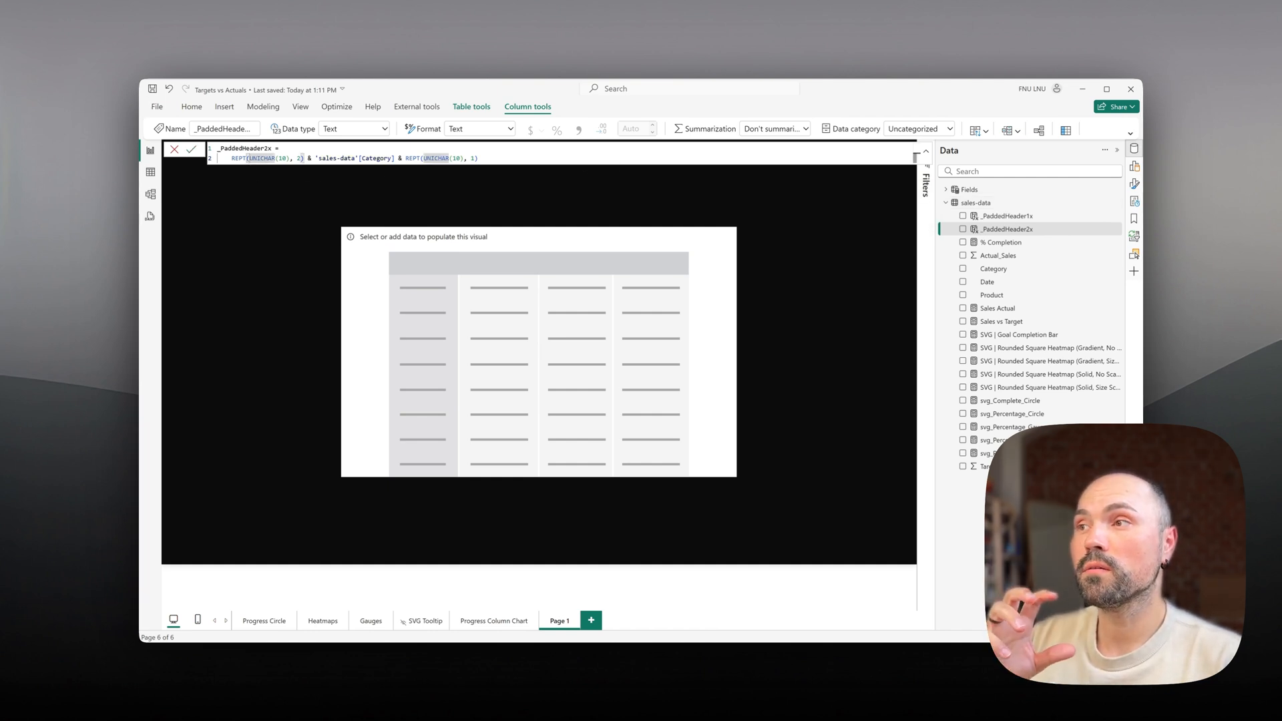
left_click(248, 156)
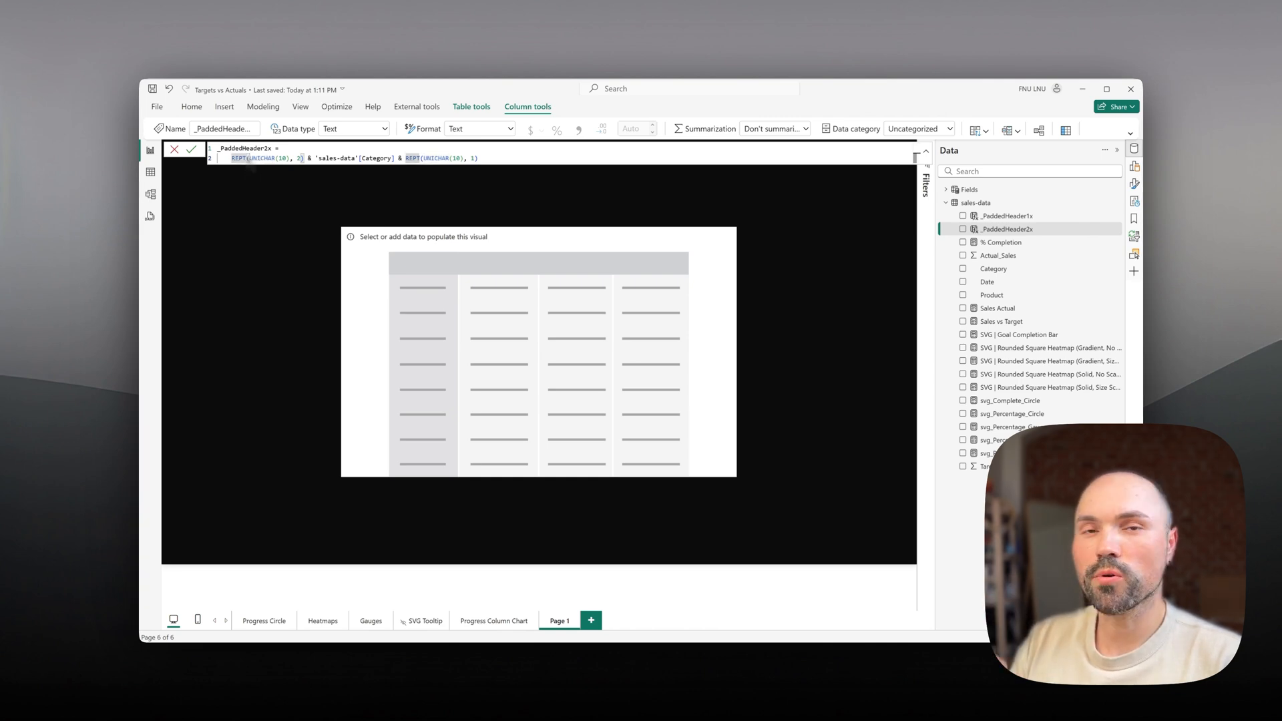
left_click(348, 158)
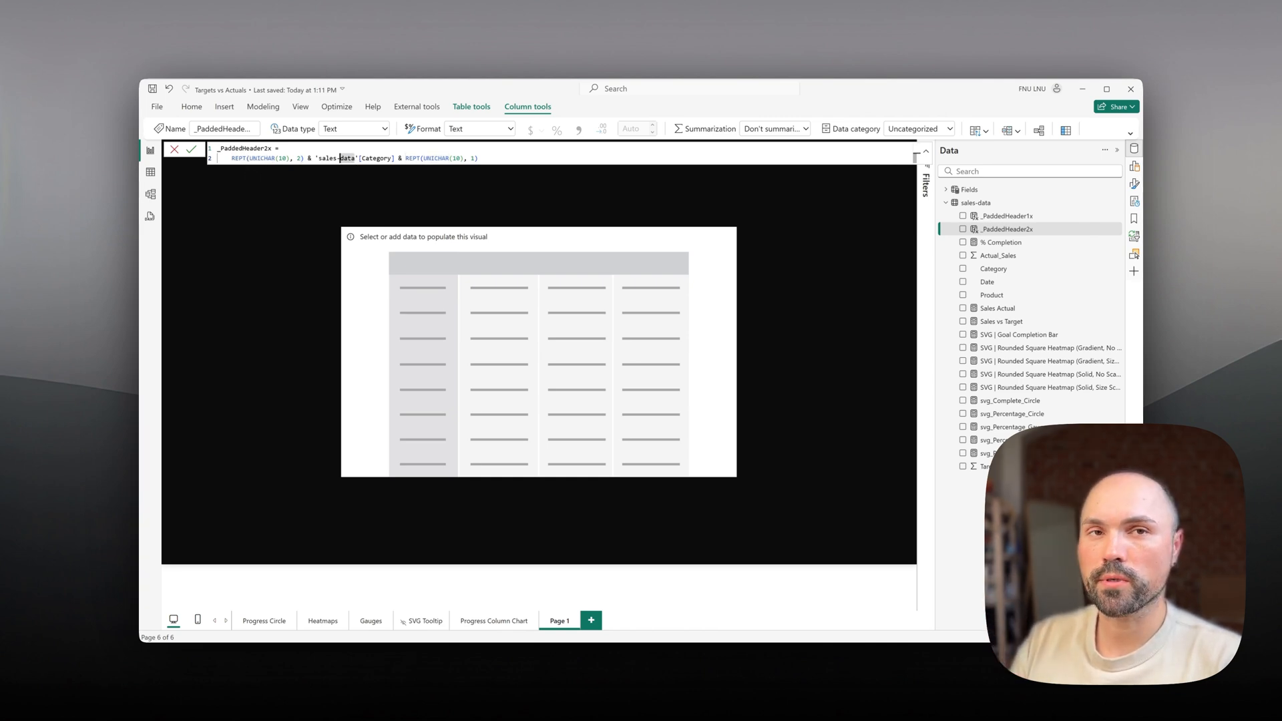
left_click(541, 361)
Add _PaddedHeader2x from the sales-data table as the matrix rows
left_click(1134, 185)
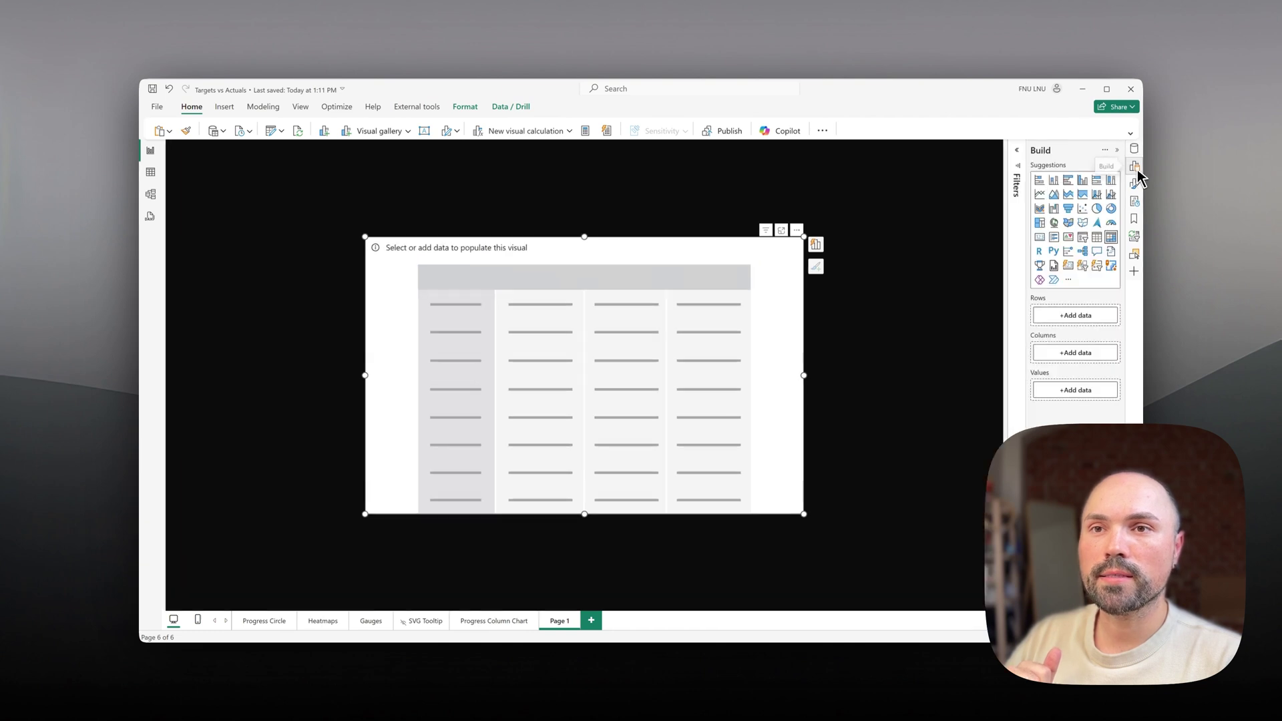
left_click(1080, 316)
left_click(924, 241)
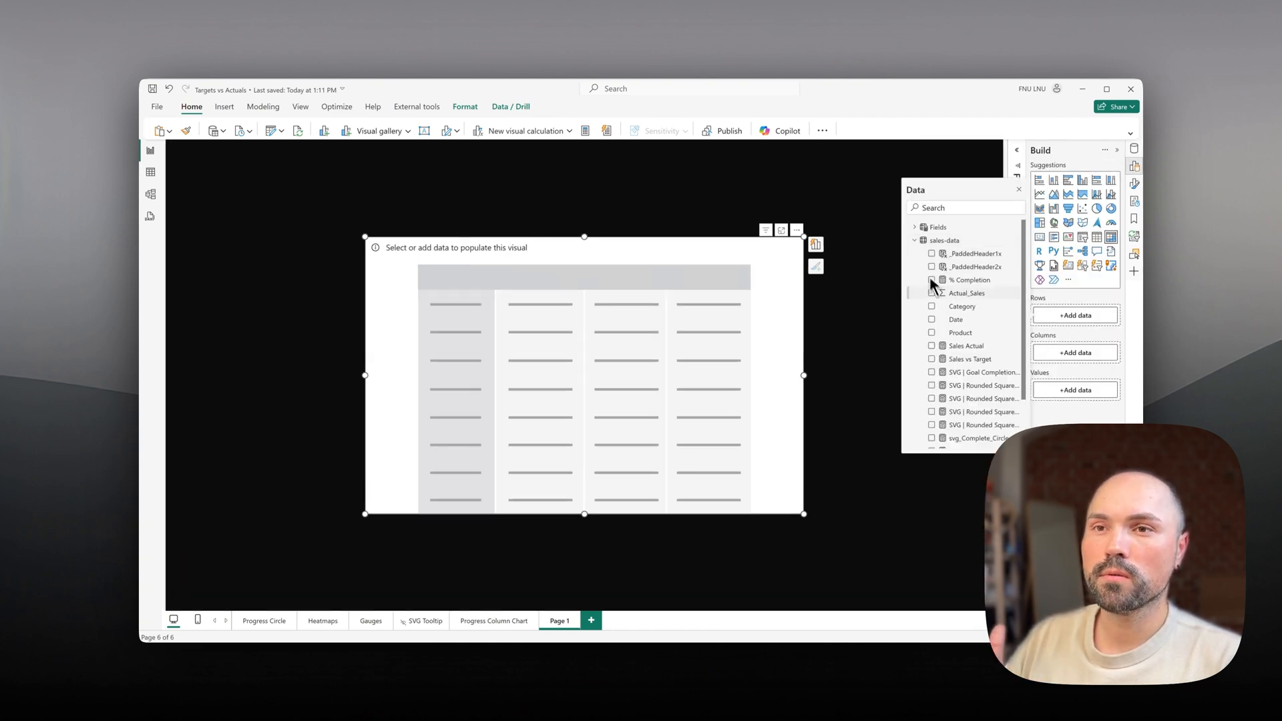
left_click(933, 269)
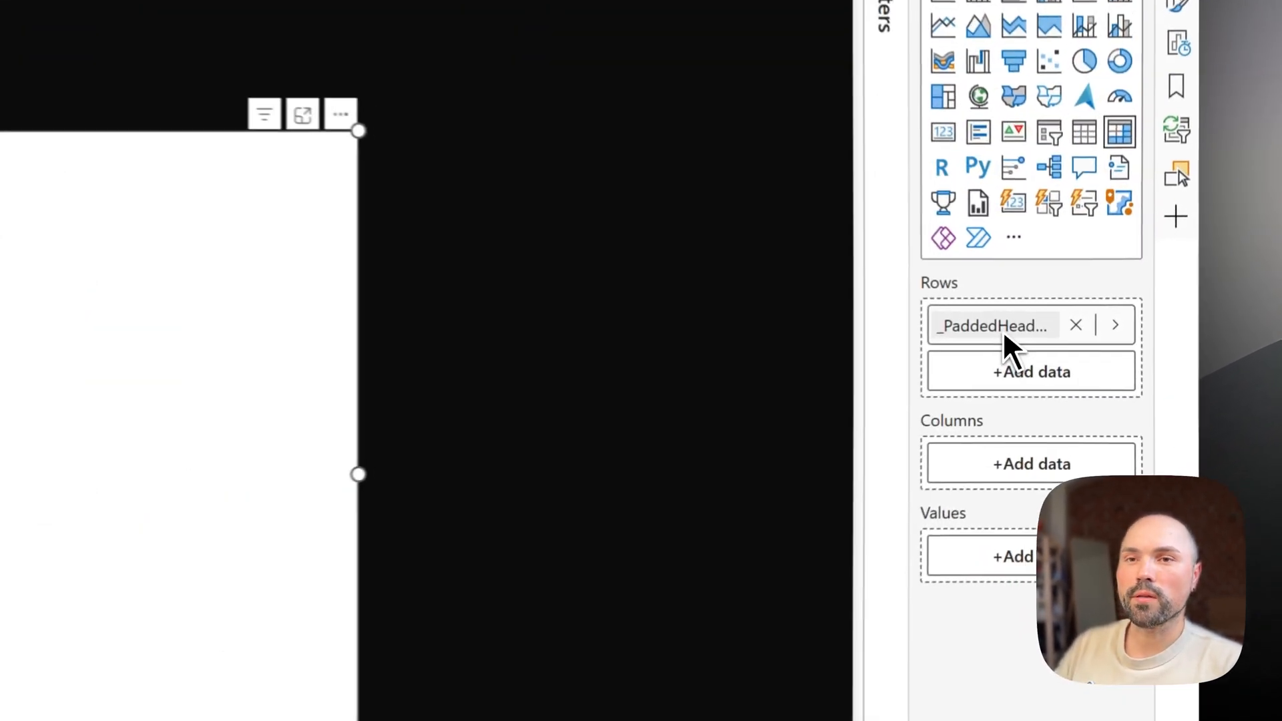
Rename the row field to a blank name so no row header shows, then bring up the data fields list
double_click(1064, 314)
key("ctrl+a")
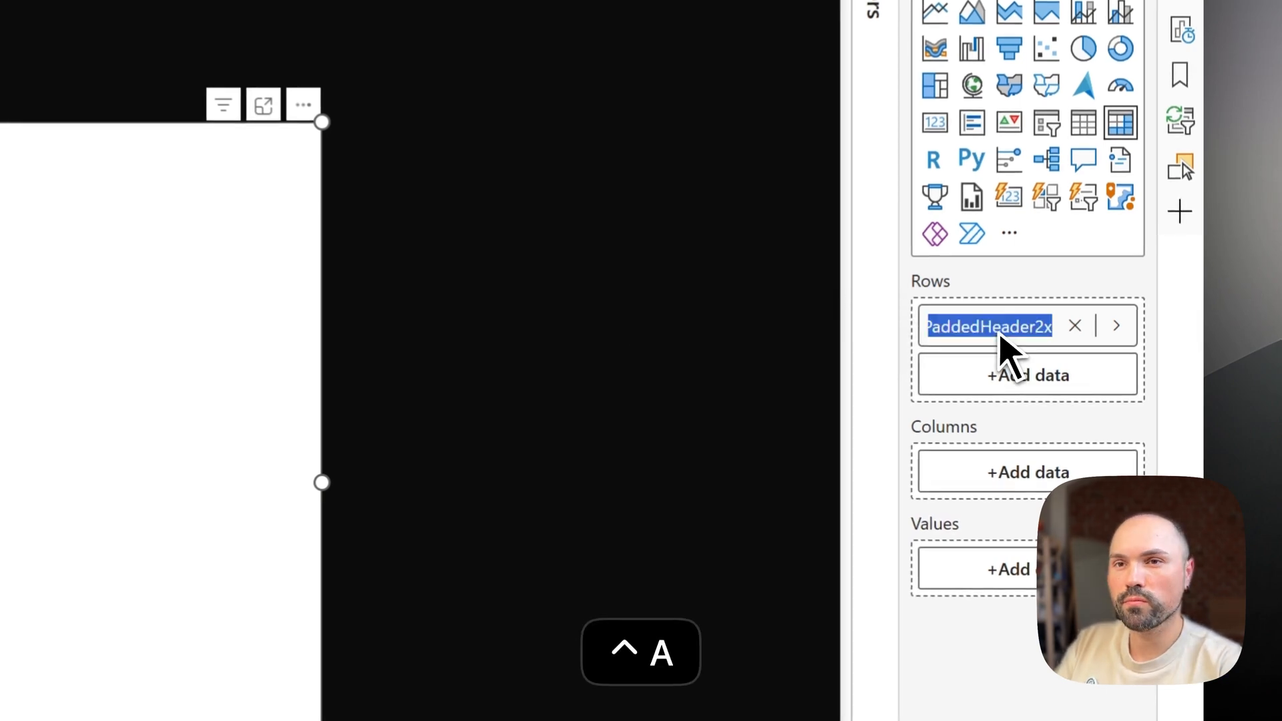
key("BackSpace")
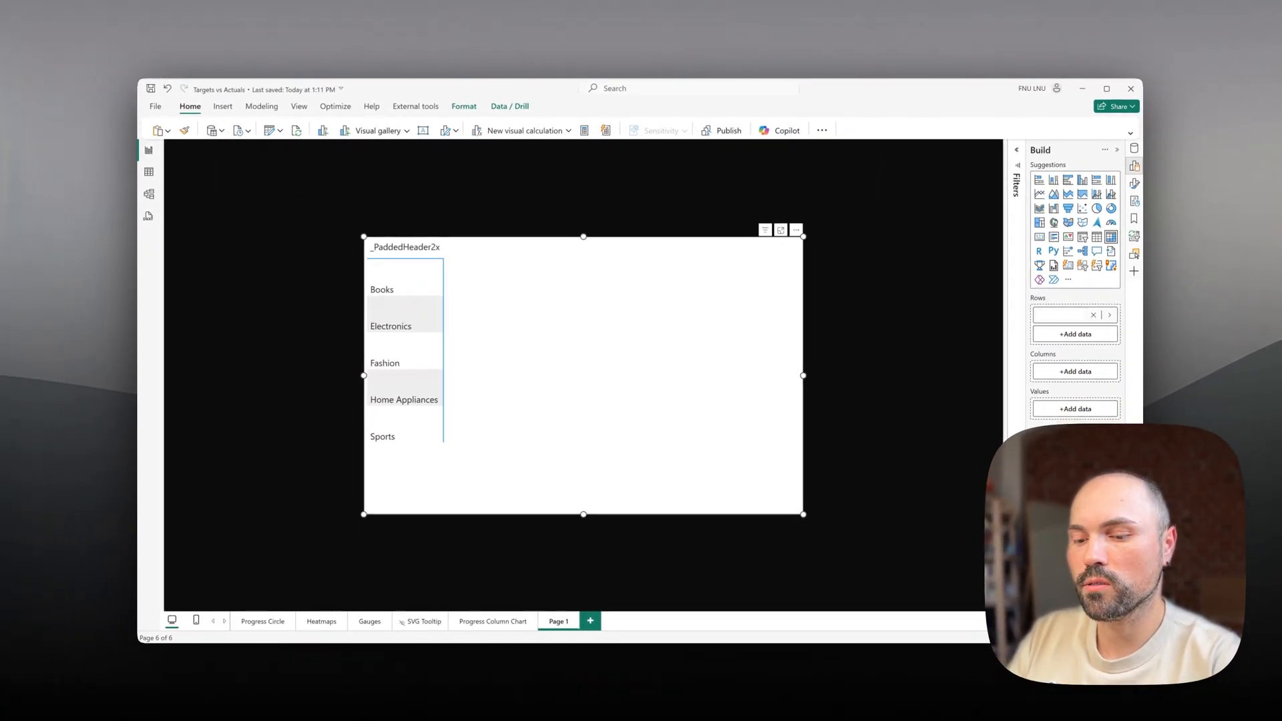
key("Return")
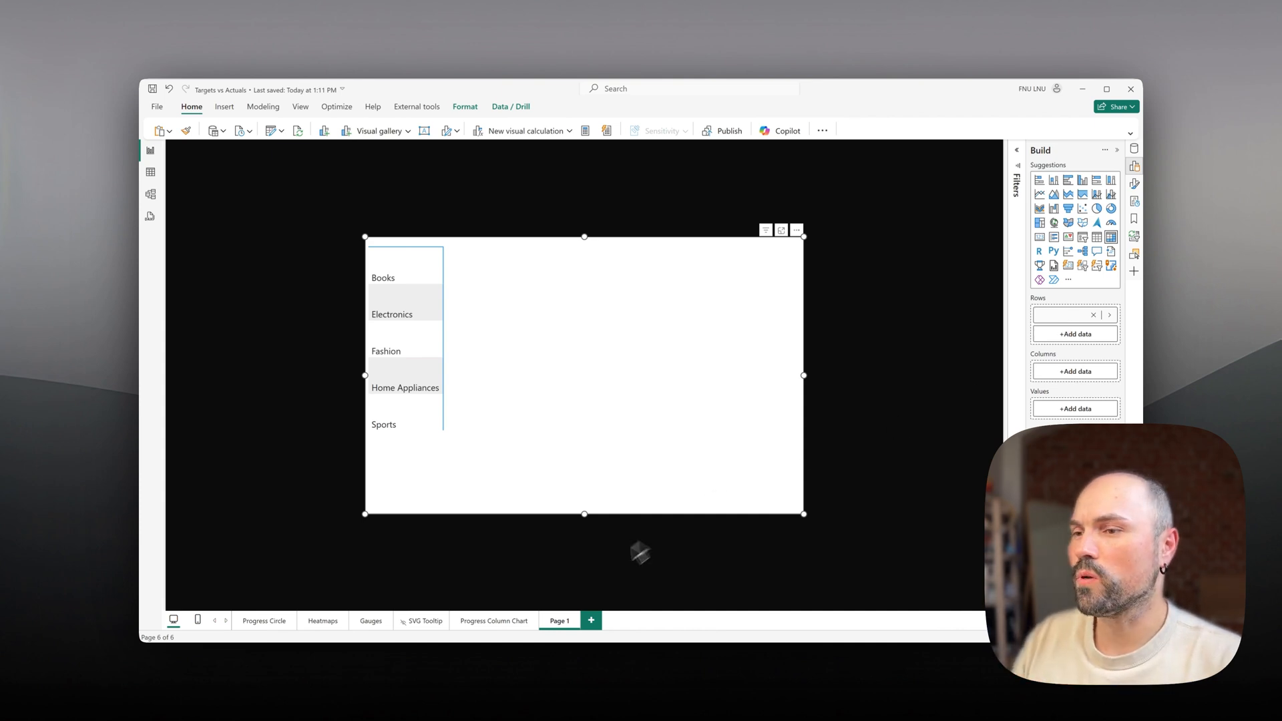
left_click(1134, 148)
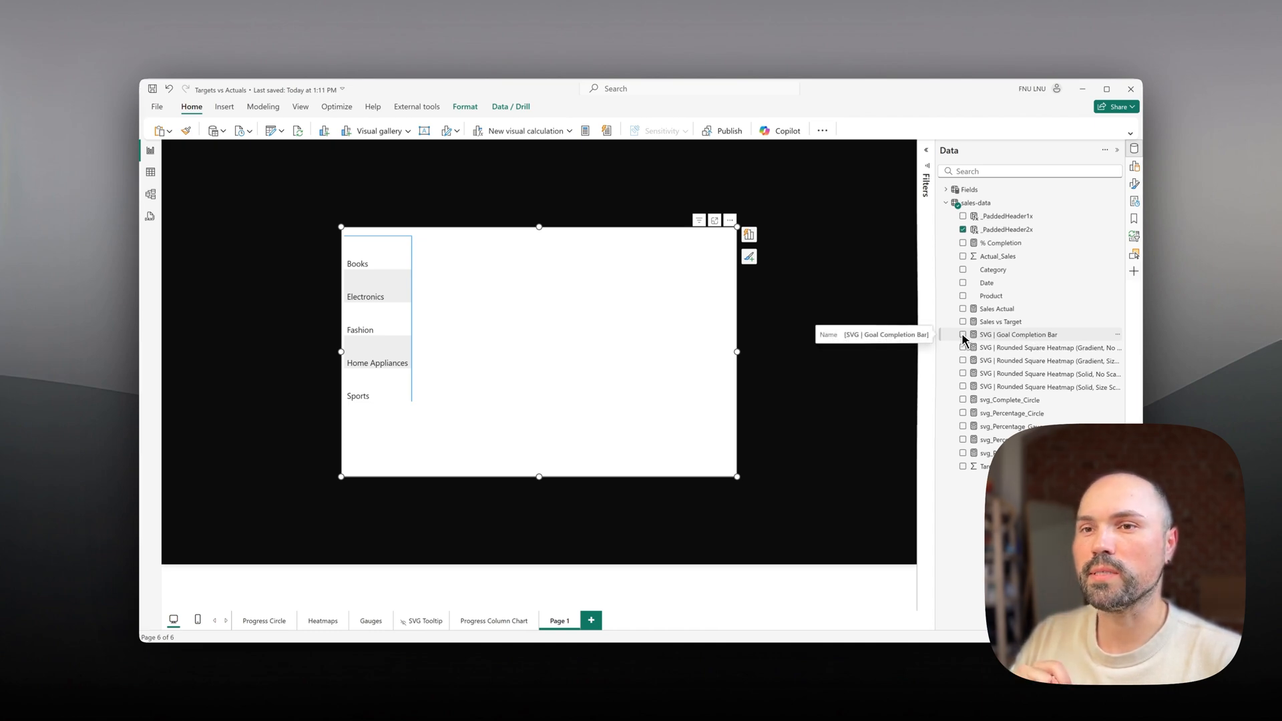
Add the SVG | Goal Completion Bar measure to the matrix and glance at its DAX formula
left_click(964, 335)
left_click(1022, 335)
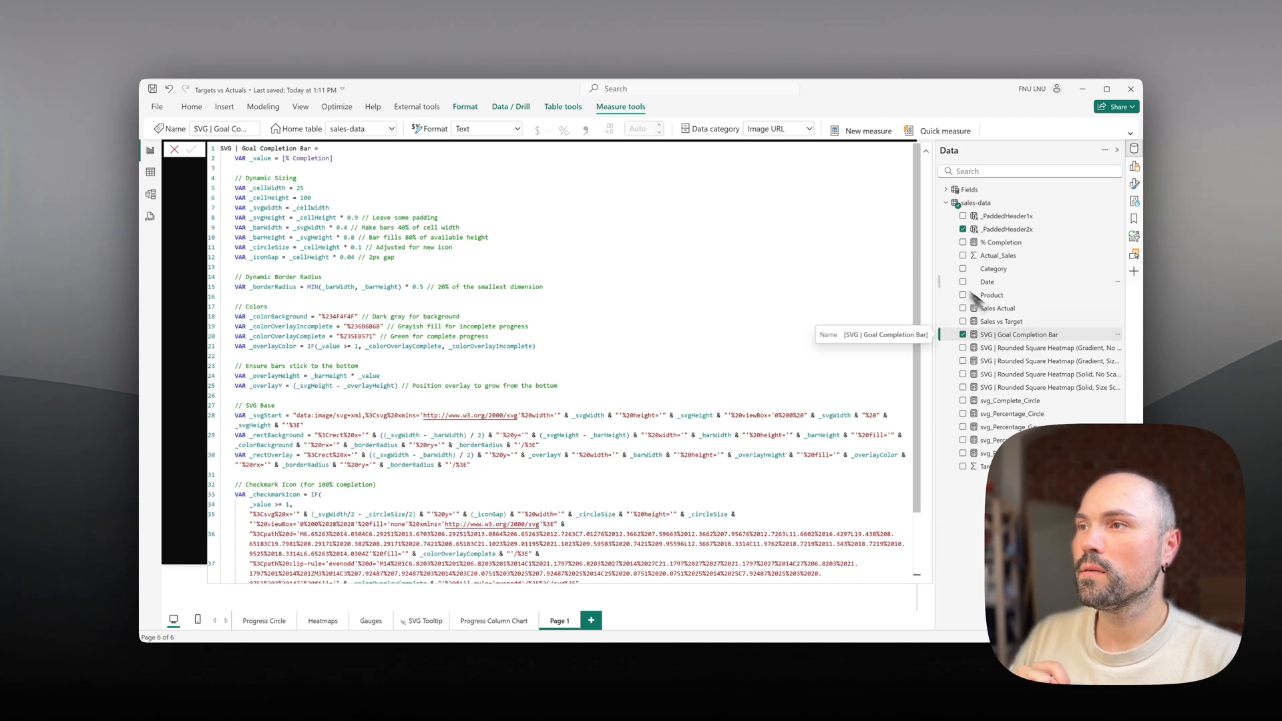
left_click(925, 151)
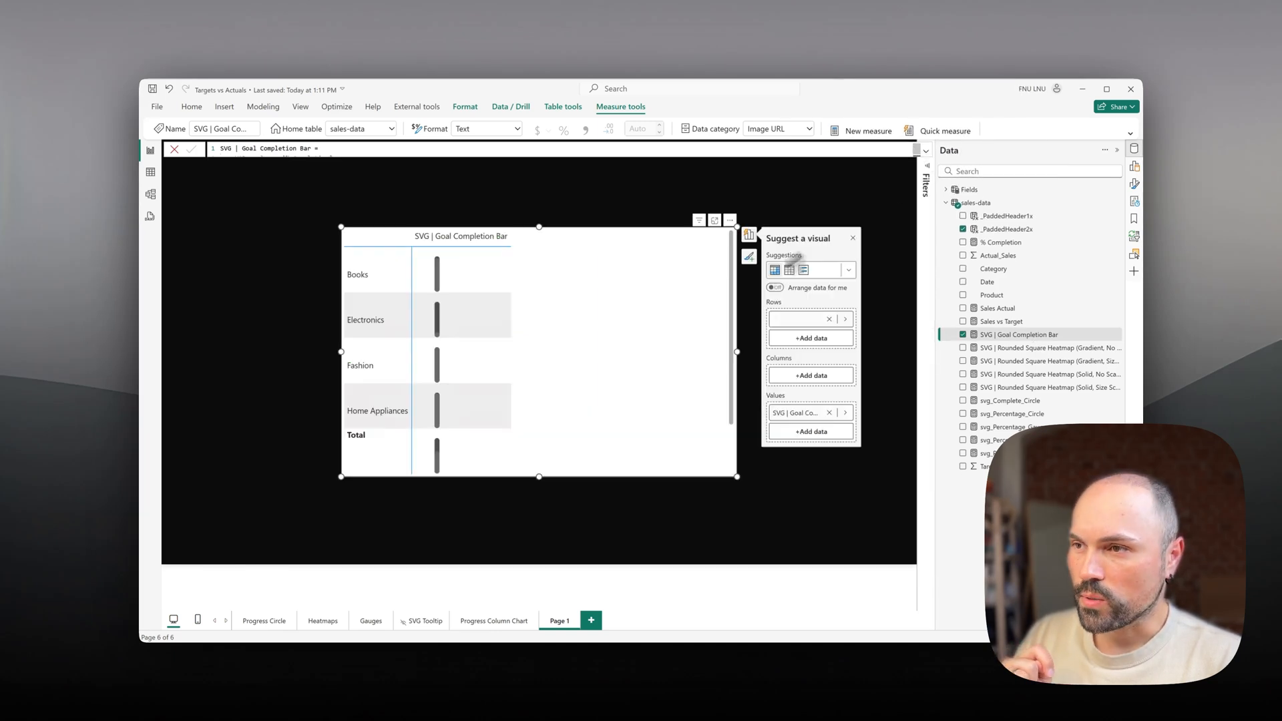
scroll(471, 381, "down", 2)
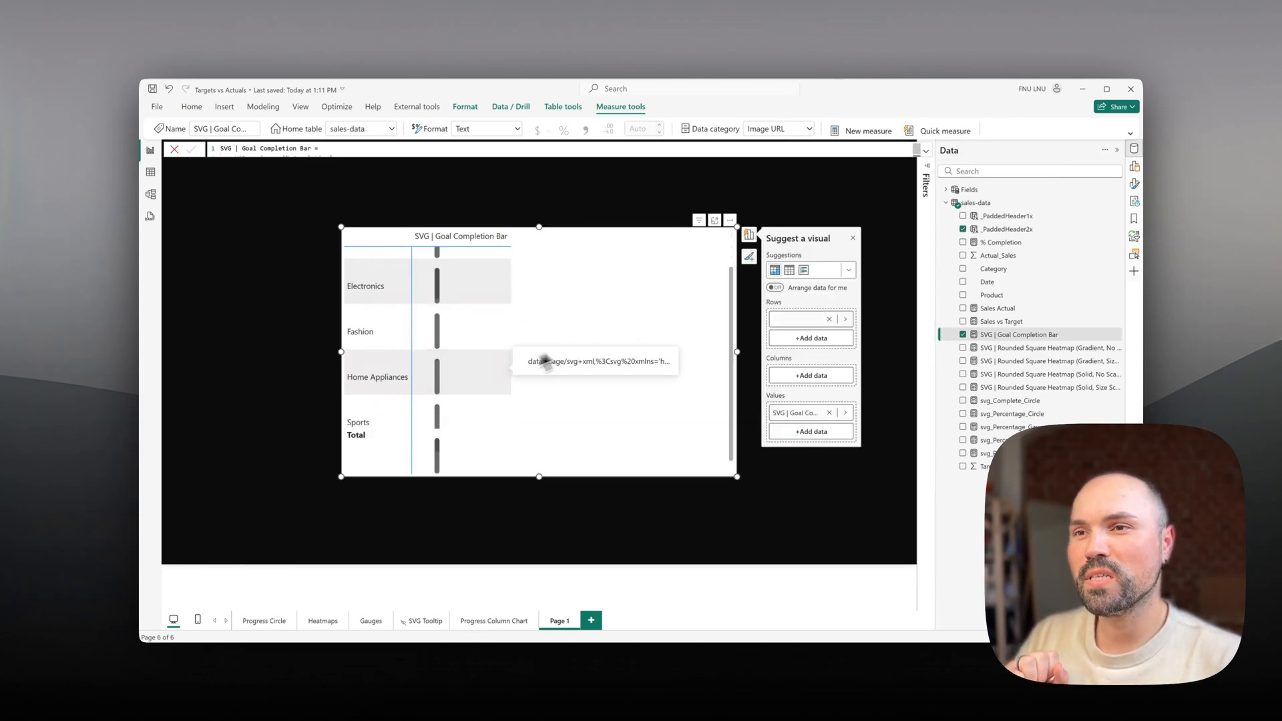
scroll(601, 341, "up", 2)
left_click(604, 337)
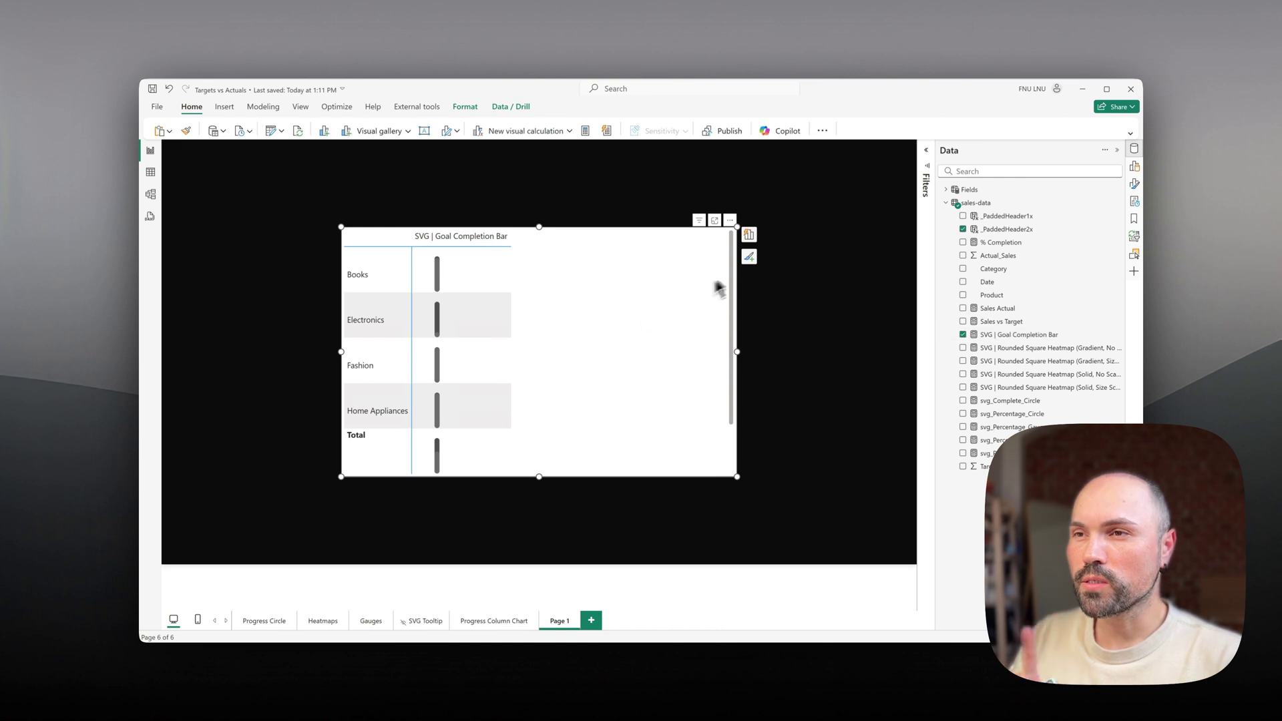
left_click(749, 237)
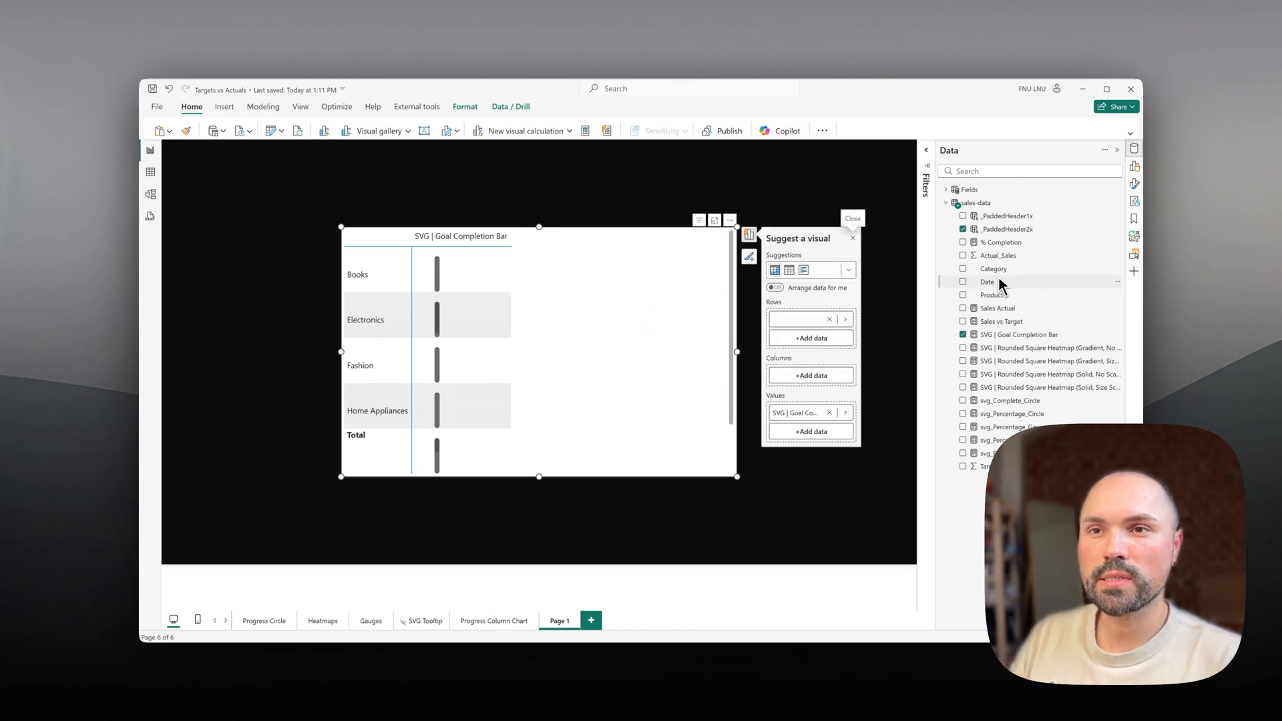
Add Date as the matrix columns to spread bars Jan–Dec, then open the Goal Completion Bar formula
left_click_drag(986, 282, 806, 379)
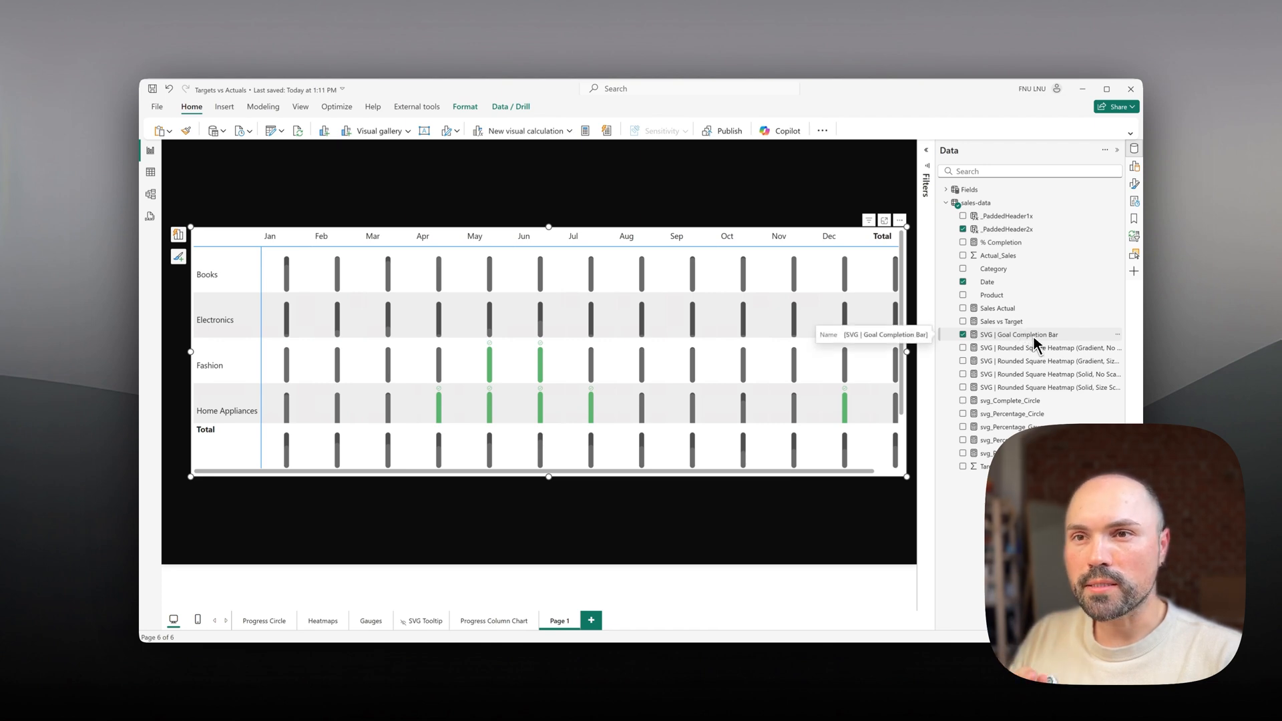
left_click(1018, 335)
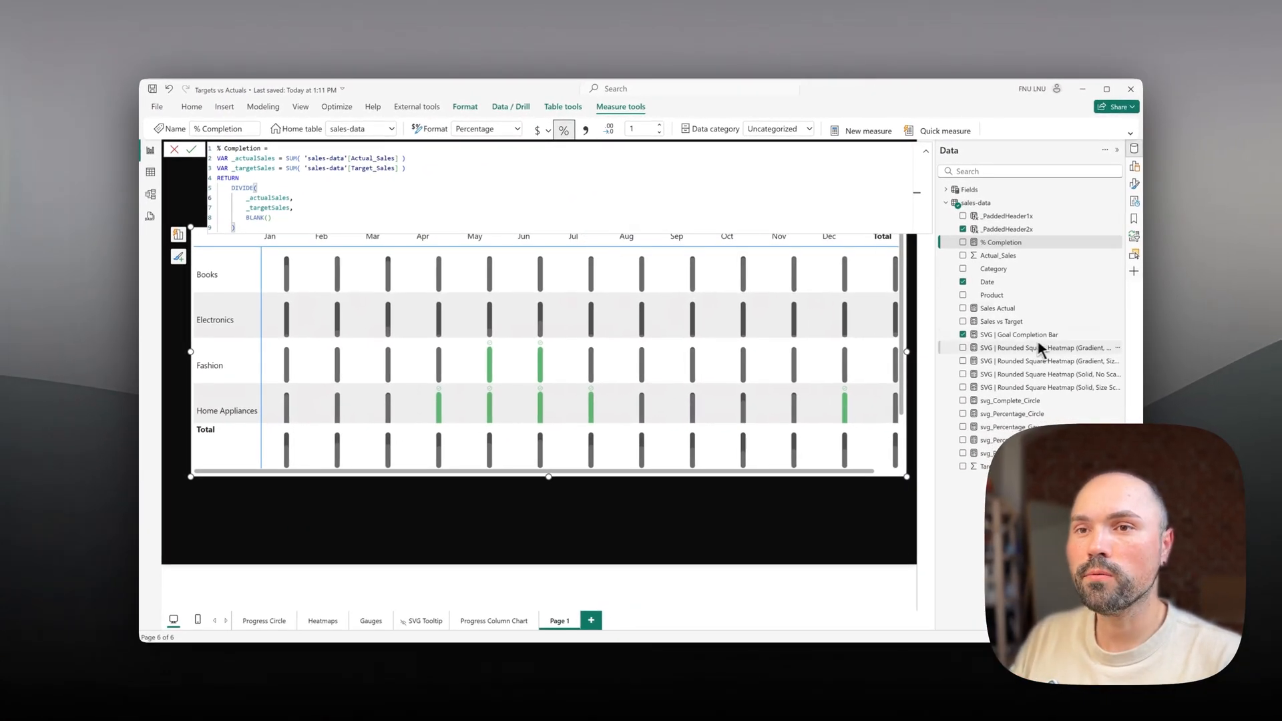
Reopen the Goal Completion Bar formula and pick out its _cellHeight value of 100
left_click(1019, 335)
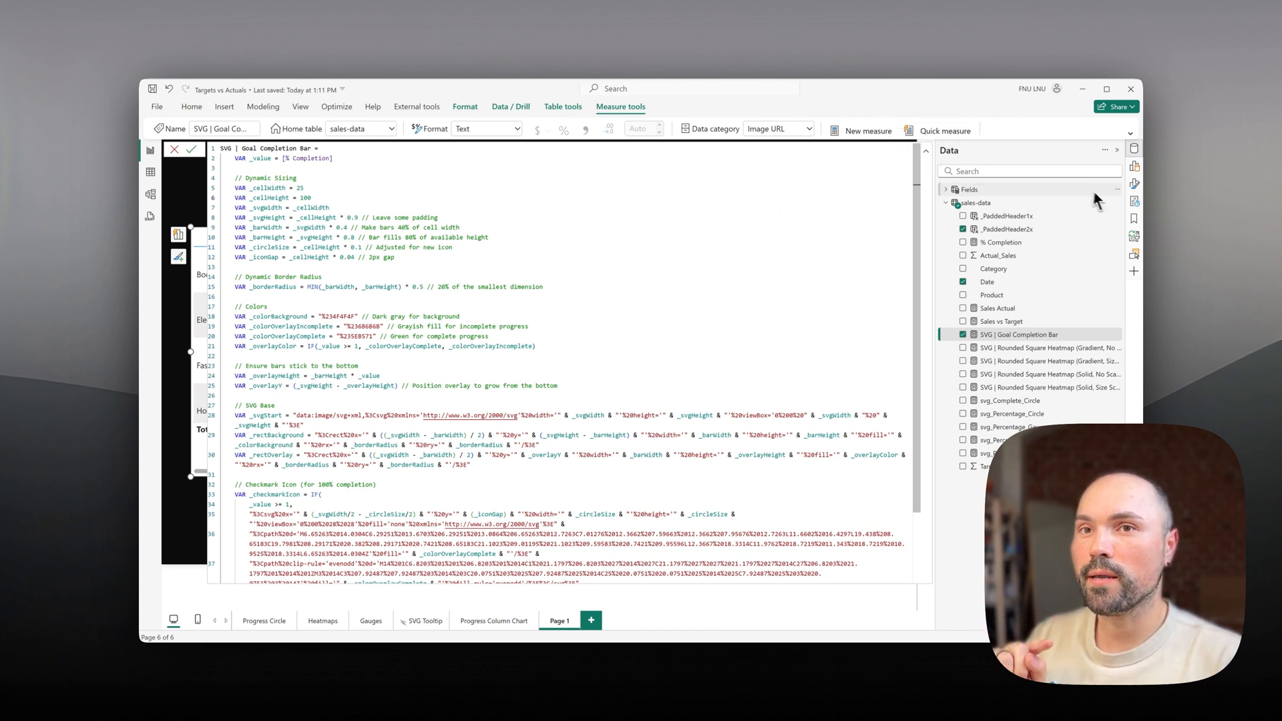
double_click(318, 199)
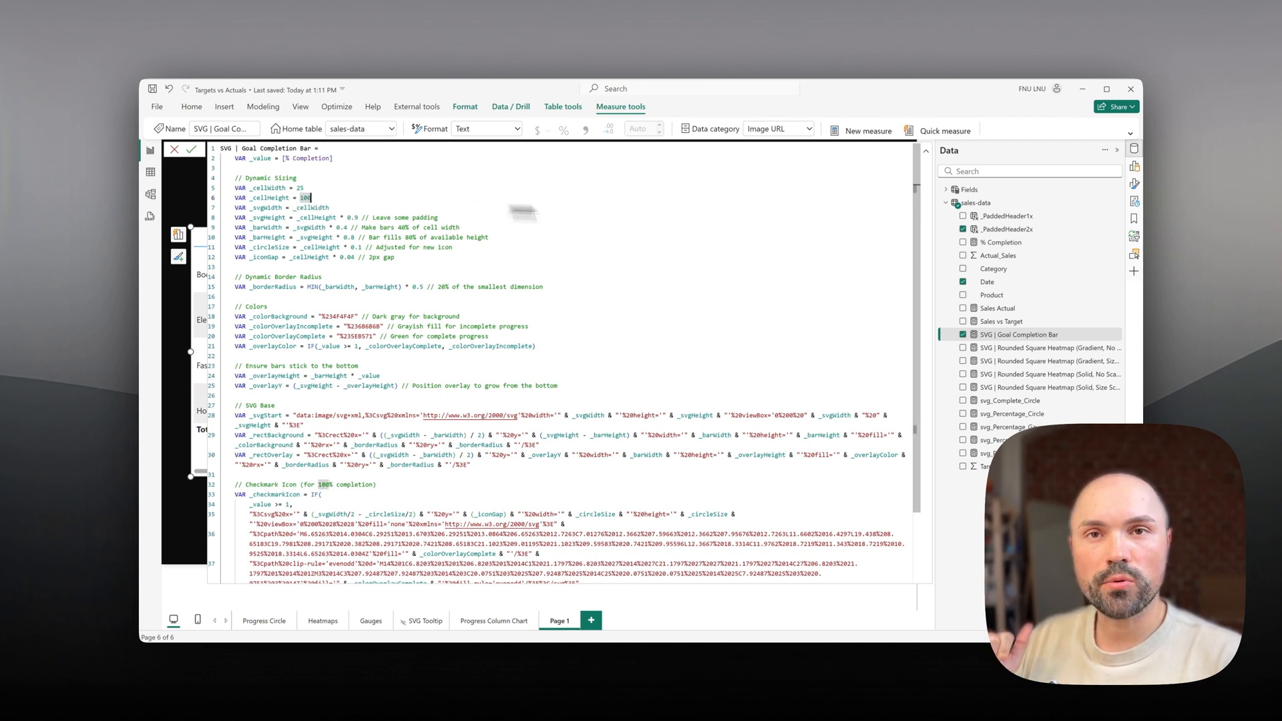
Set the matrix image size to height 100 px and width 25 px
left_click(1135, 189)
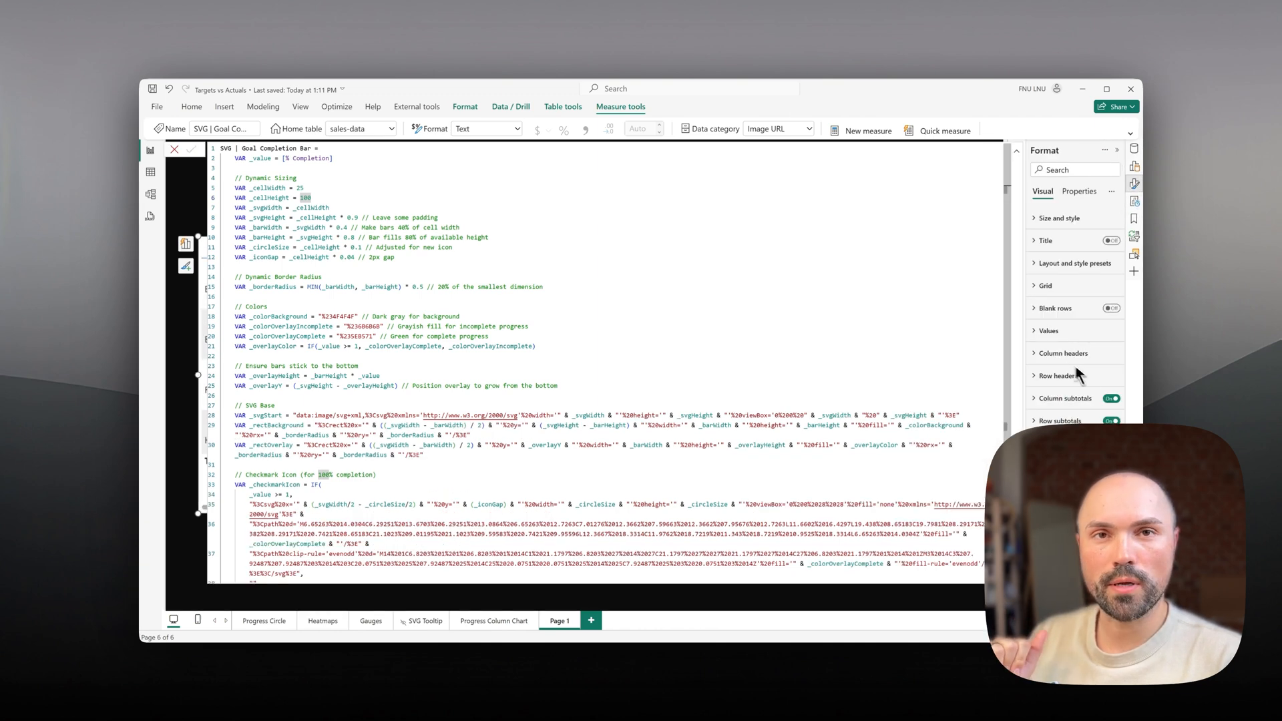
scroll(1044, 401, "down", 5)
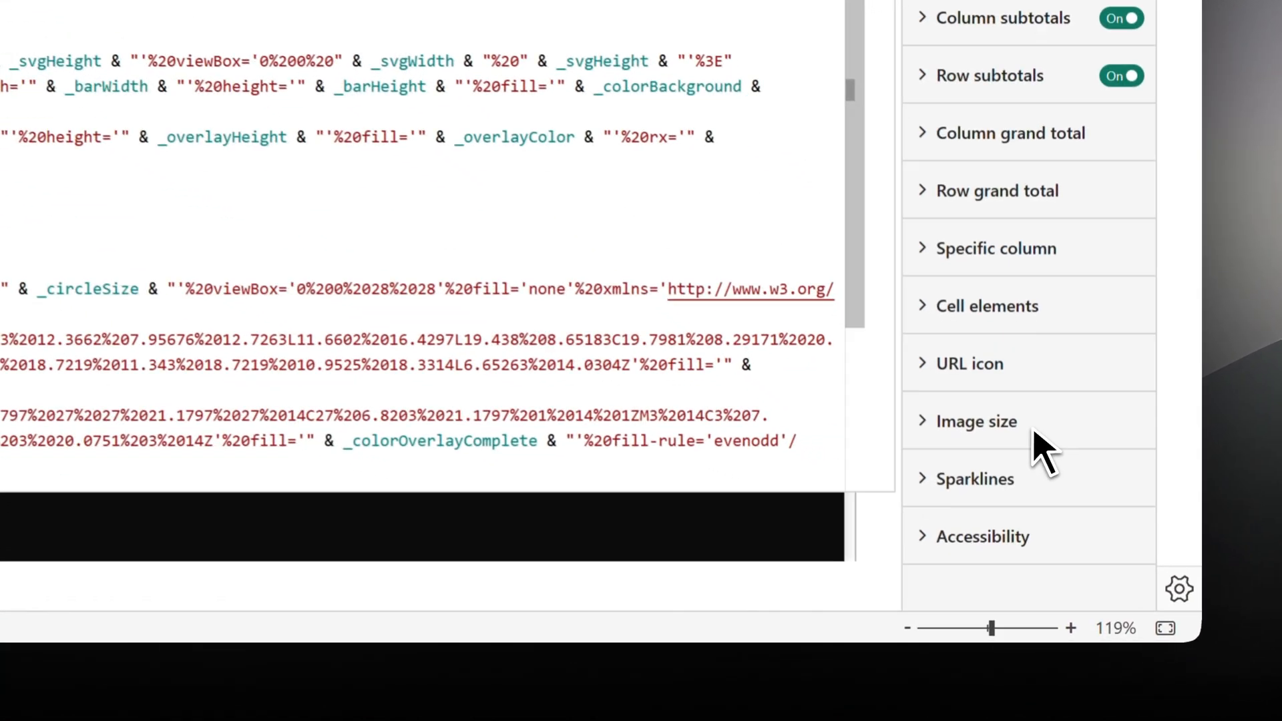
left_click(1023, 421)
scroll(1034, 440, "down", 2)
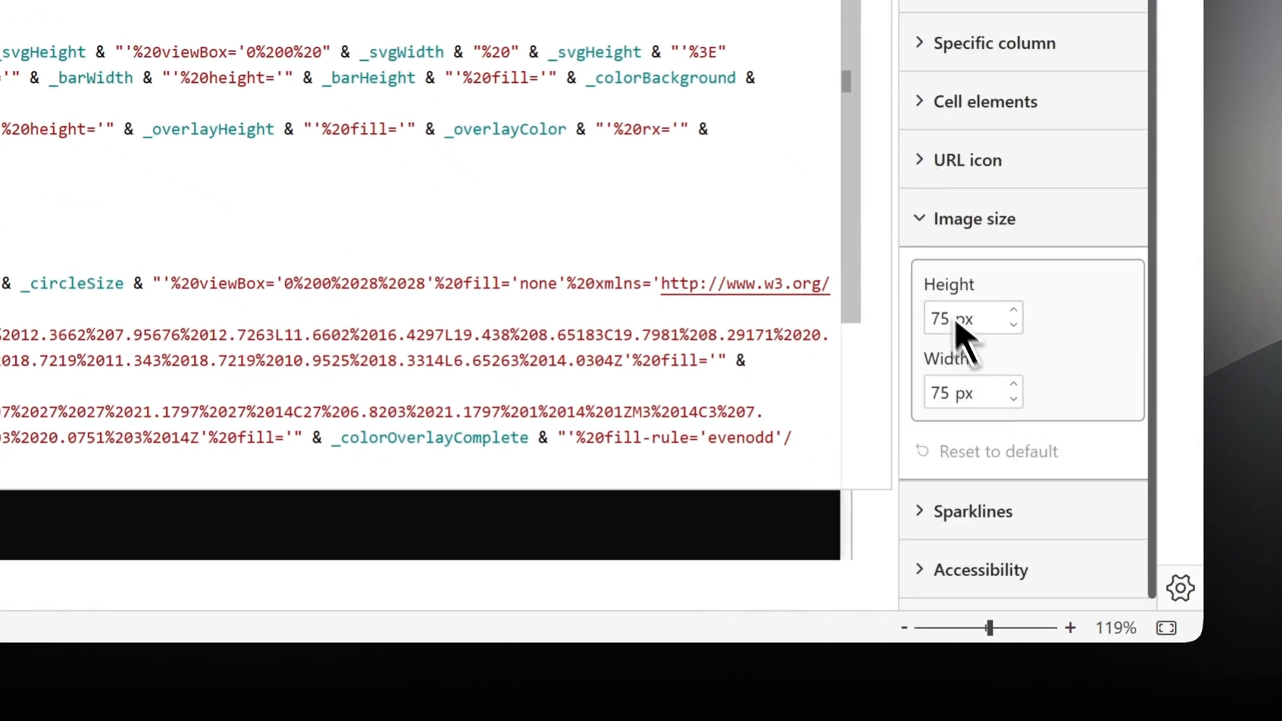
double_click(942, 319)
type("100")
key("Return")
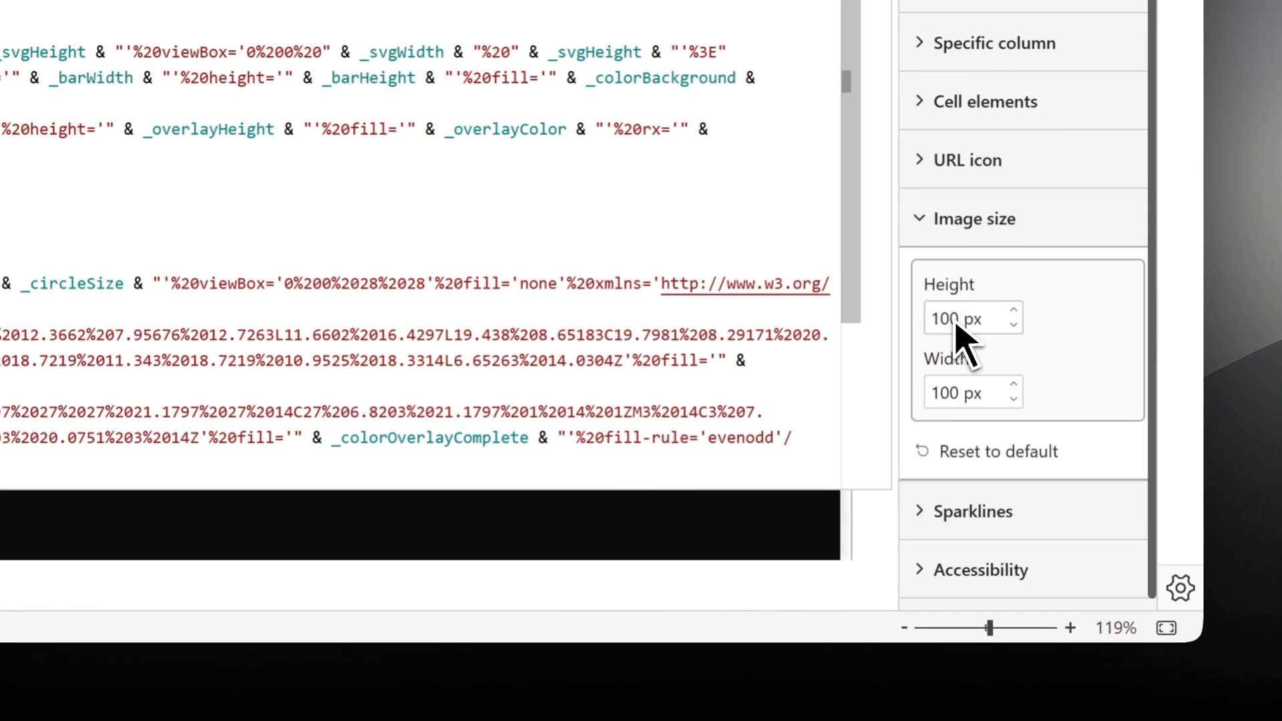
double_click(943, 393)
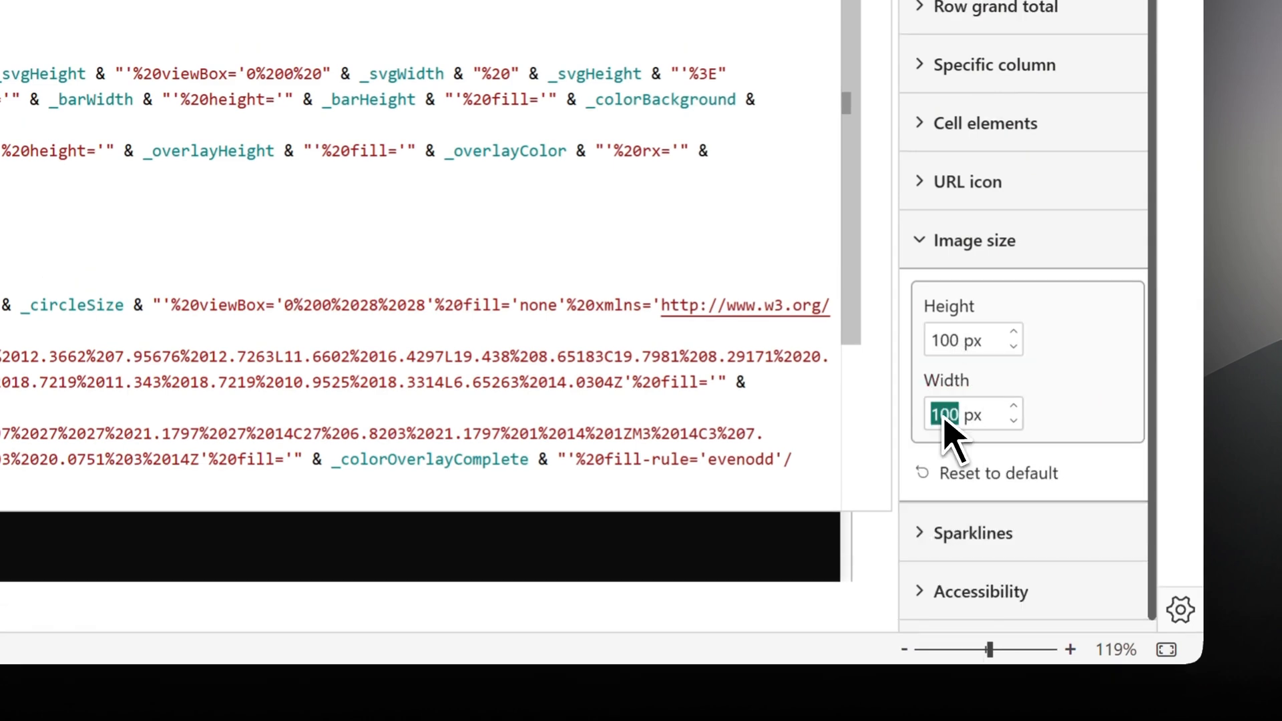
type("25")
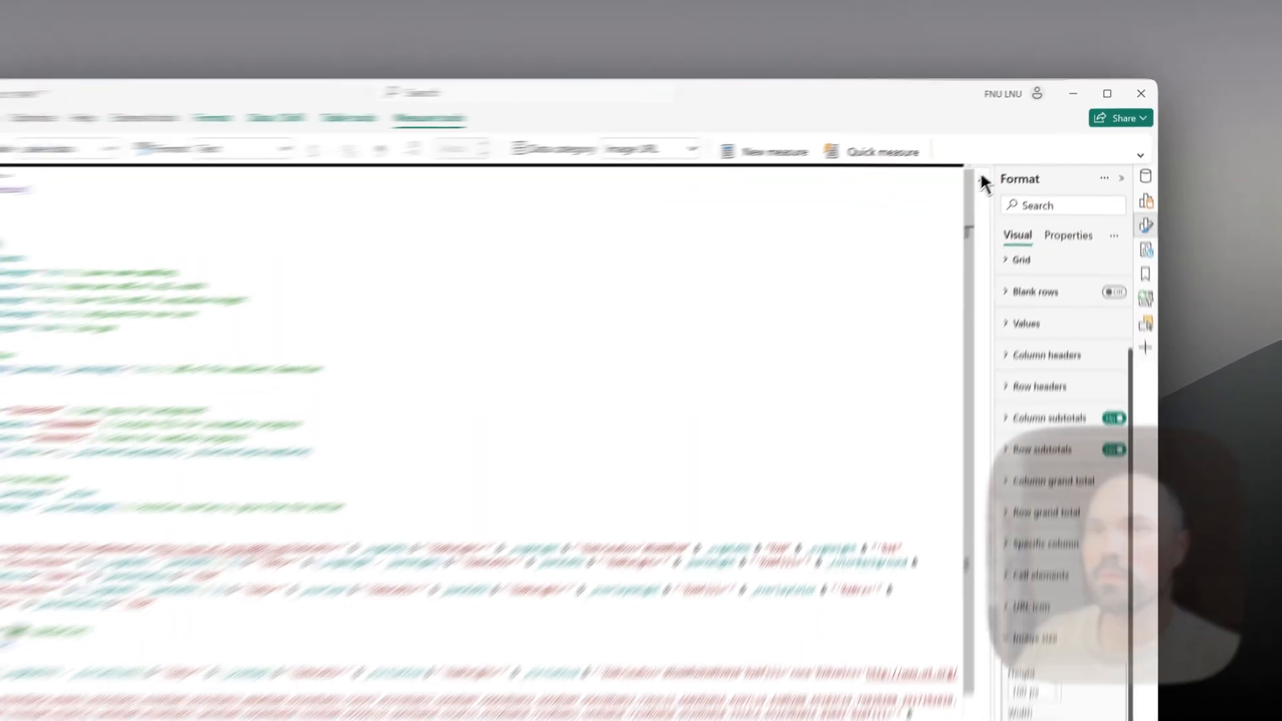
Turn off row and column subtotals, narrow the matrix to fit Jan–Dec, and show the Filters pane
left_click(874, 266)
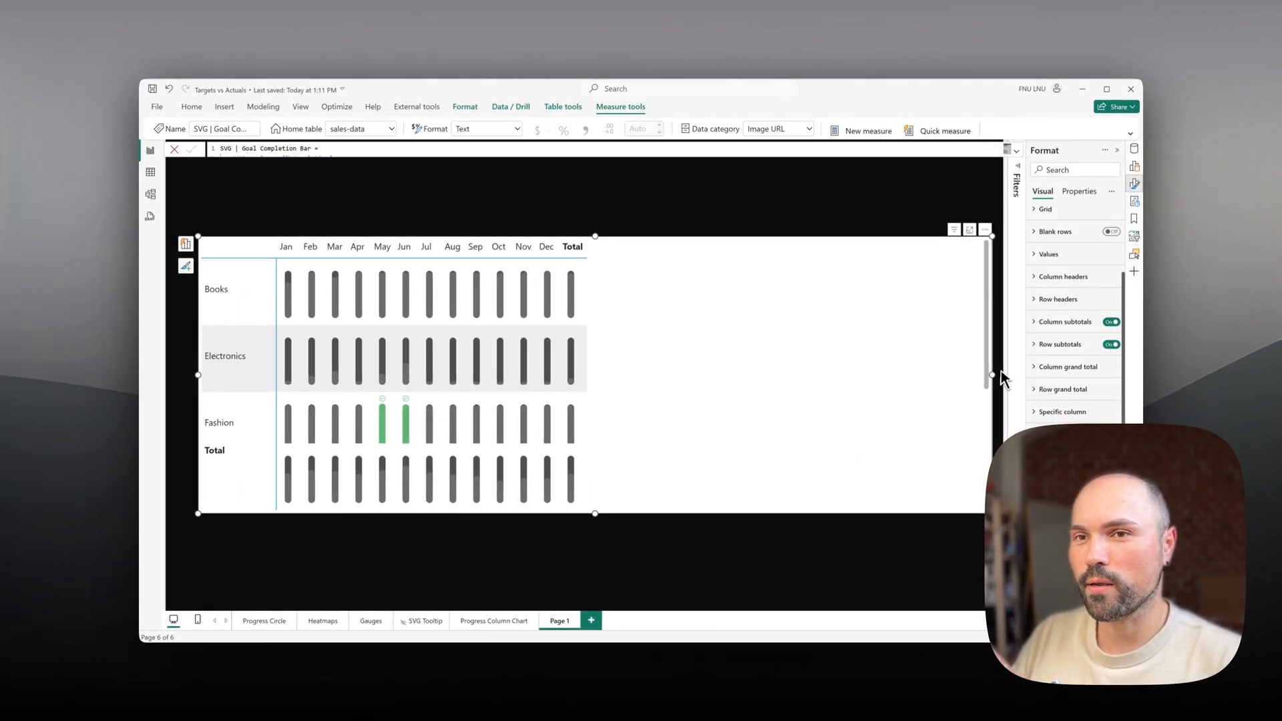
mouse_move(990, 376)
left_mouse_down()
mouse_move(621, 362)
mouse_move(602, 331)
left_mouse_up()
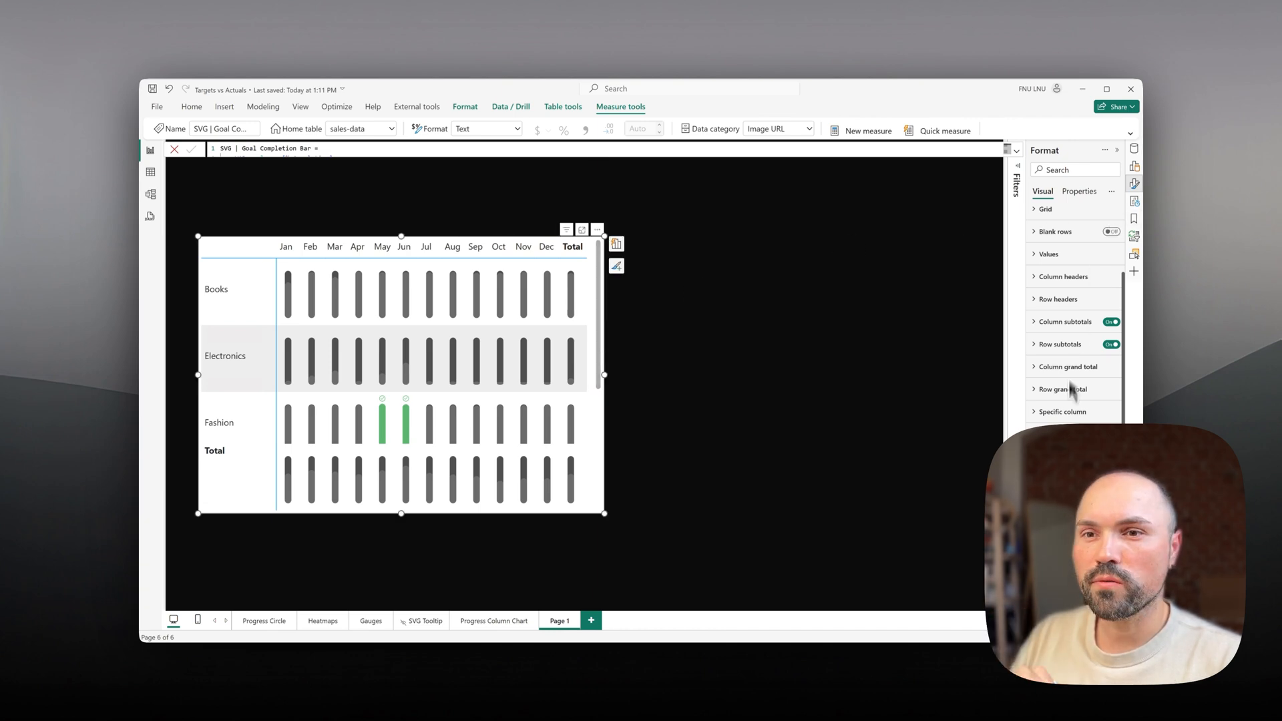
left_click(1111, 344)
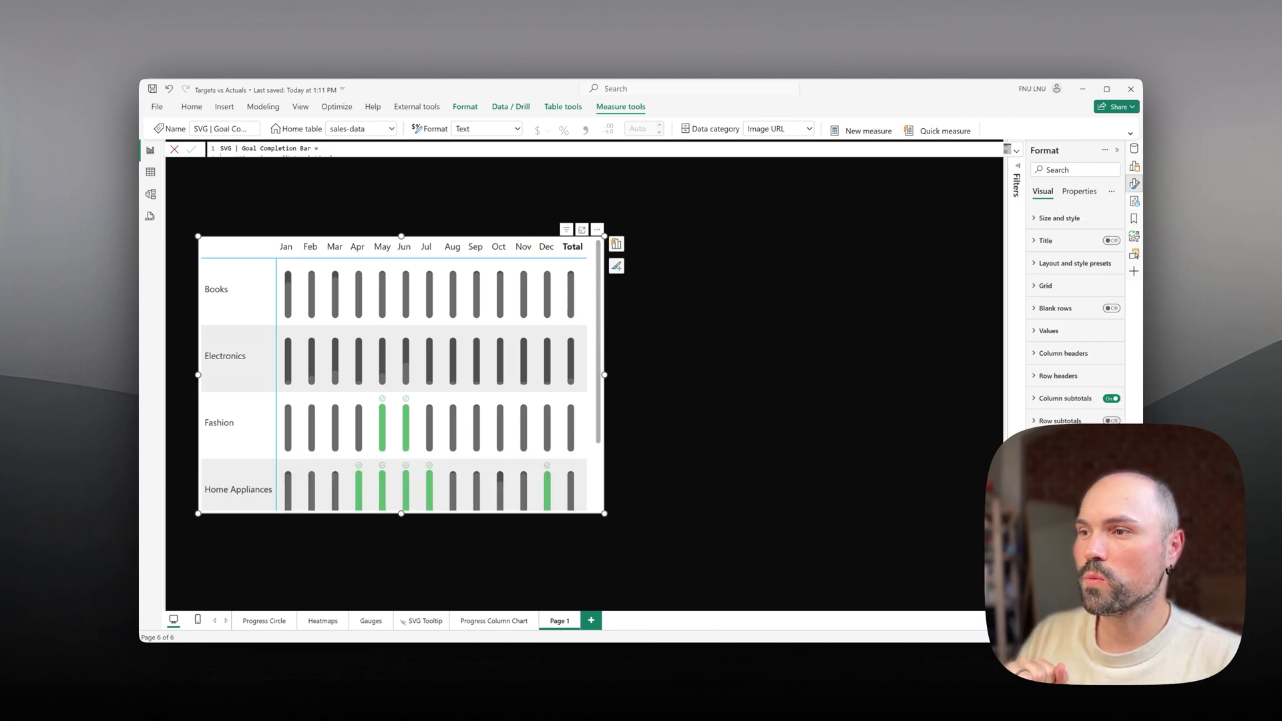
left_click(1111, 398)
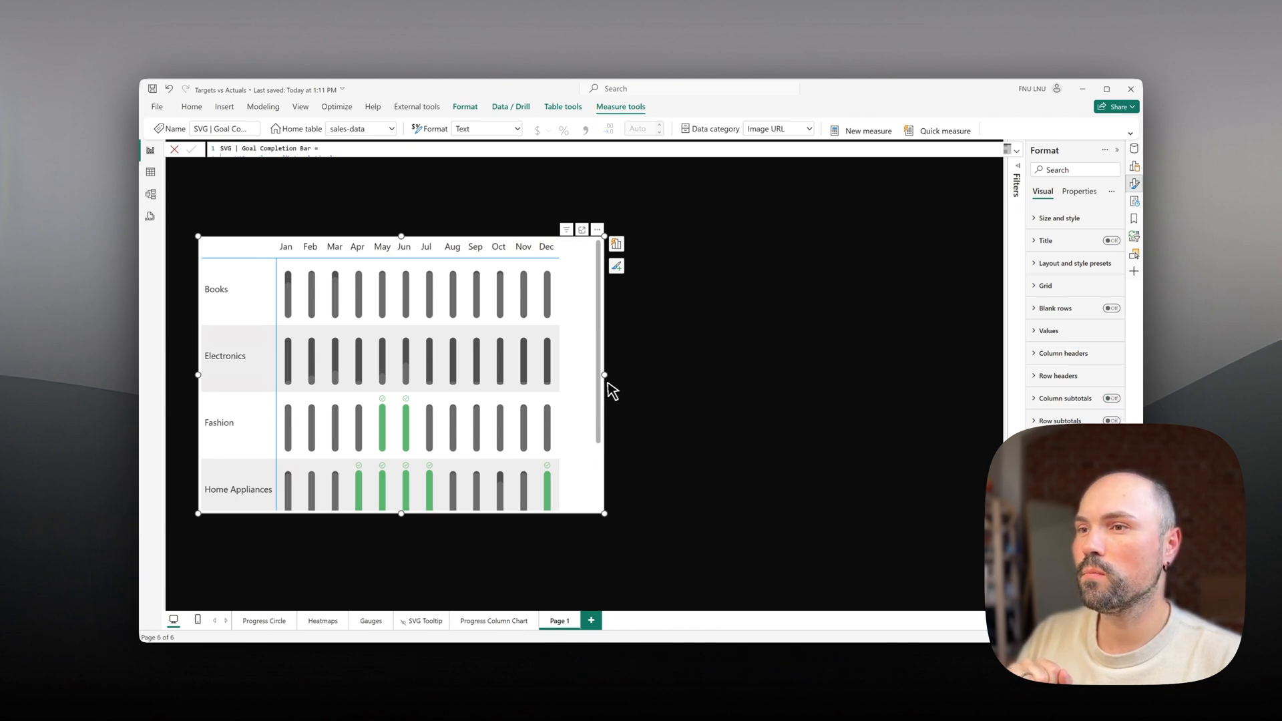
left_click_drag(606, 374, 580, 374)
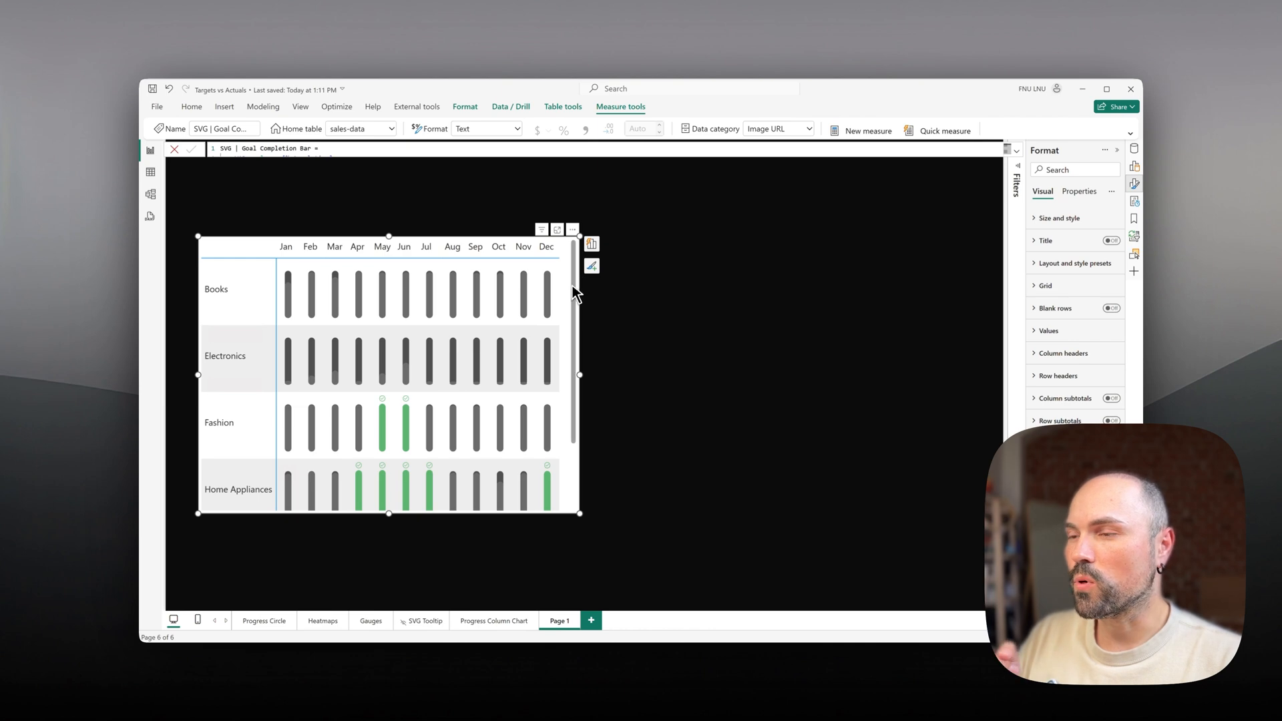
key("ctrl+shift+f")
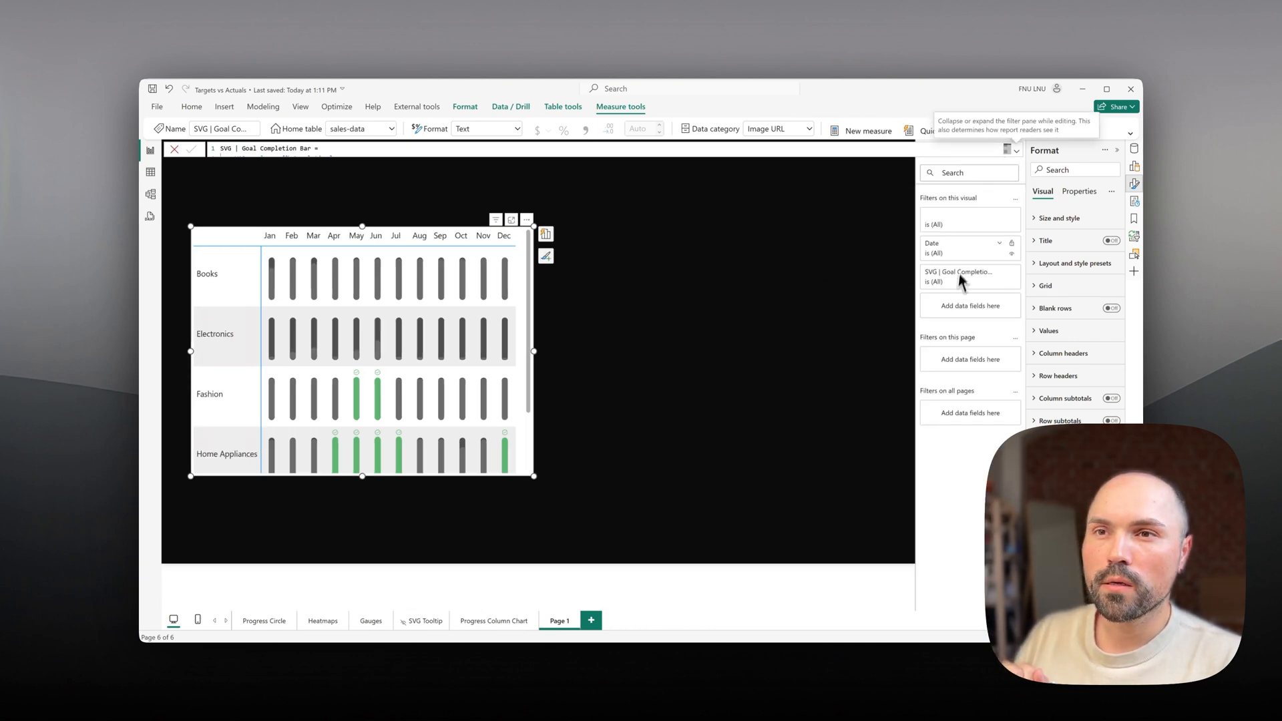
Filter the category to exclude Books, Sports and Electronics, leaving Fashion and Home Appliances
left_click(961, 224)
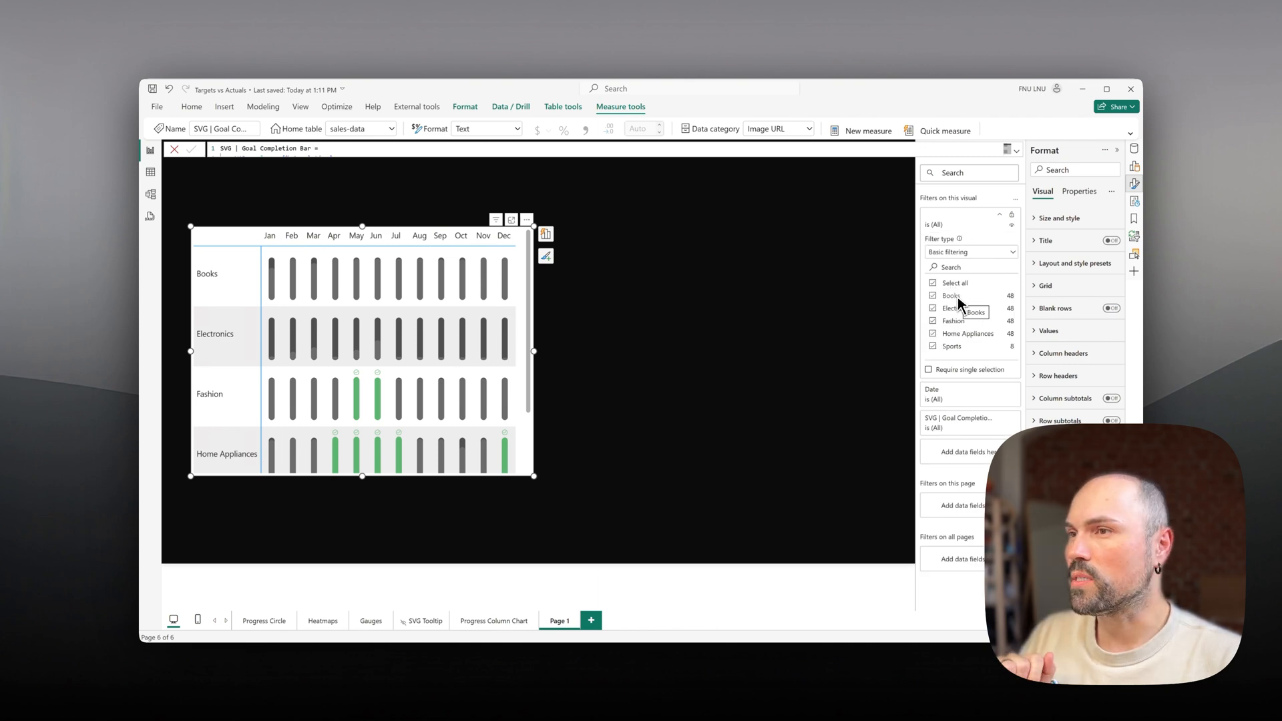
left_click(932, 282)
left_click(932, 296)
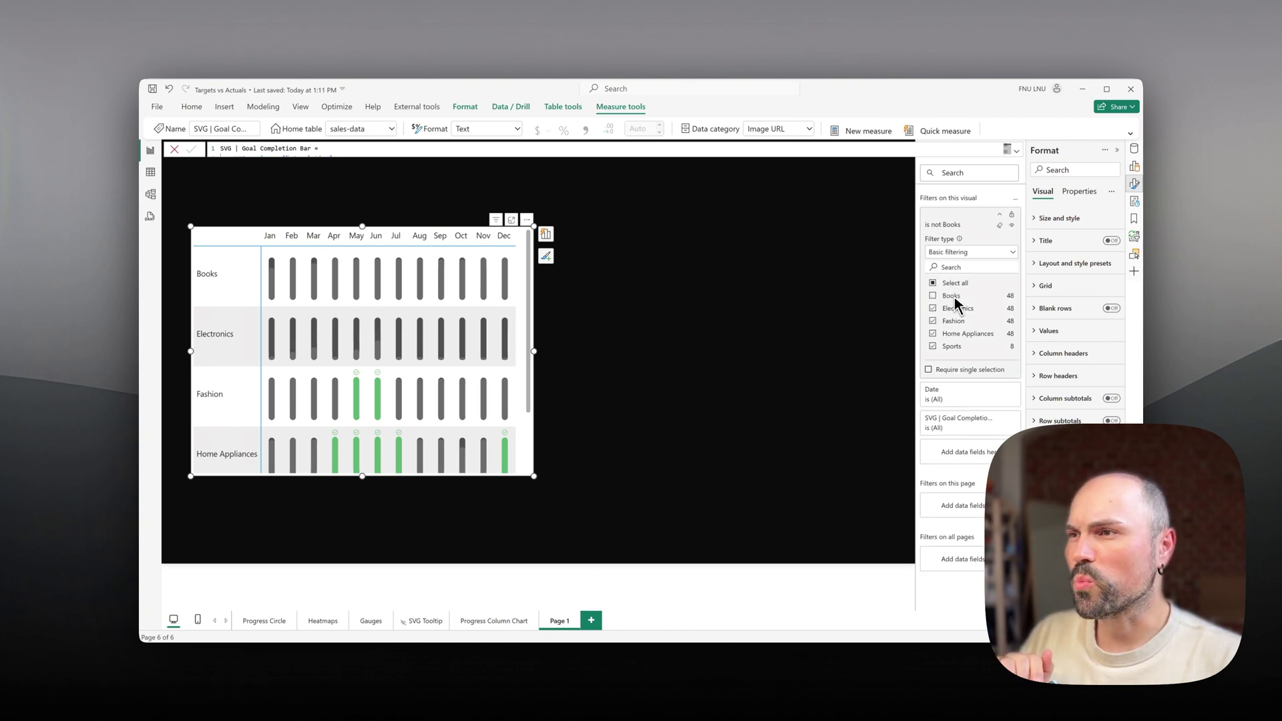
left_click(949, 348)
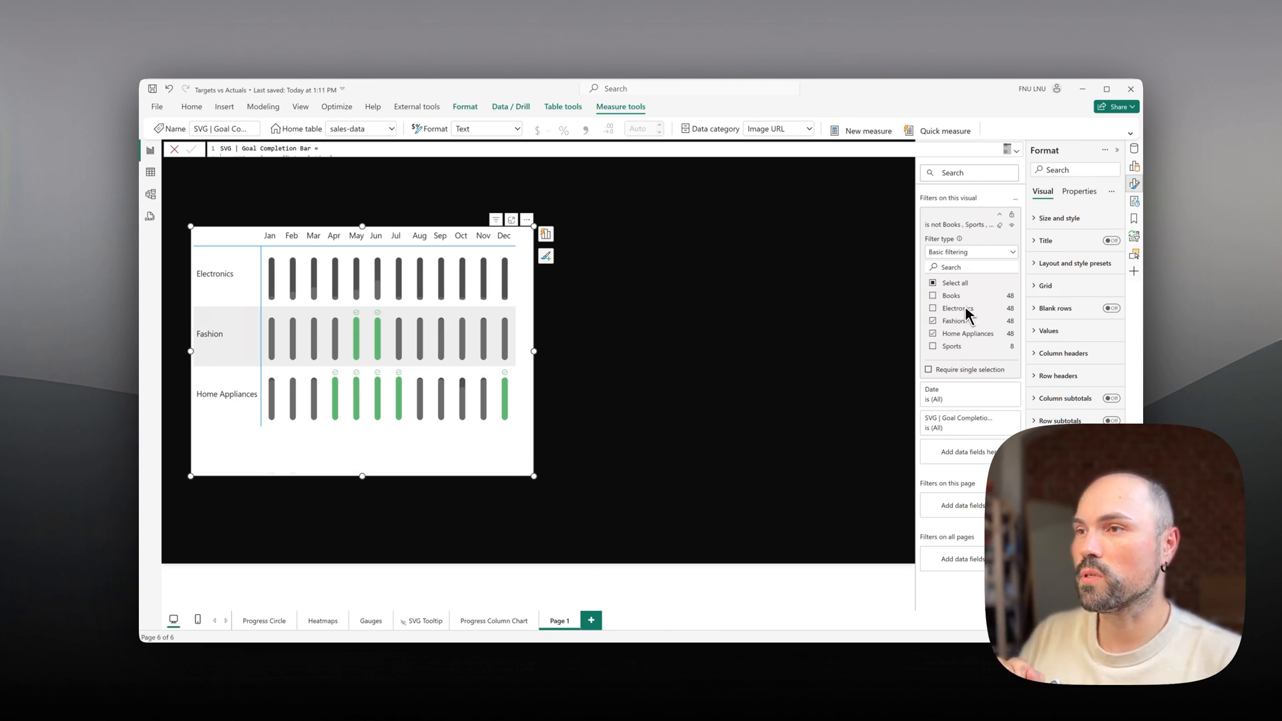
left_click(933, 309)
Align the matrix middle and centre on the page and hide the Filters pane
left_click_drag(521, 235, 652, 238)
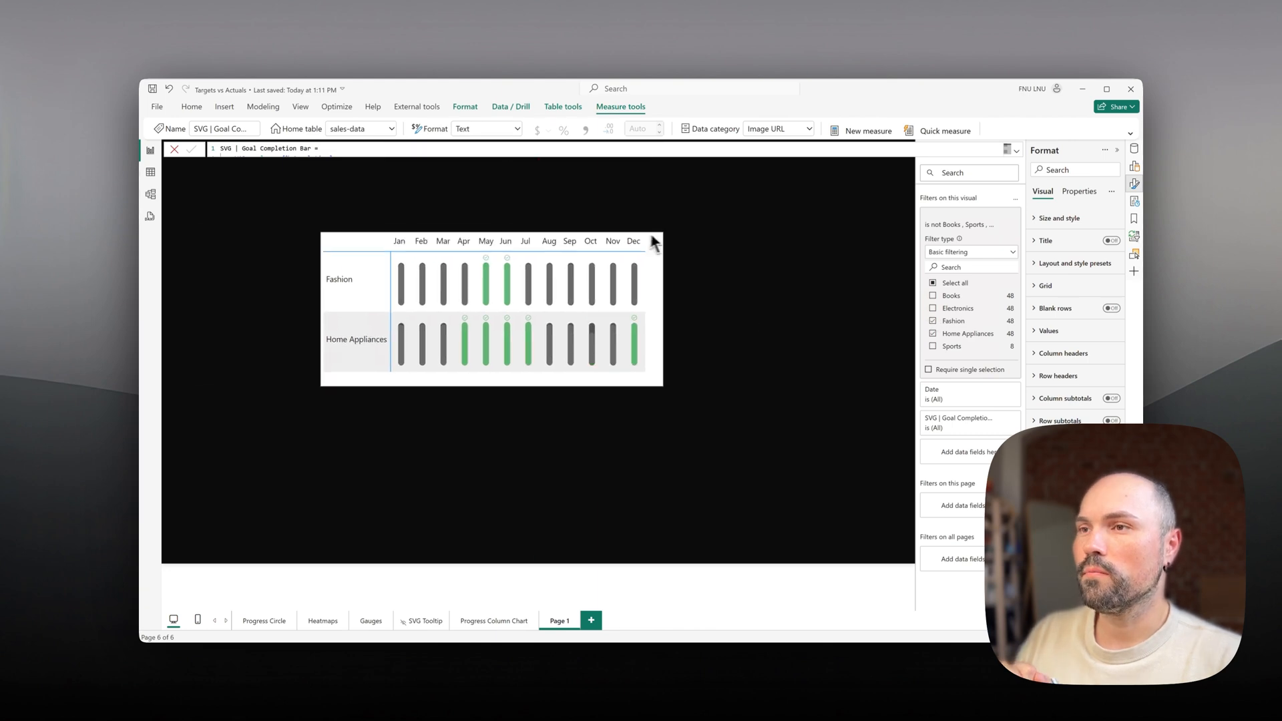
left_click(466, 108)
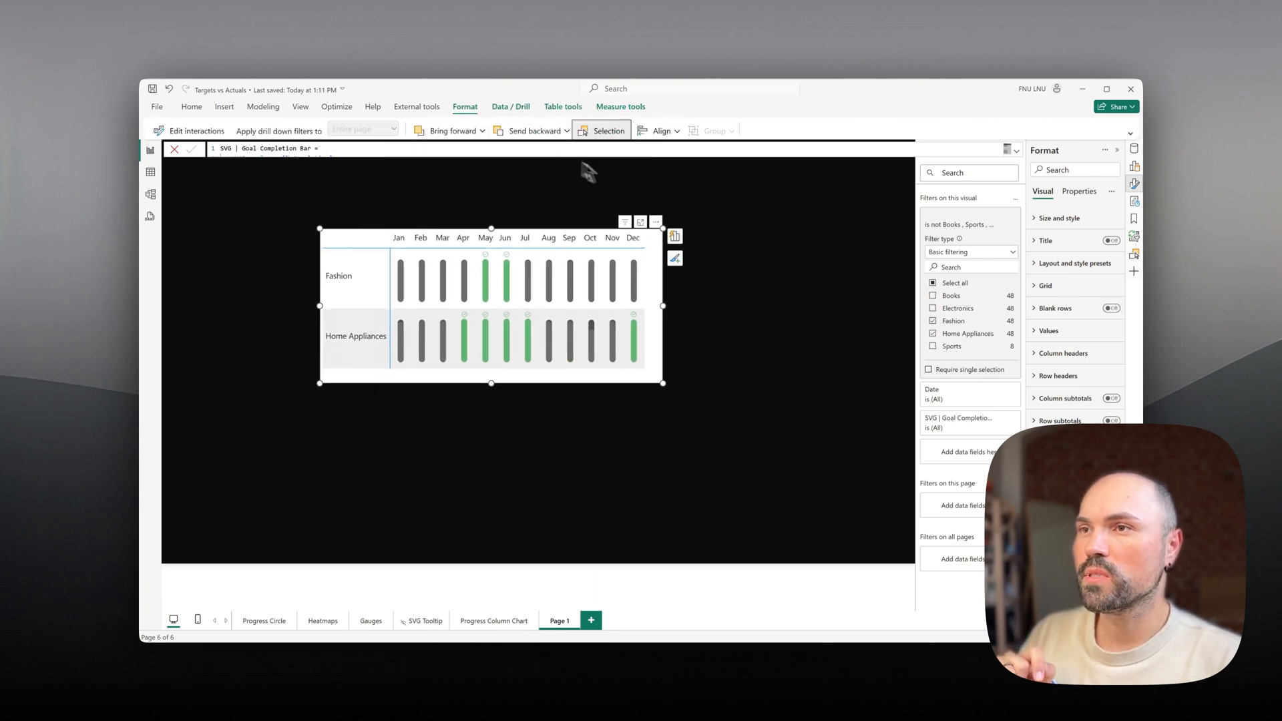
left_click(662, 131)
left_click(671, 229)
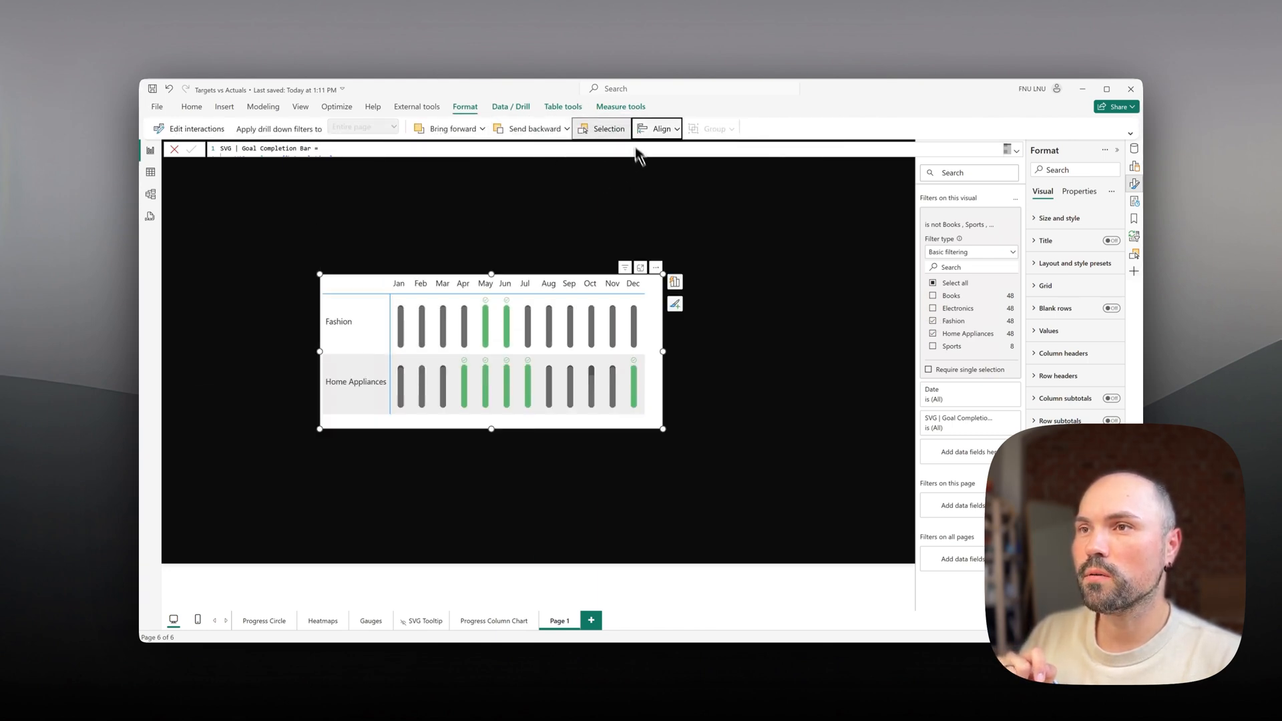
left_click(662, 131)
left_click(672, 172)
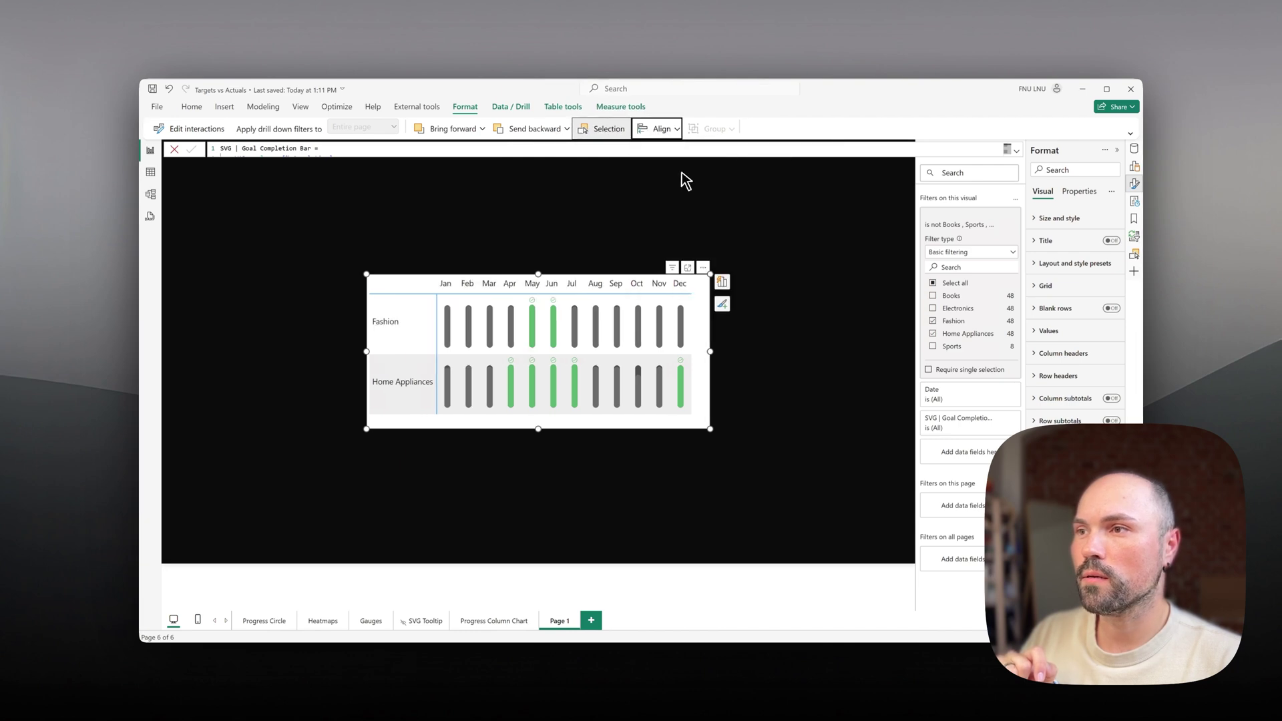
left_click(767, 276)
Set 15 px padding on the top, bottom, left and right of the matrix
left_click(661, 330)
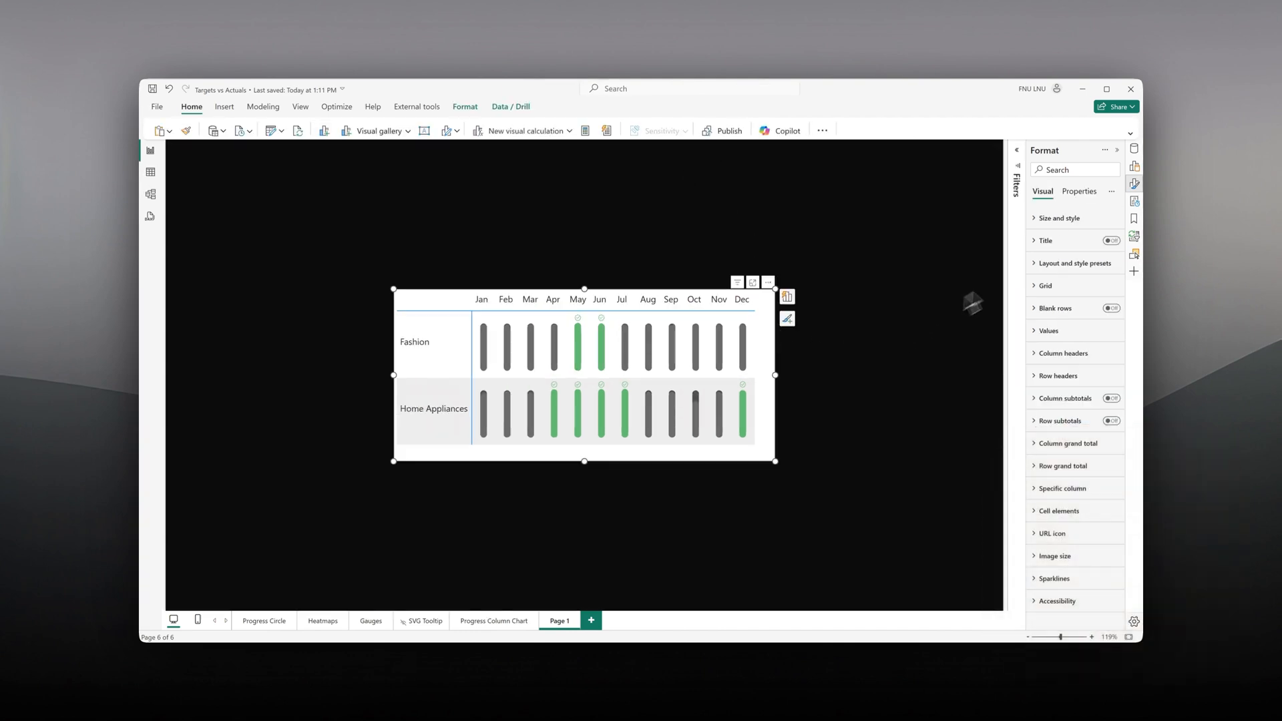
left_click(1059, 219)
left_click(1069, 402)
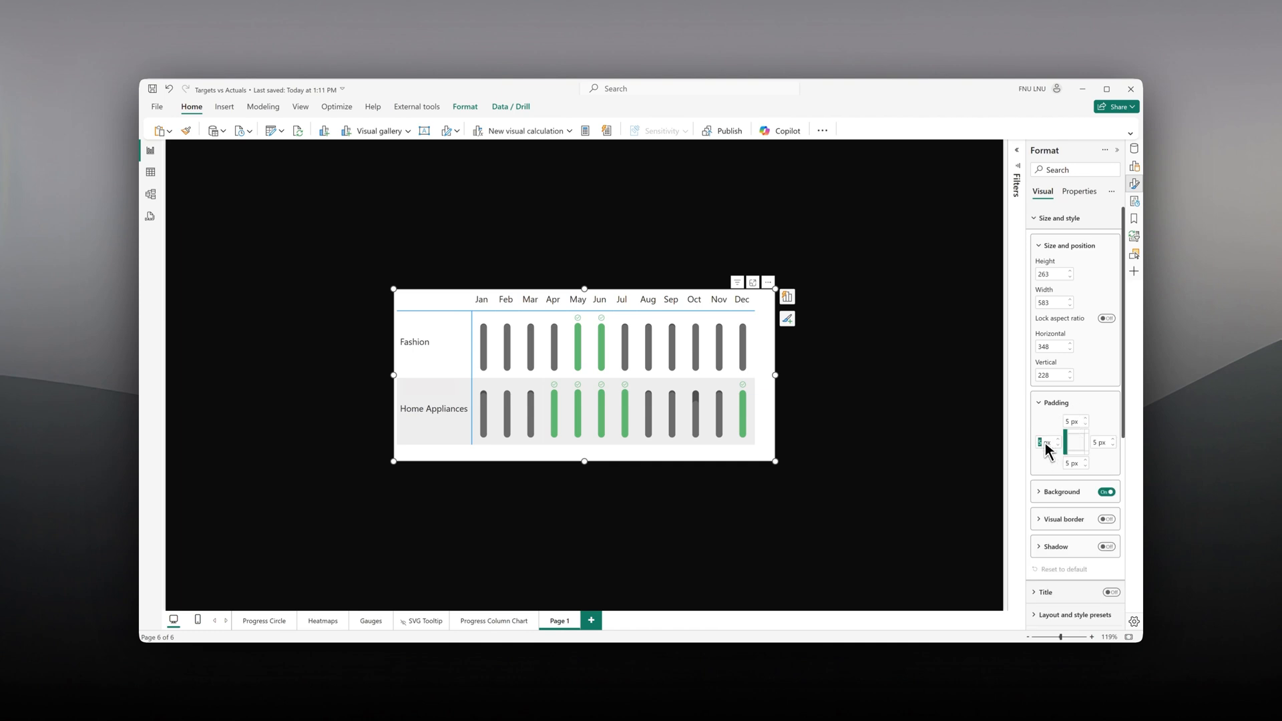
type("15")
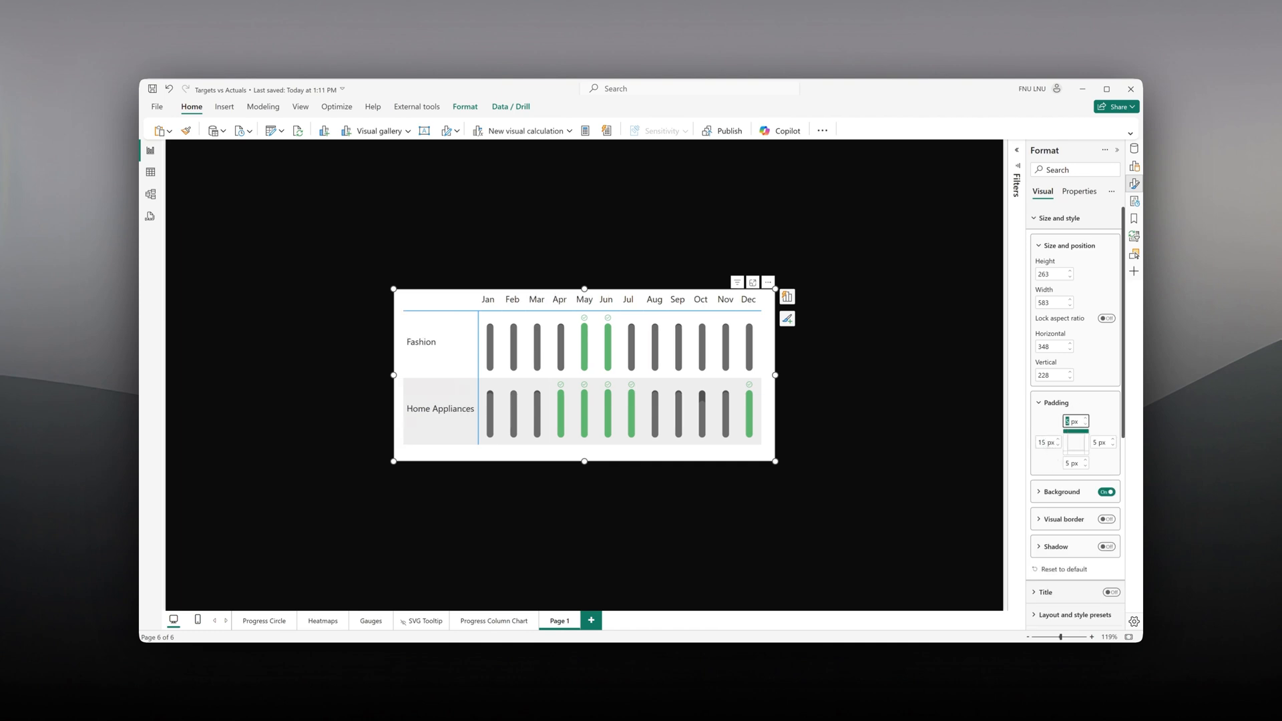
type("1")
key("Tab")
type("1")
key("Tab")
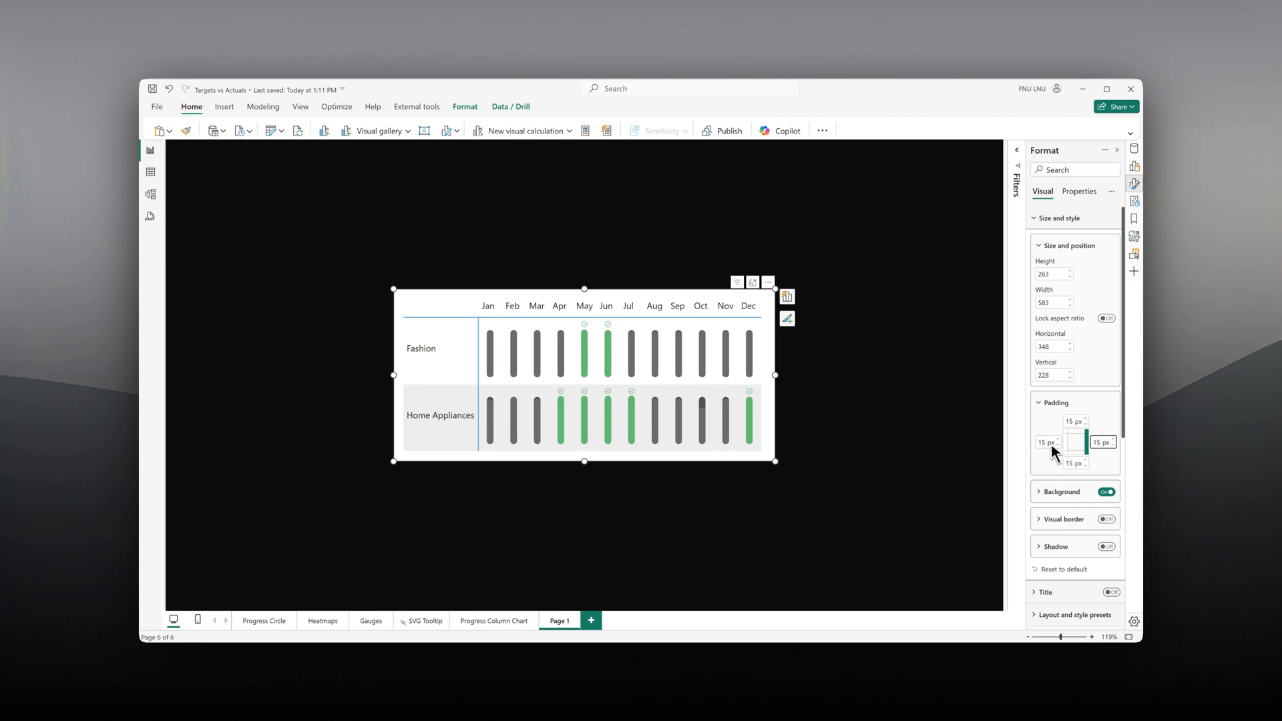
Give the matrix a dark grey background colour
left_click(1066, 404)
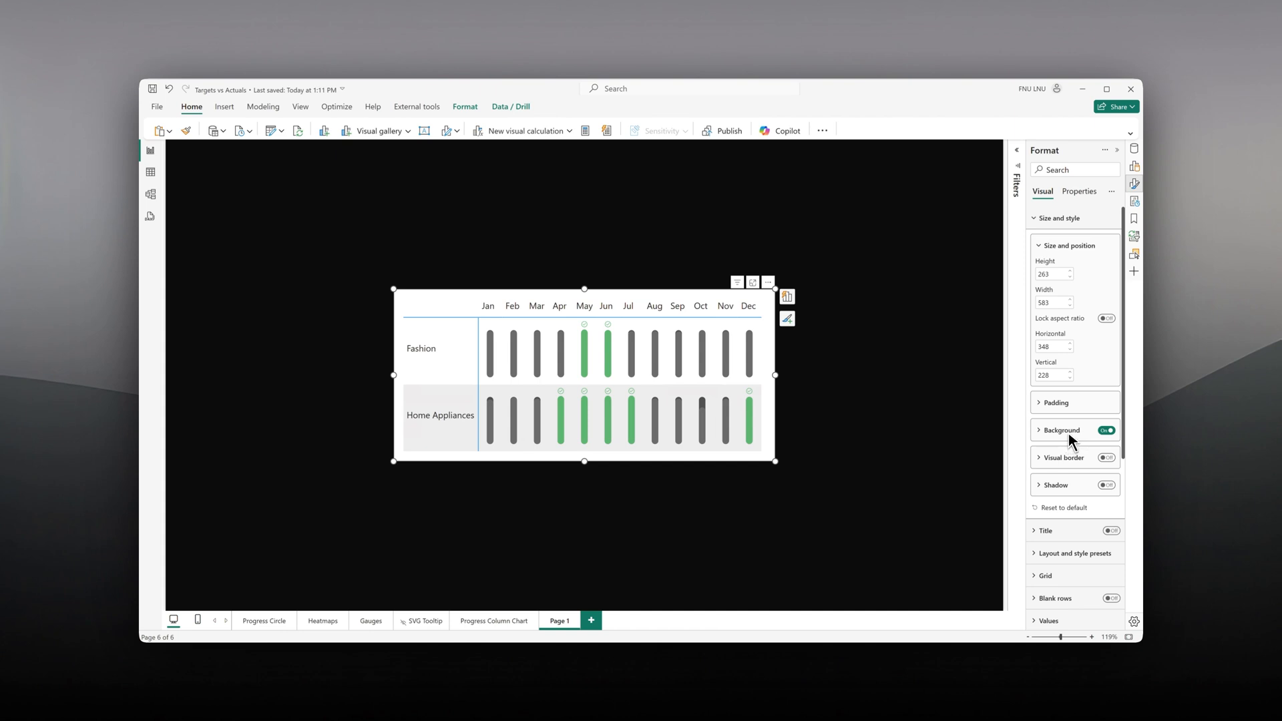
left_click(1068, 431)
left_click(1057, 458)
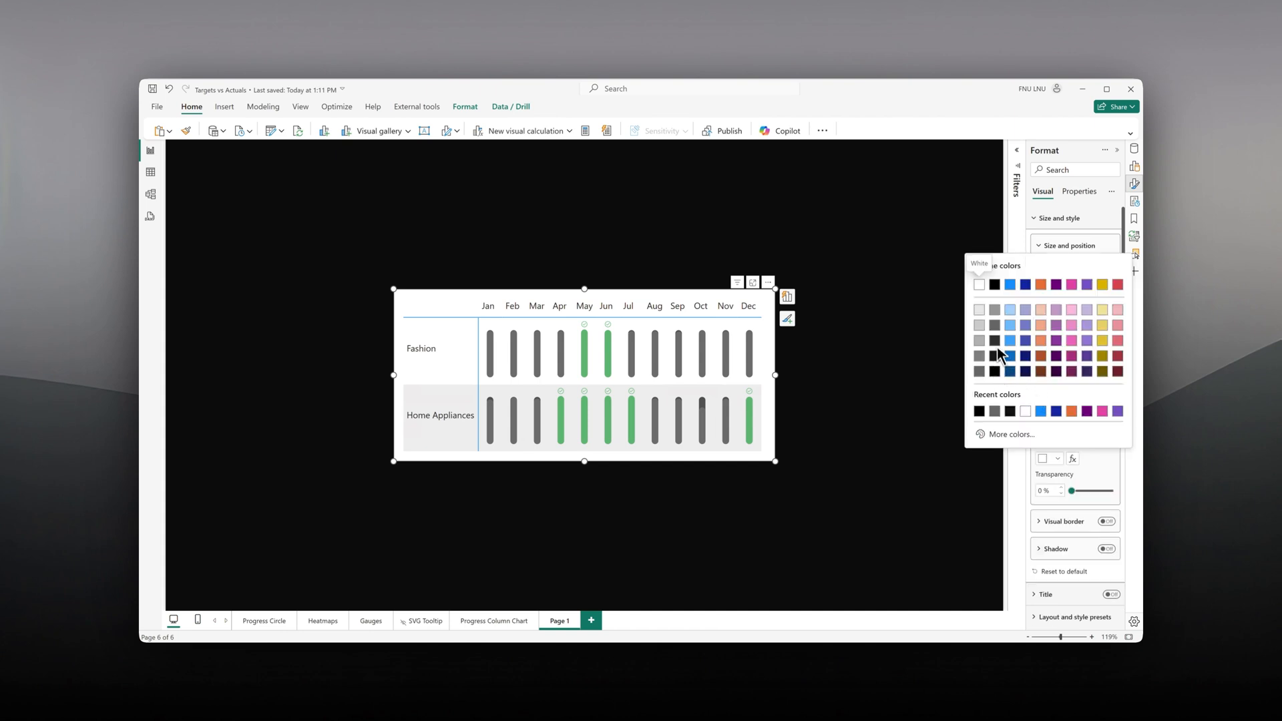
left_click(997, 346)
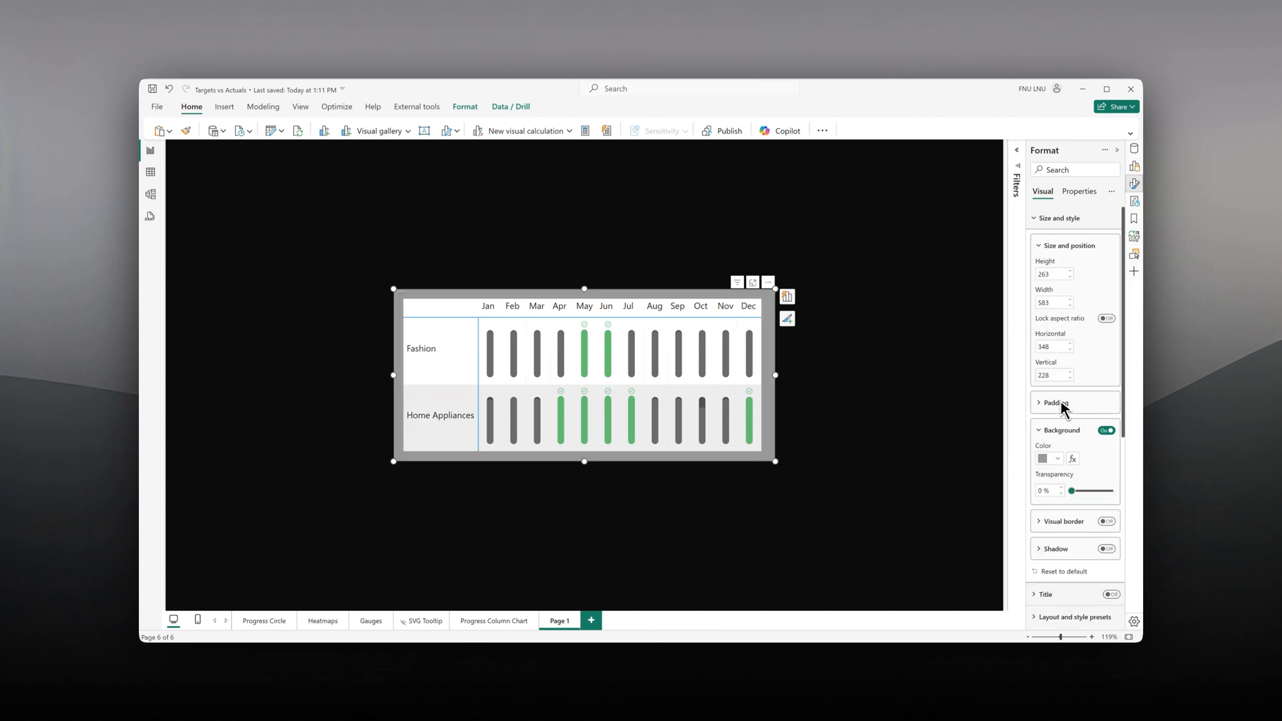
left_click(1057, 457)
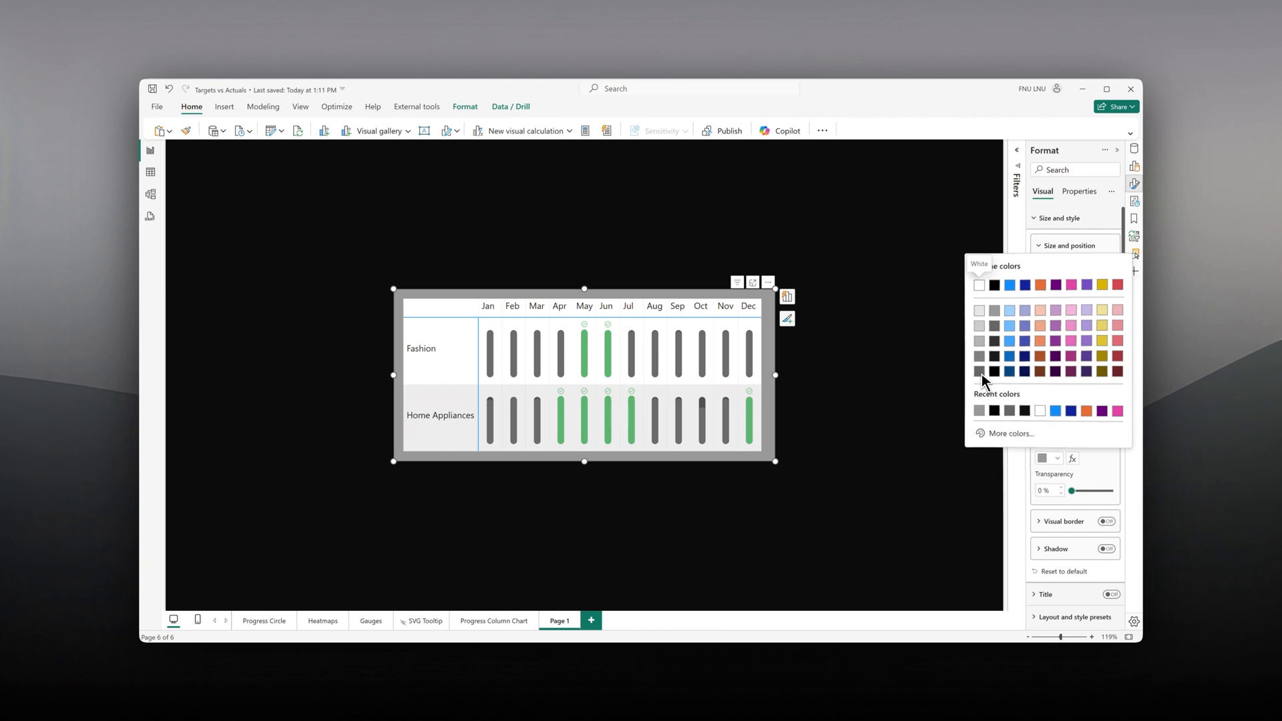
left_click(982, 410)
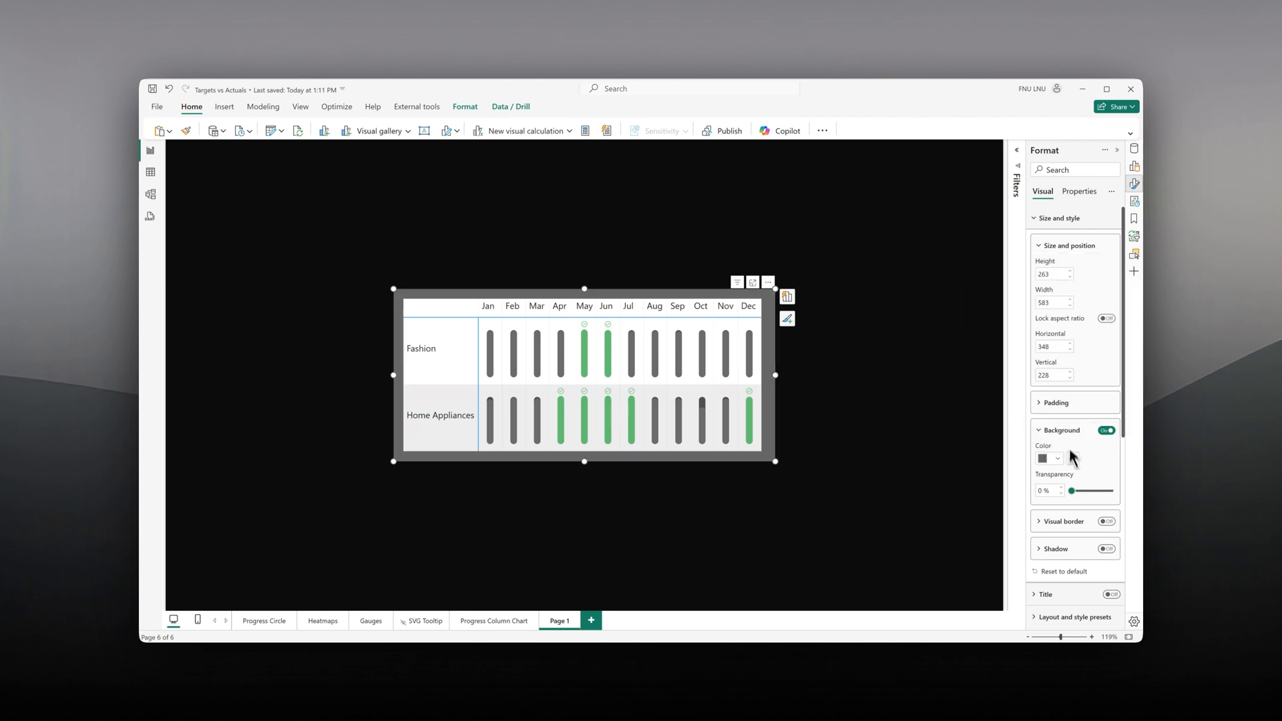
Add a matching grey visual border with 15 px rounded corners and drag the matrix to height 272
left_click(1107, 522)
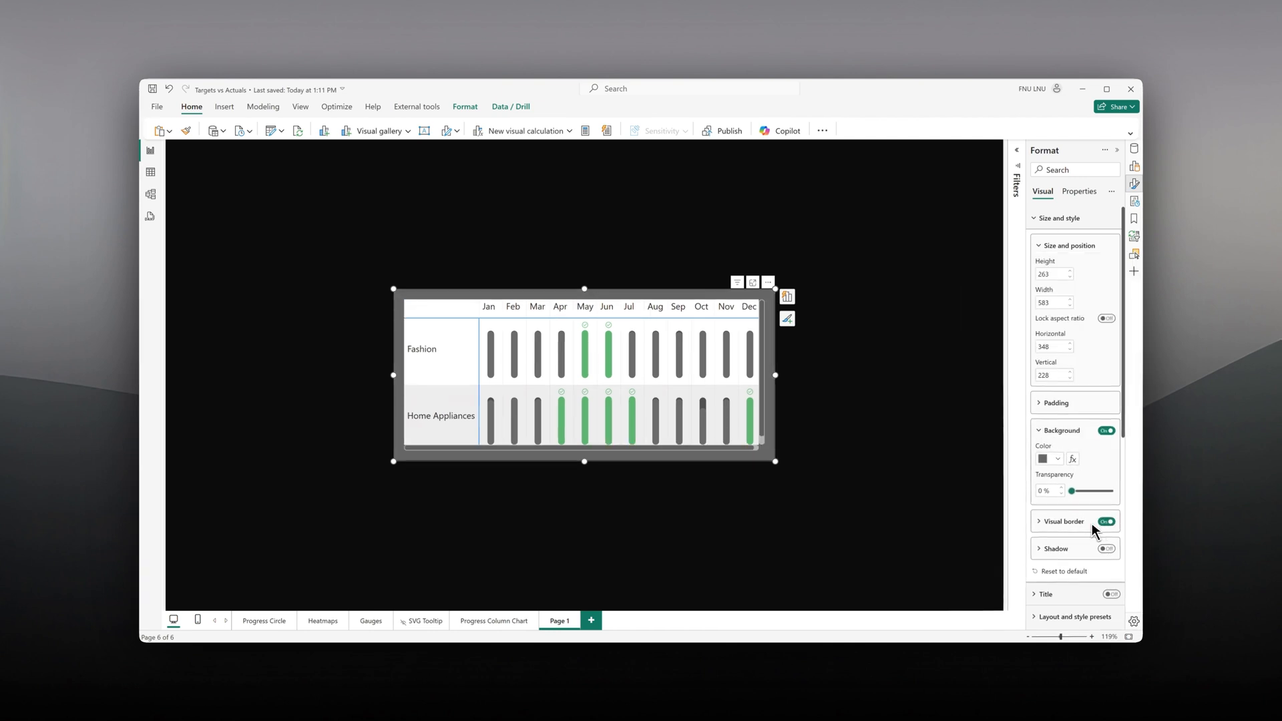
type("15")
key("Return")
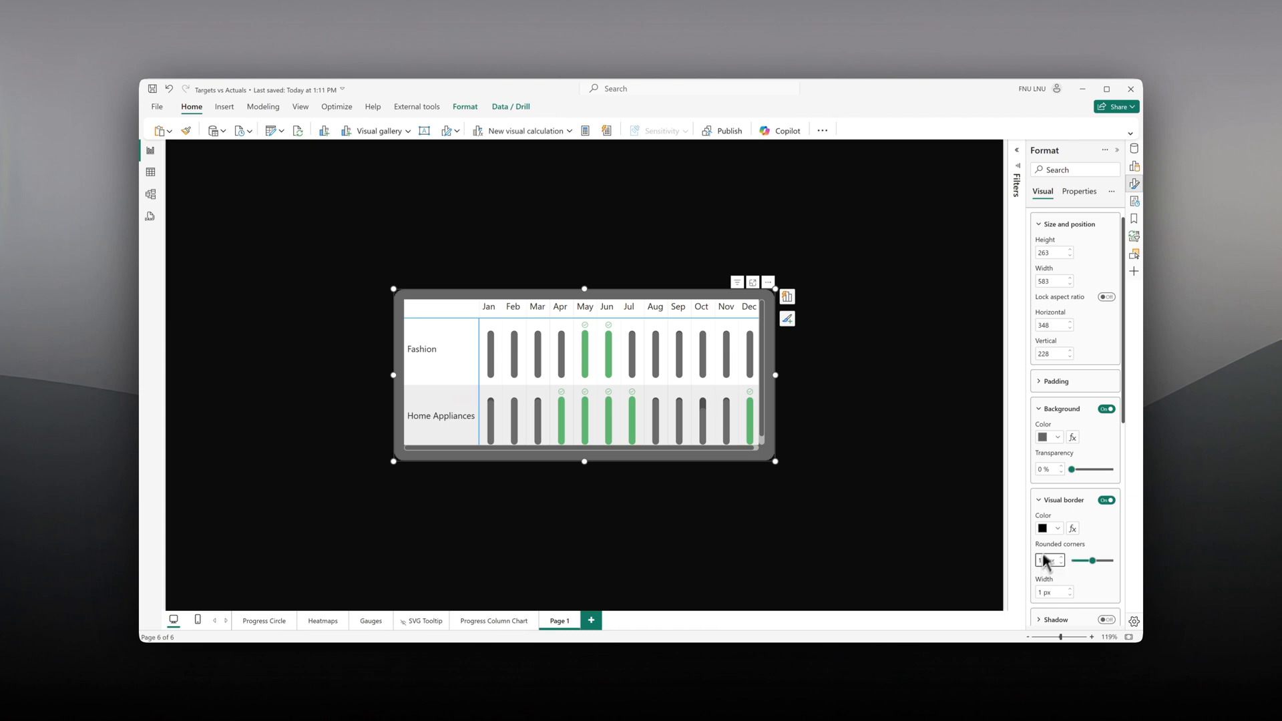
left_click(1061, 437)
left_click(1061, 438)
left_click(979, 482)
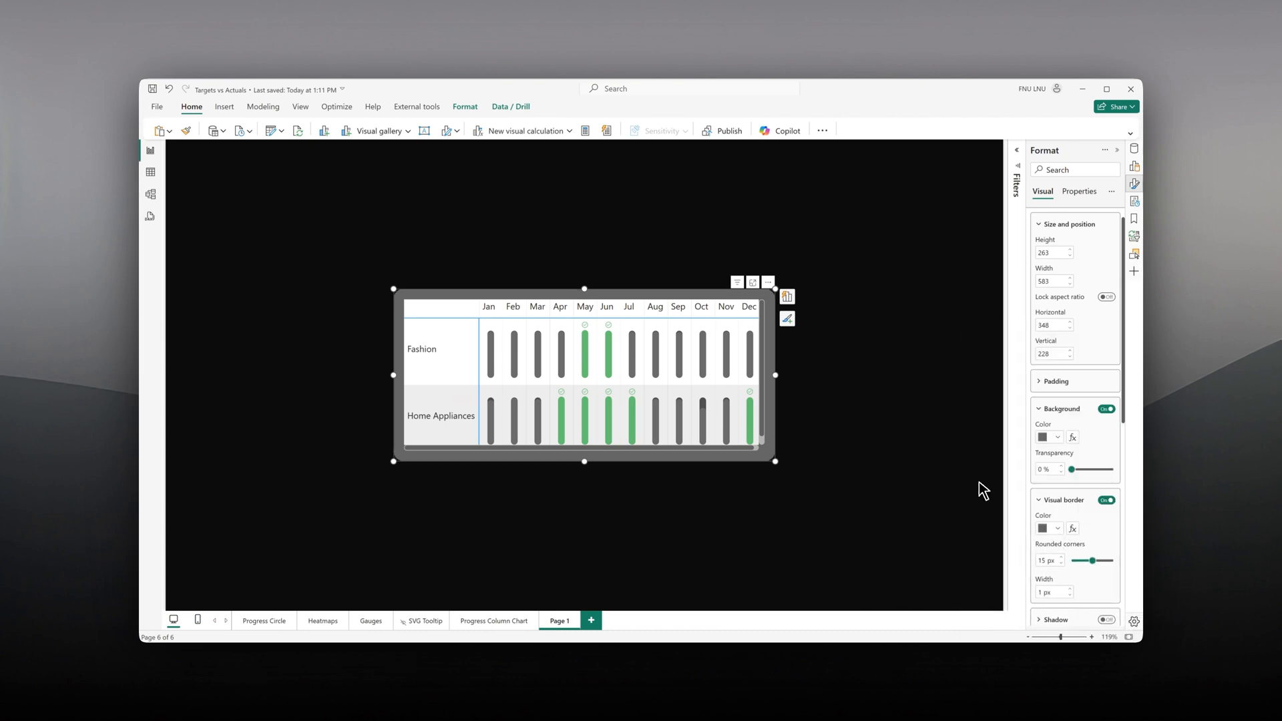
left_click(922, 422)
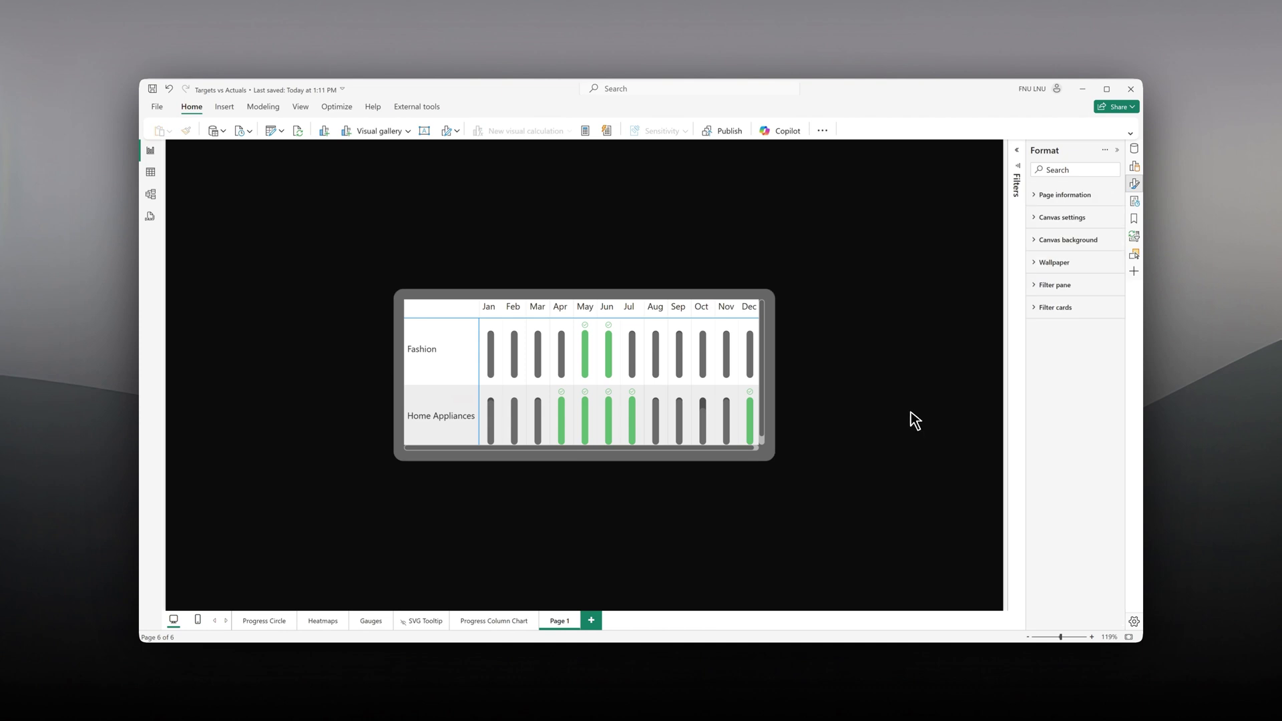
left_click(705, 296)
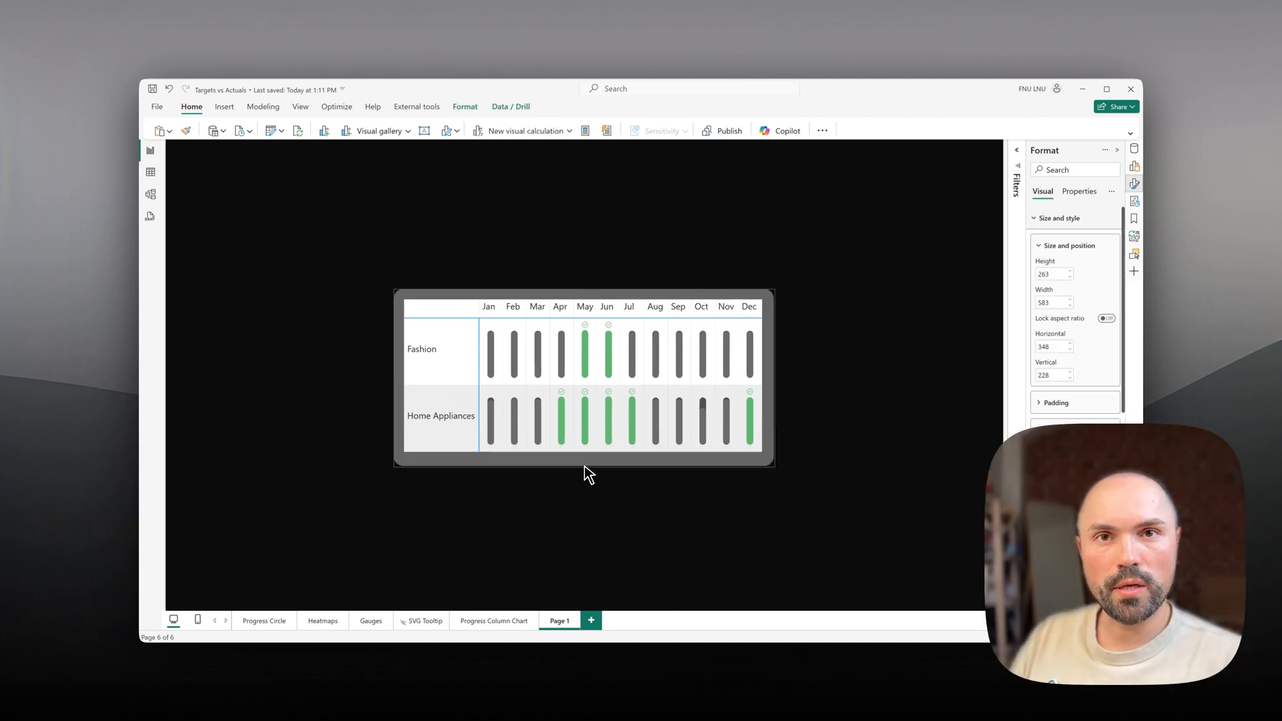
left_click_drag(586, 462, 586, 469)
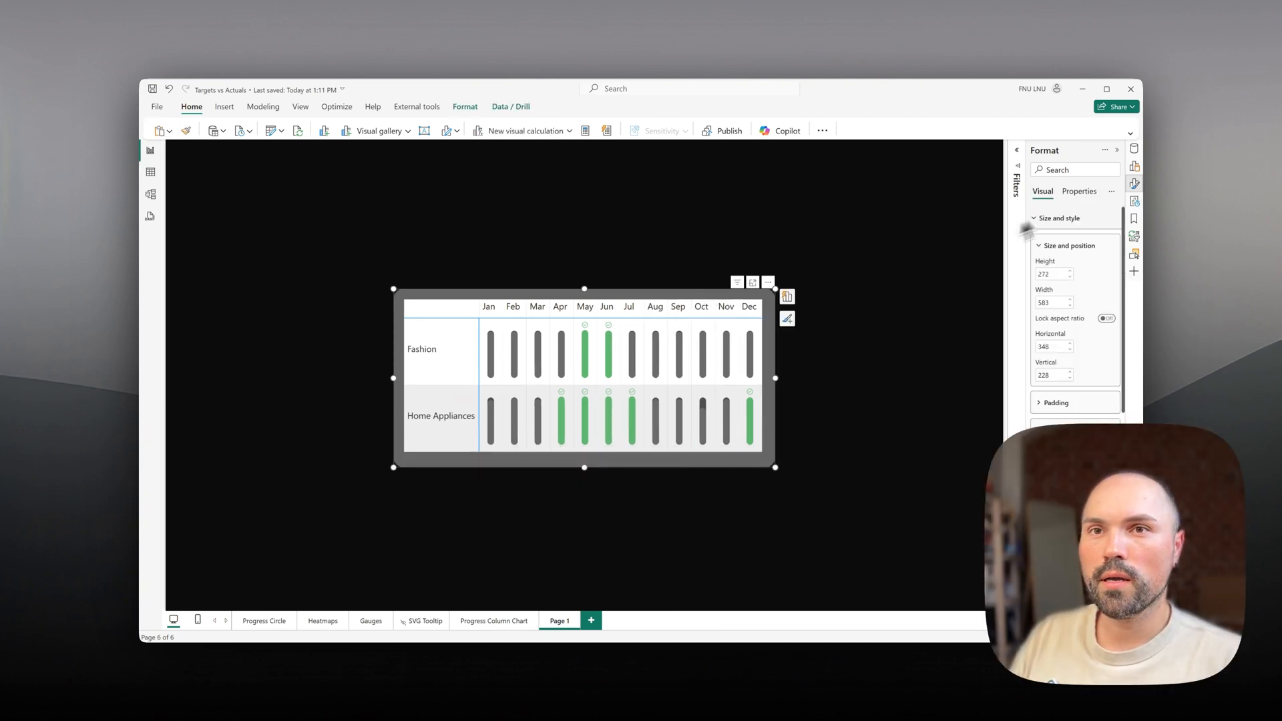
In Grid > Border, switch off the bottom line under the column header
left_click(1083, 218)
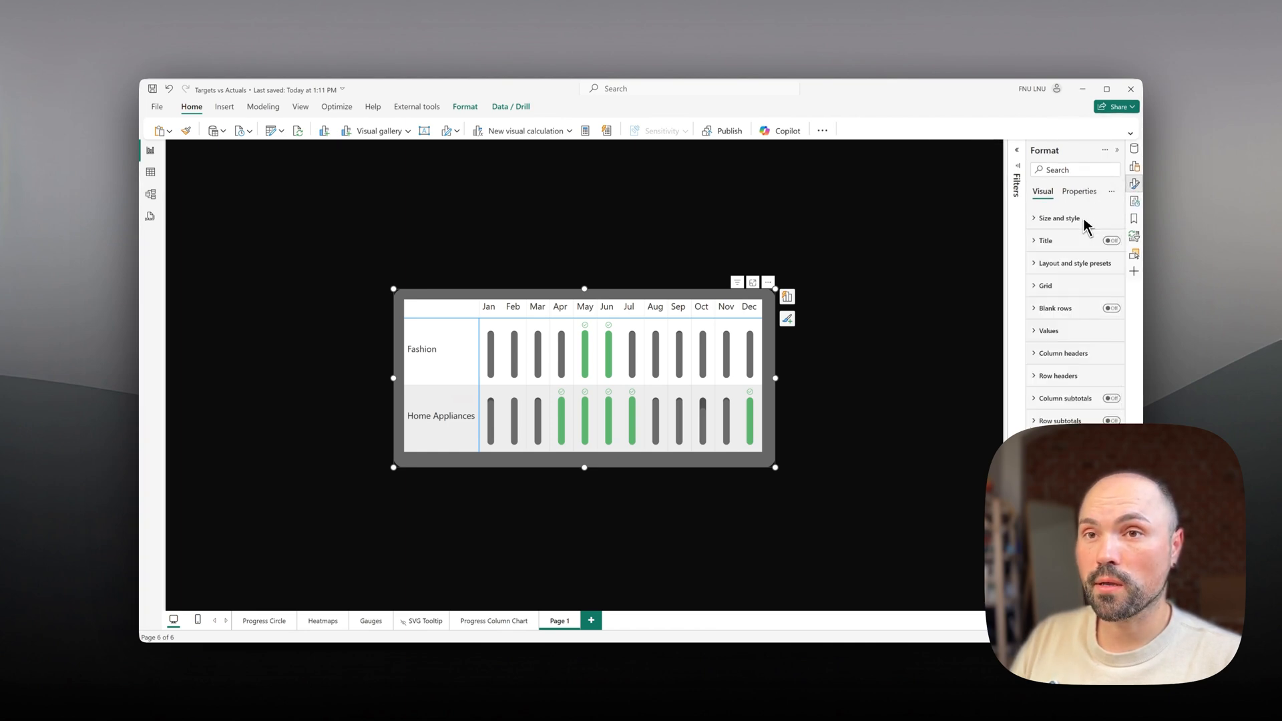
left_click(1062, 285)
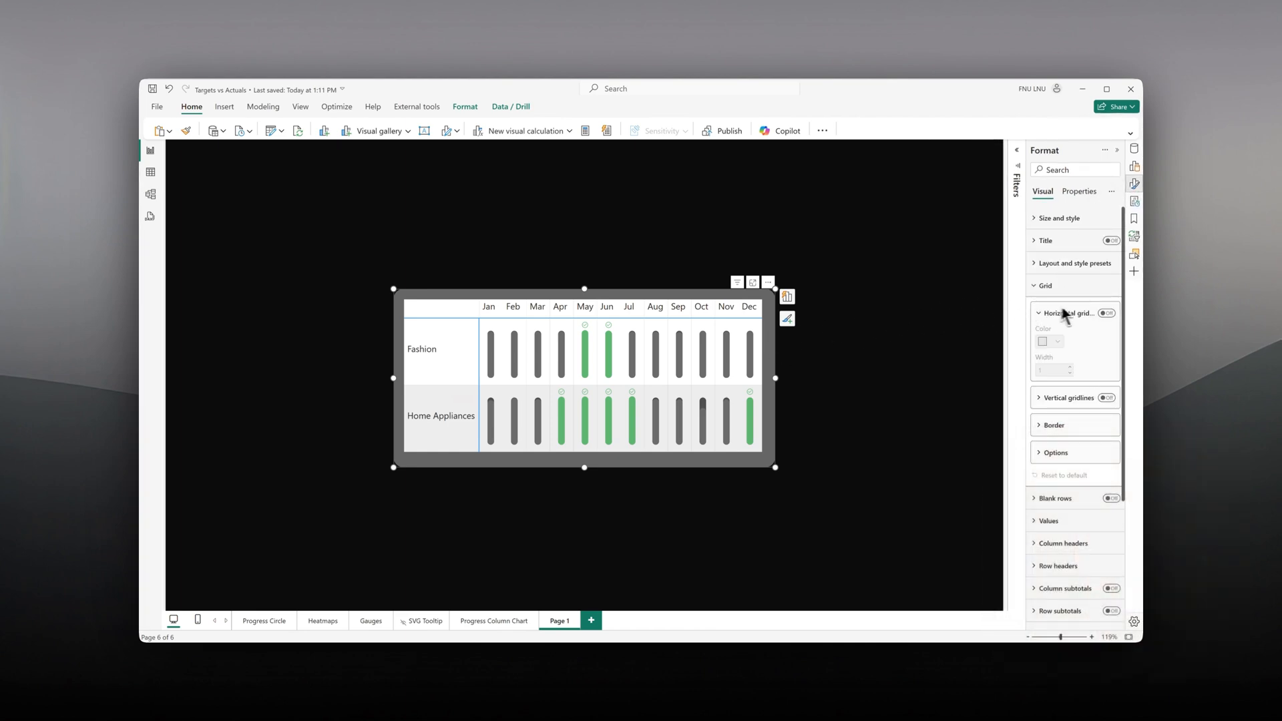
left_click(1072, 425)
left_click(1075, 454)
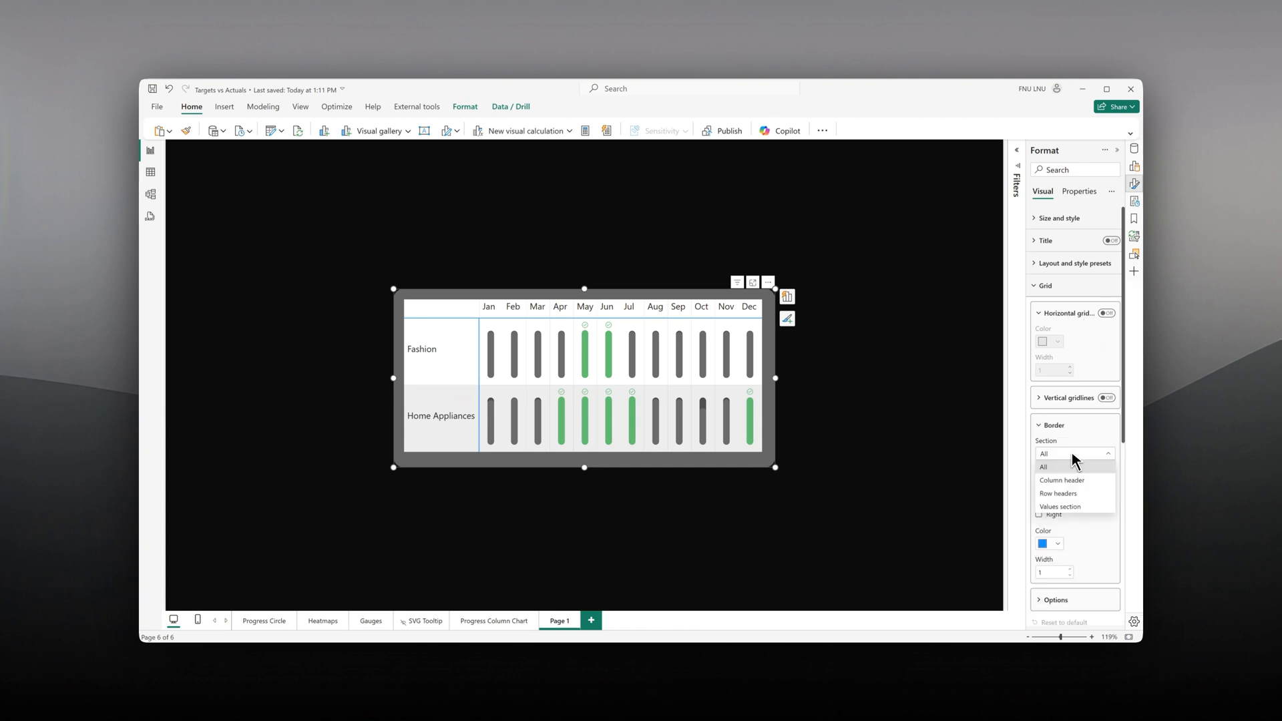
left_click(1064, 481)
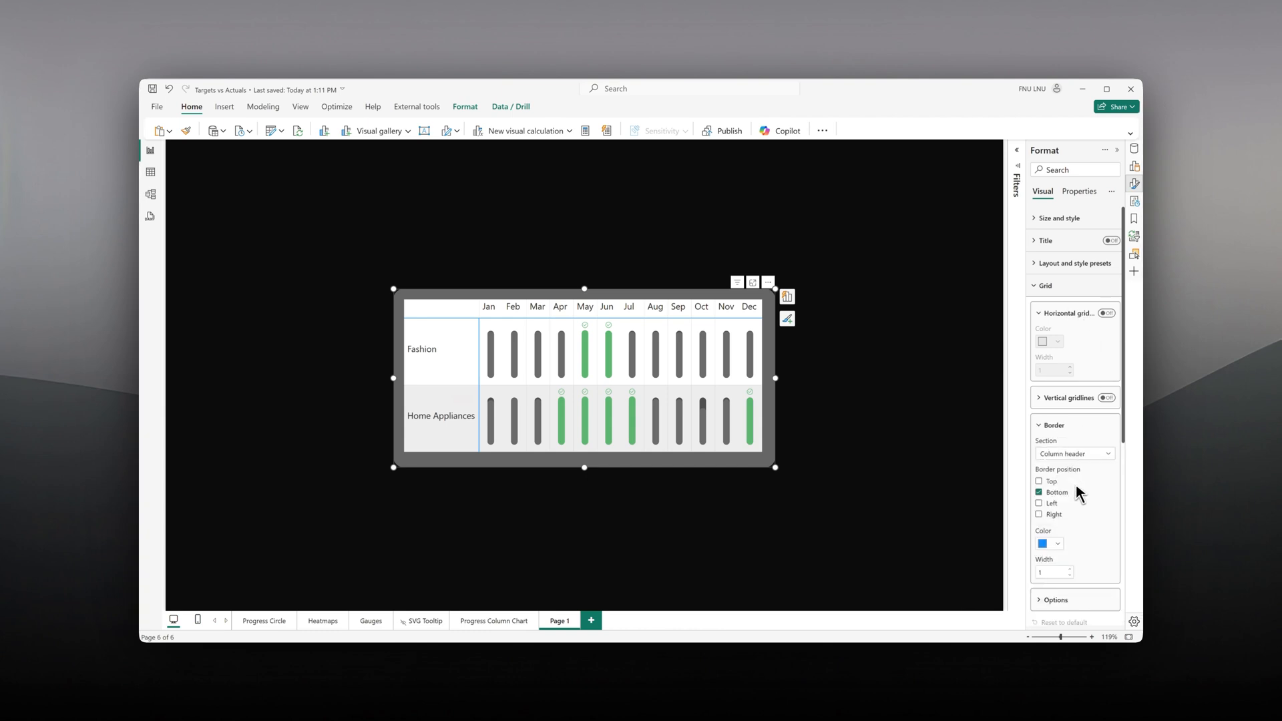
left_click(1039, 491)
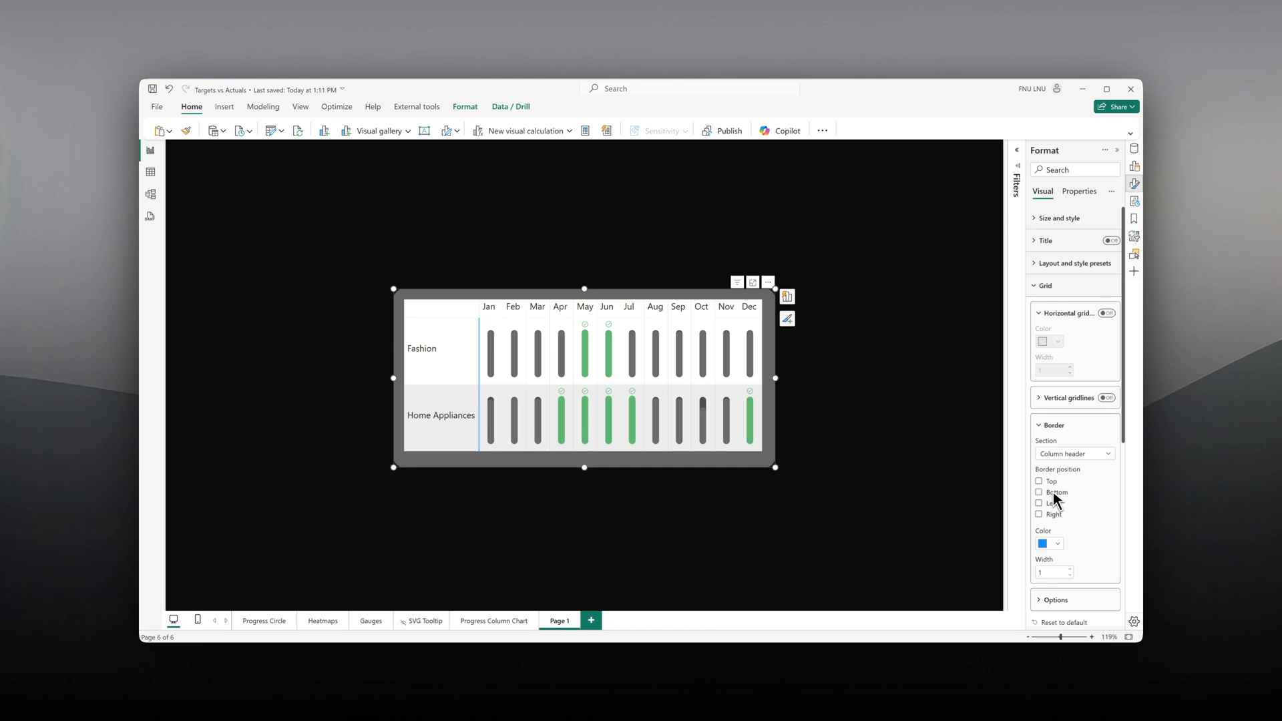
Switch off the right border of the row headers section
left_click(1074, 454)
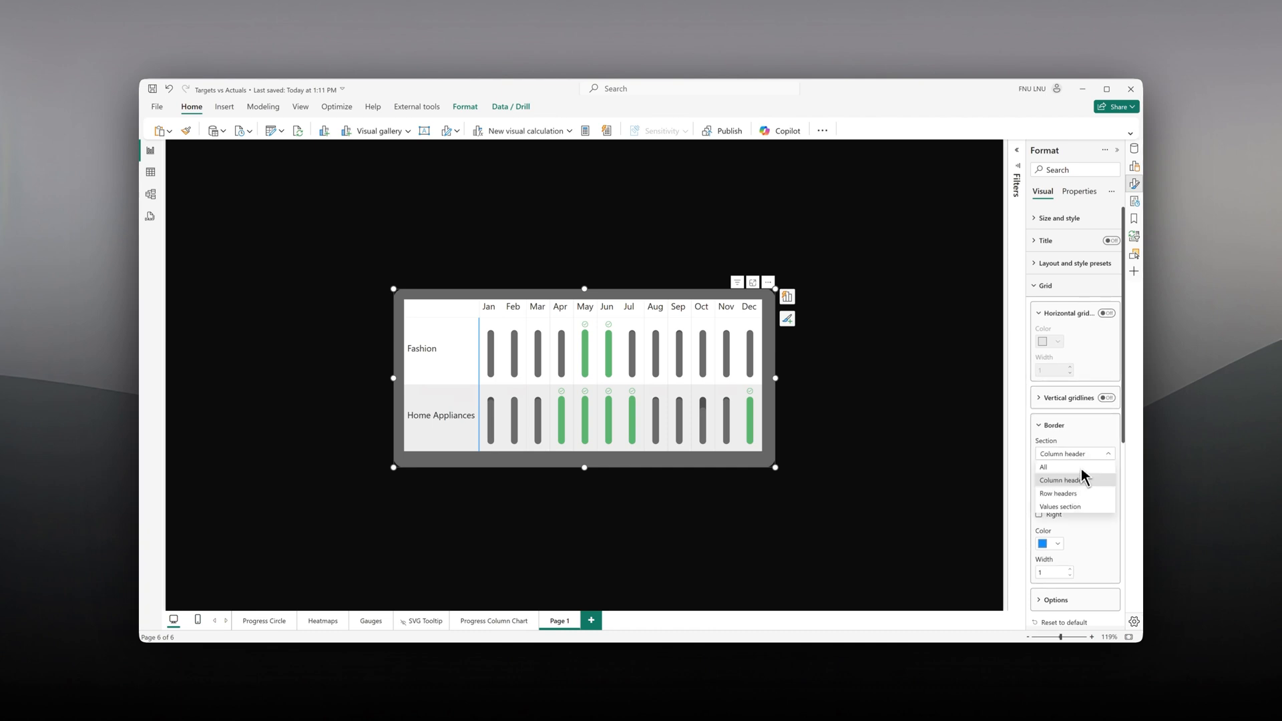
left_click(1074, 471)
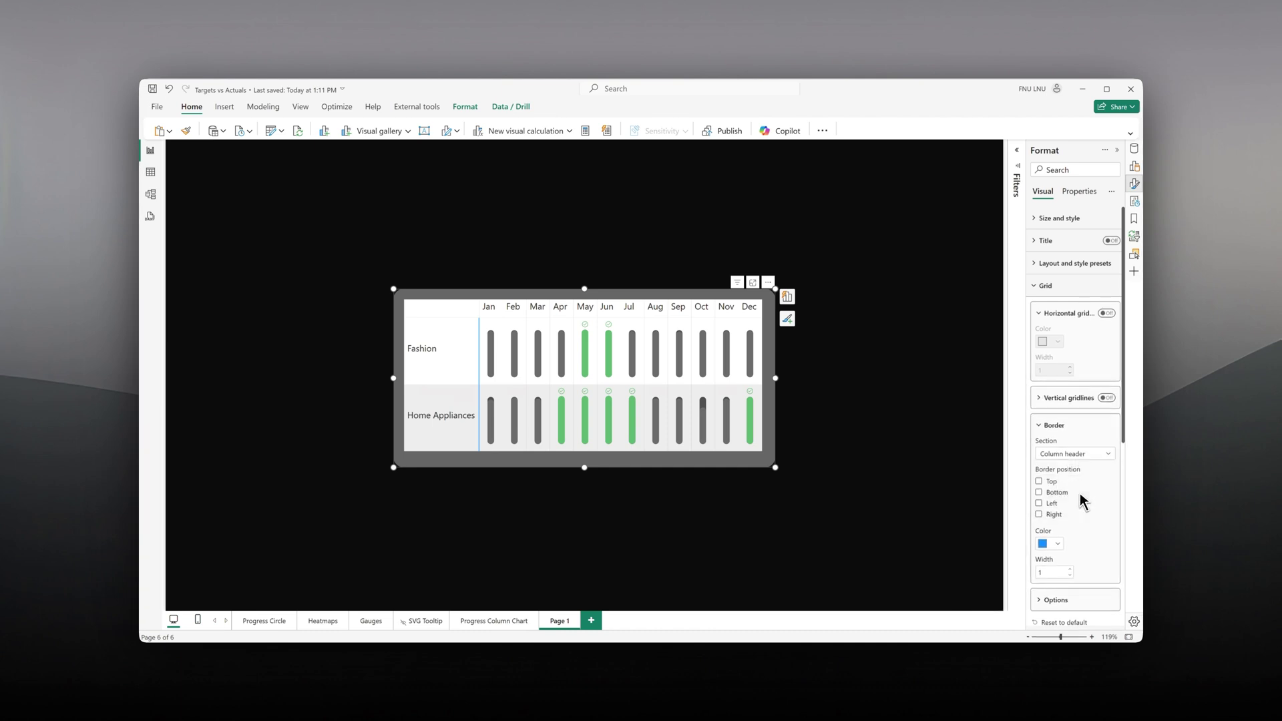
left_click(1039, 514)
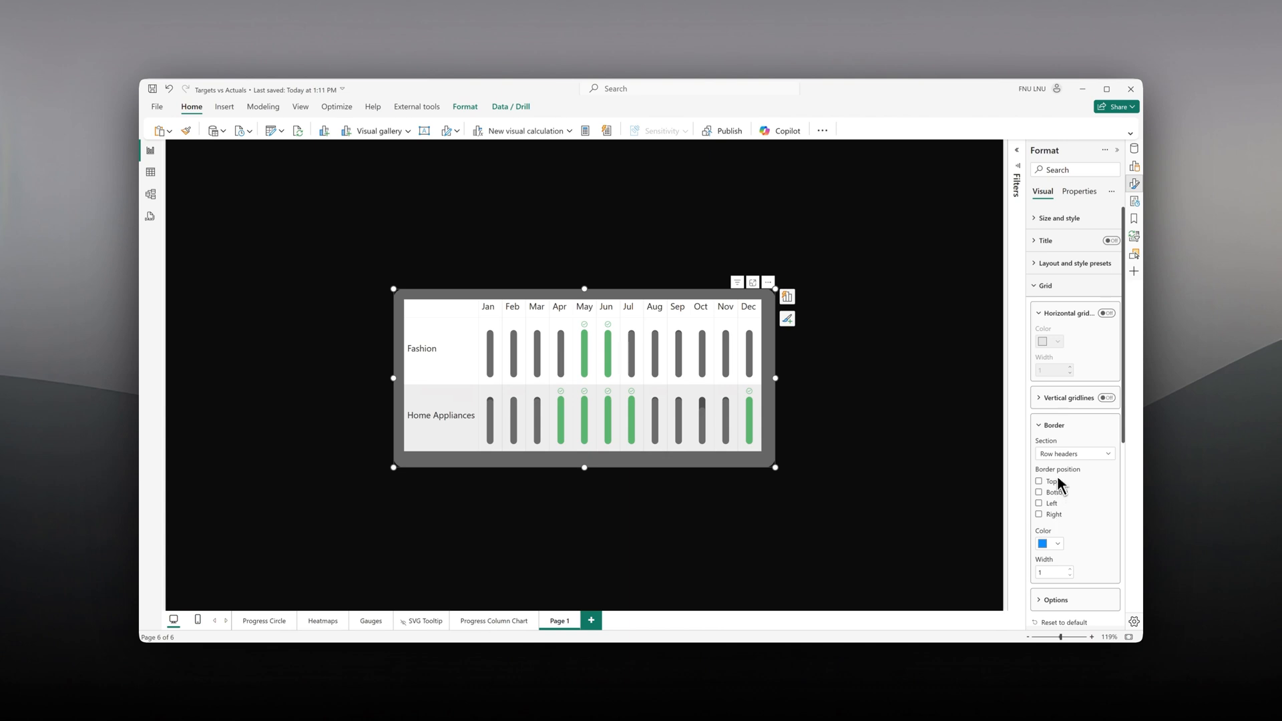
left_click(1046, 286)
left_click(1070, 263)
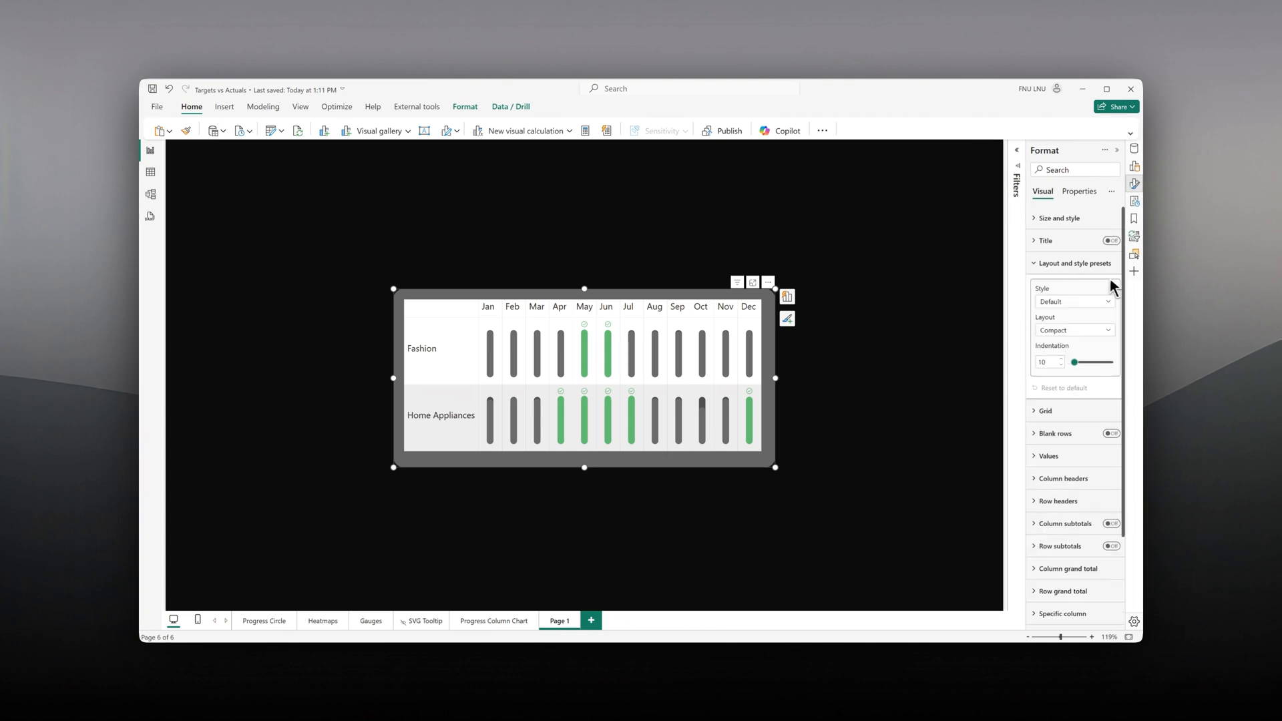
Apply the None style preset so the matrix loses its white header and row fills
left_click(1081, 303)
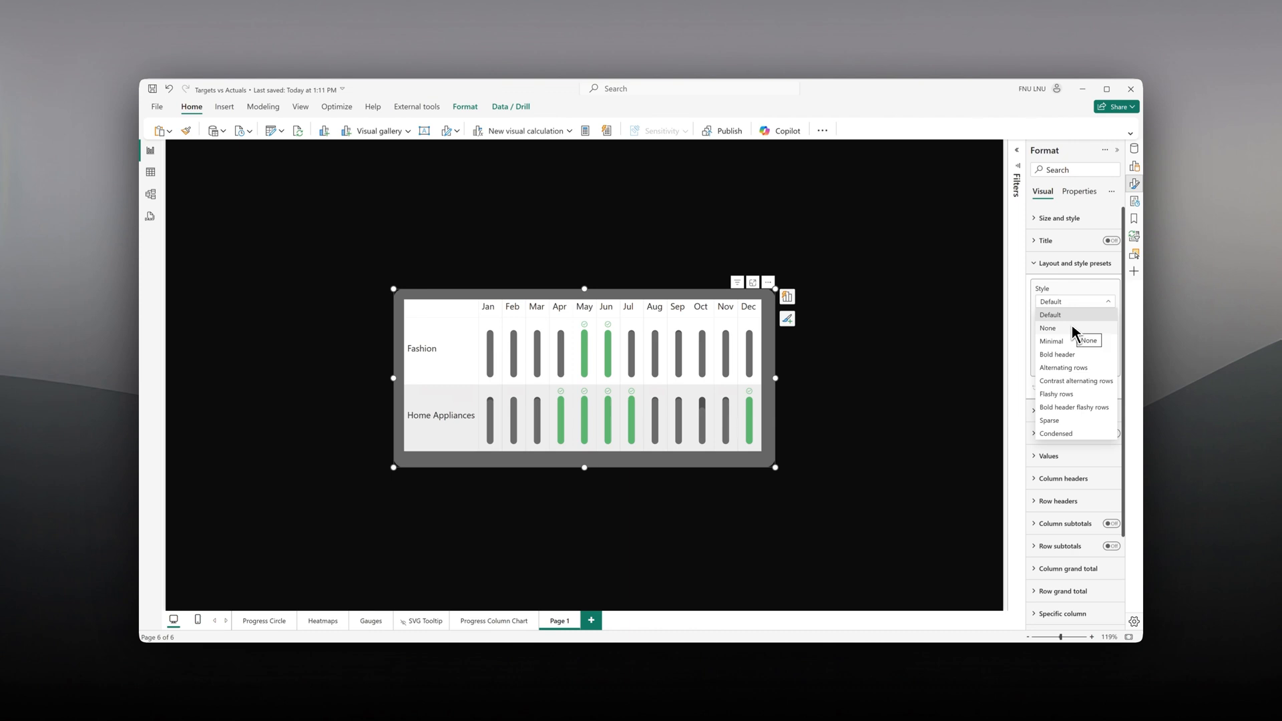
left_click(1071, 328)
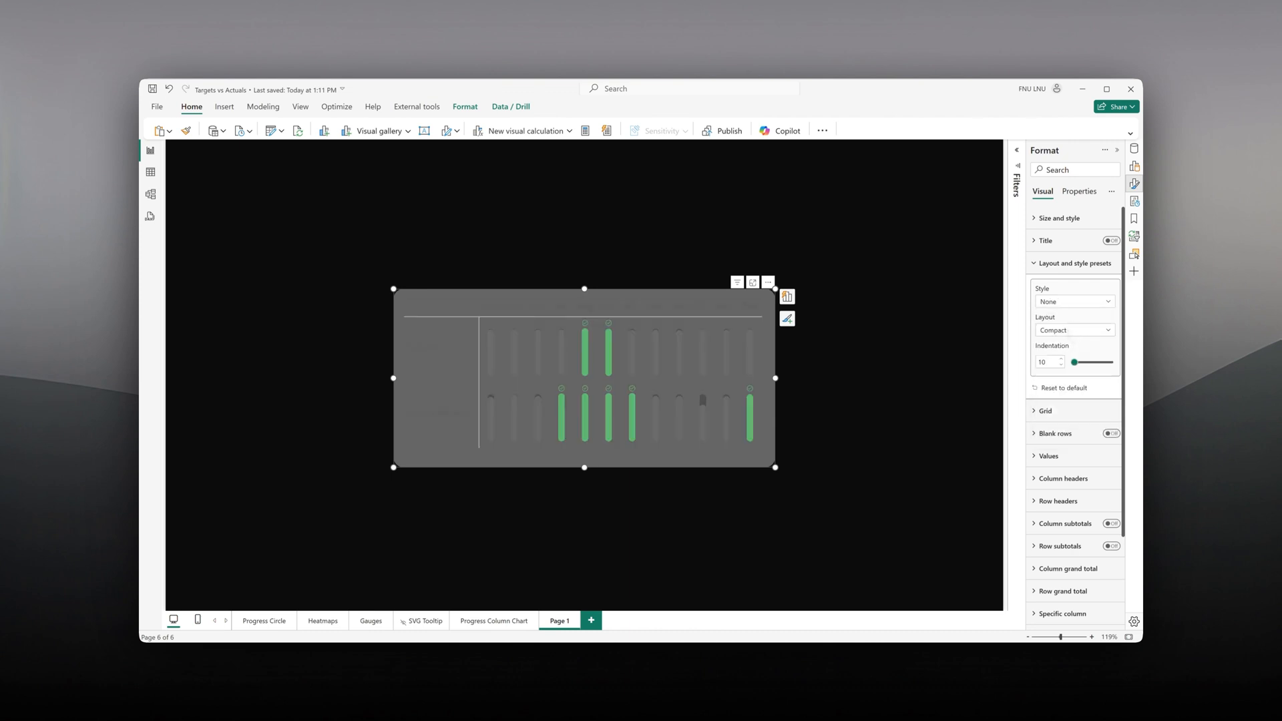
left_click(1070, 264)
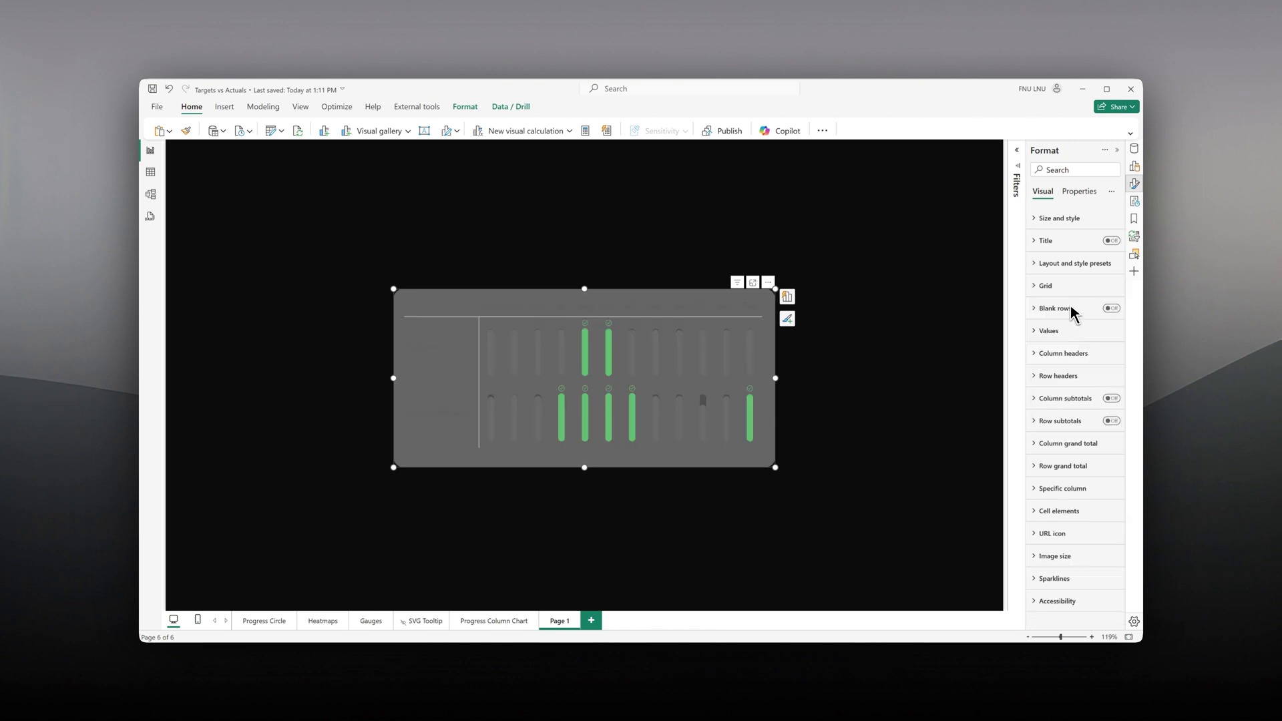
Make the month column header text white
left_click(1074, 352)
left_click(1057, 455)
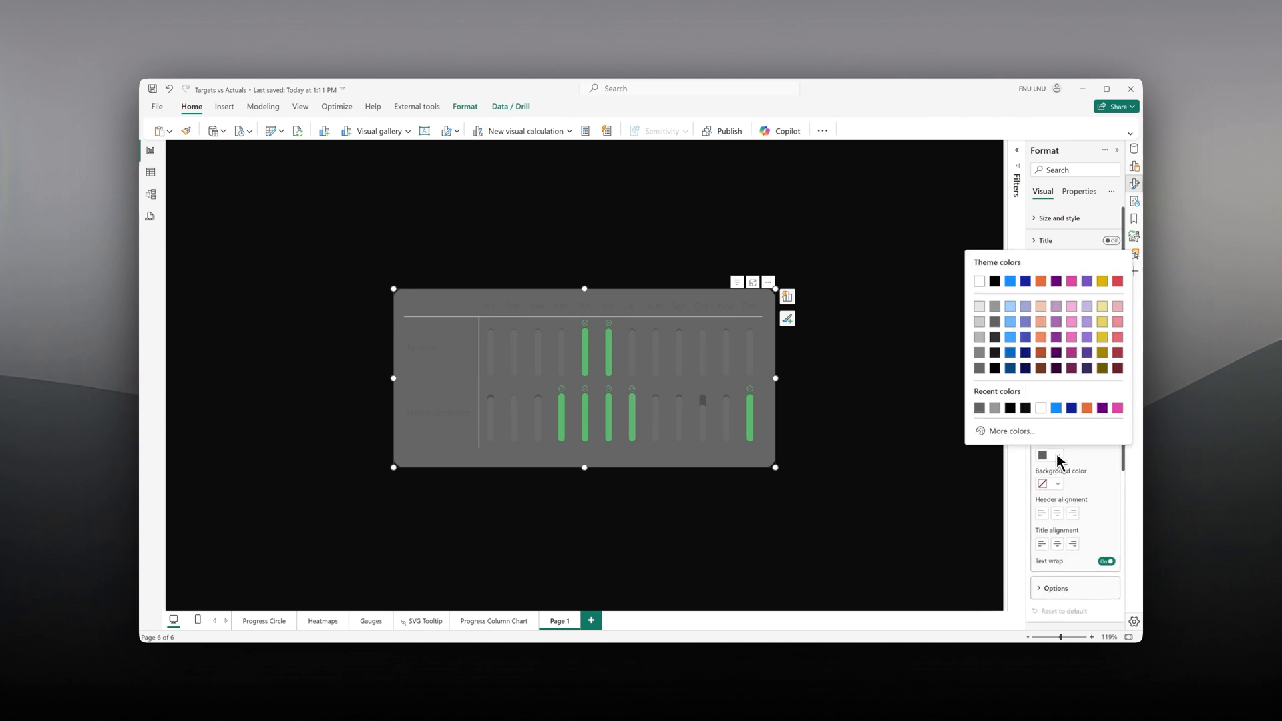
left_click(979, 281)
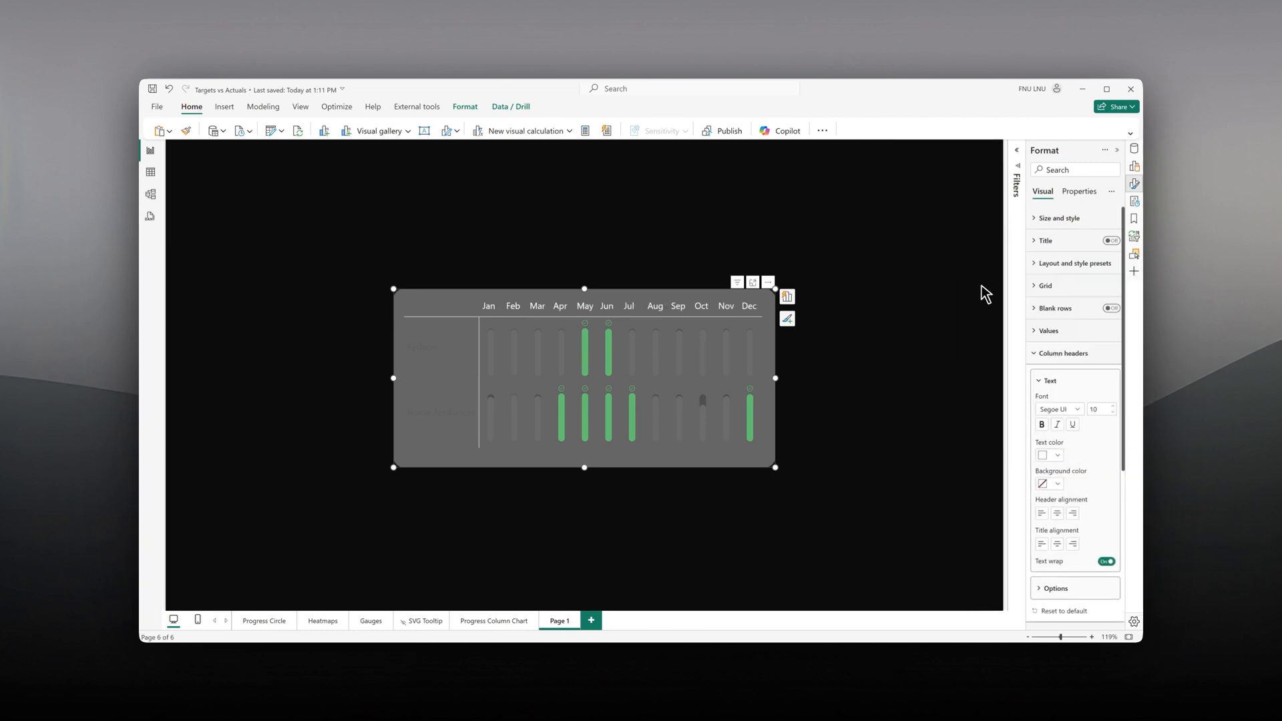
Make the Fashion and Home Appliances row labels white and right-aligned
left_click(1080, 356)
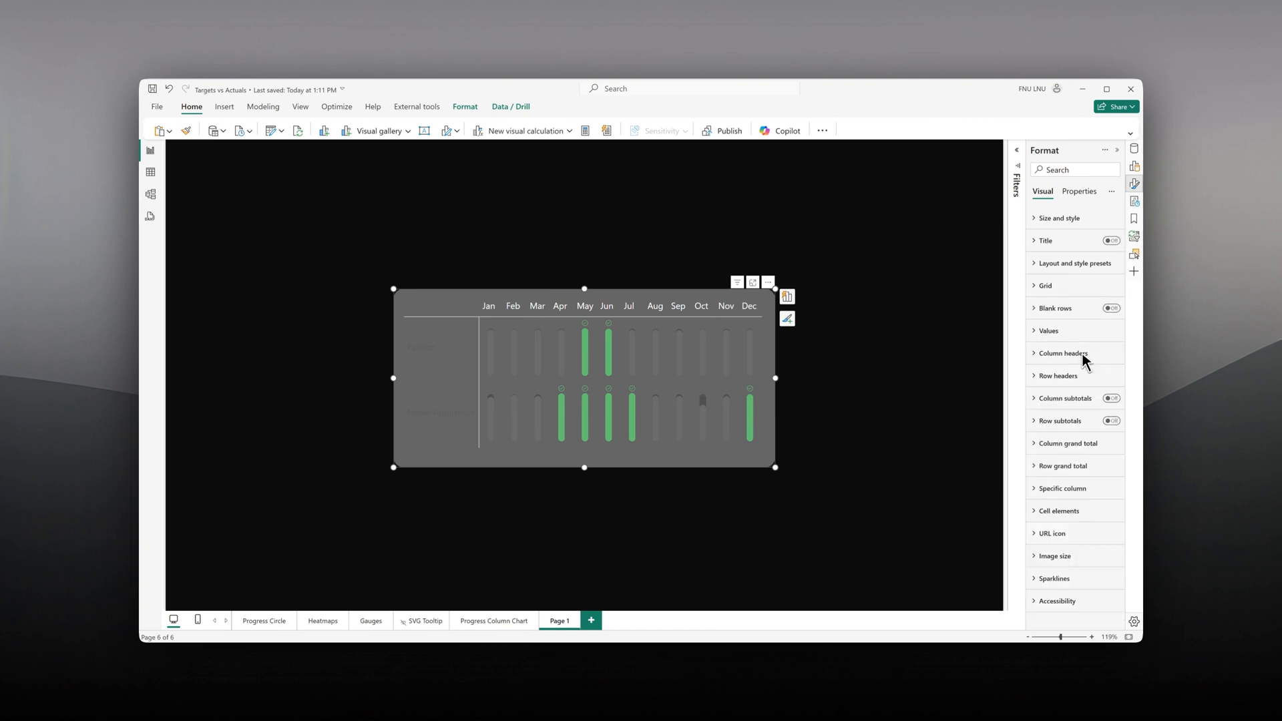
left_click(1082, 378)
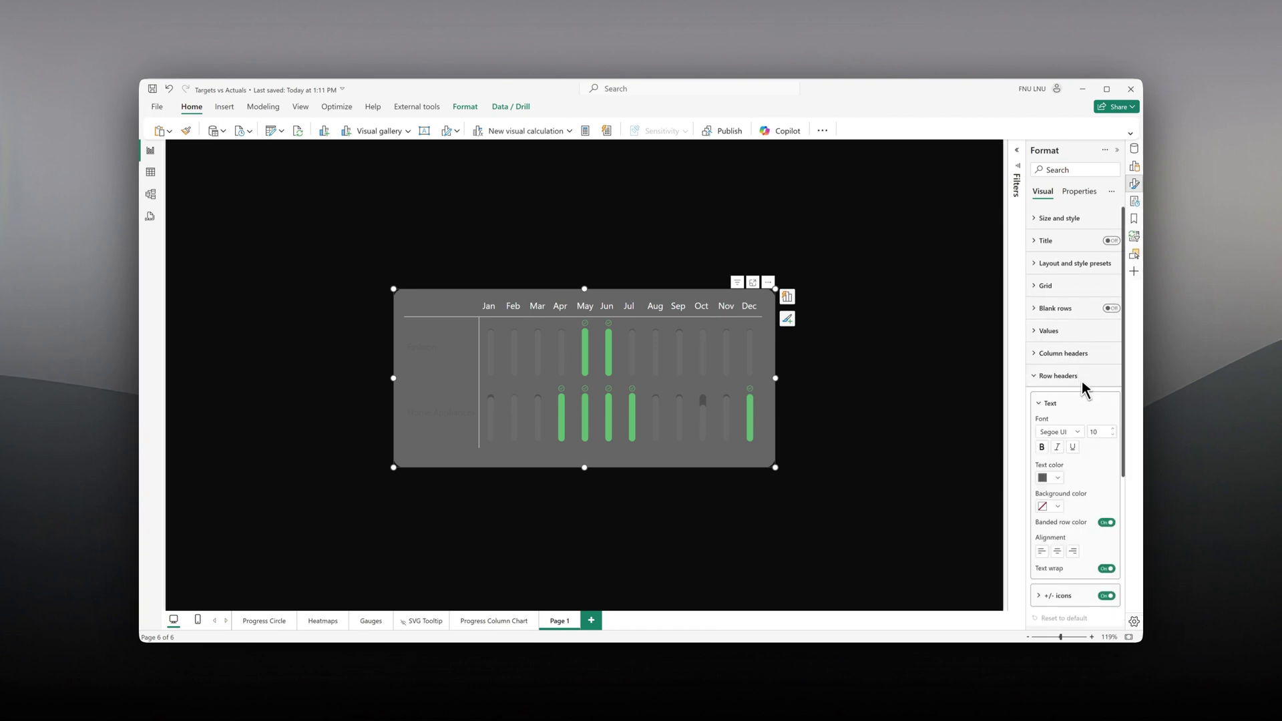
left_click(1059, 479)
left_click(979, 431)
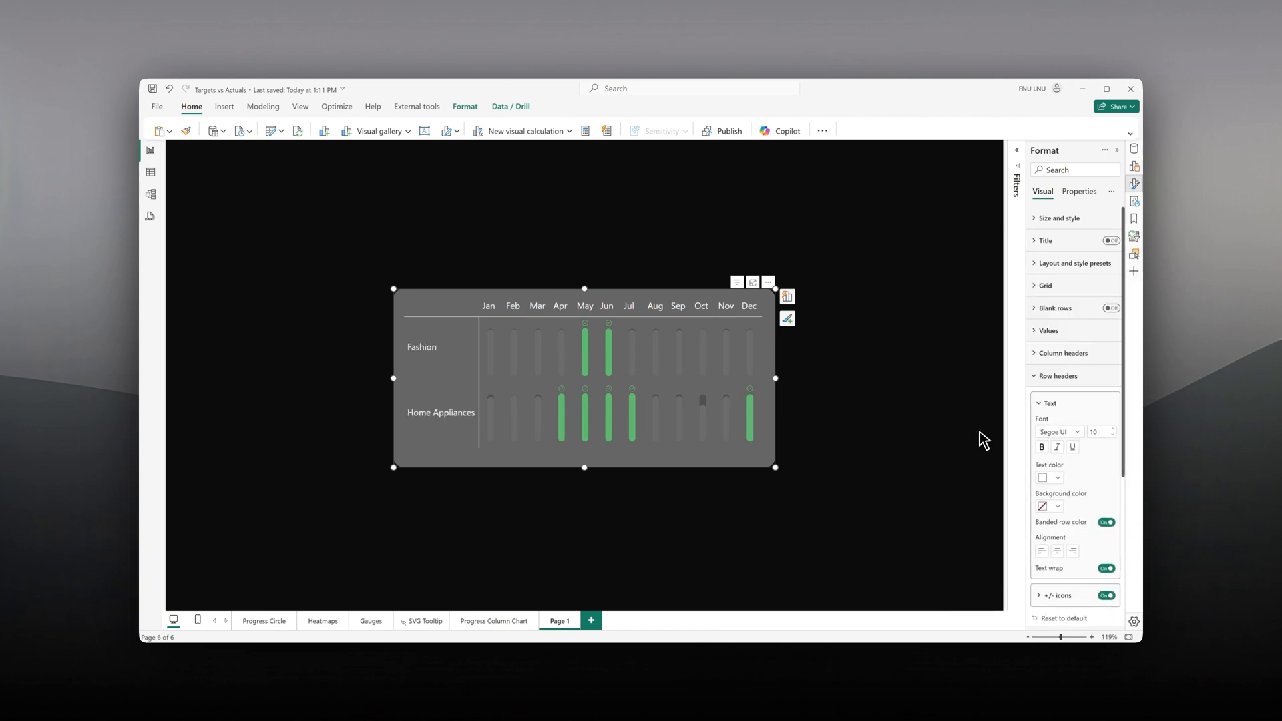
left_click(1073, 552)
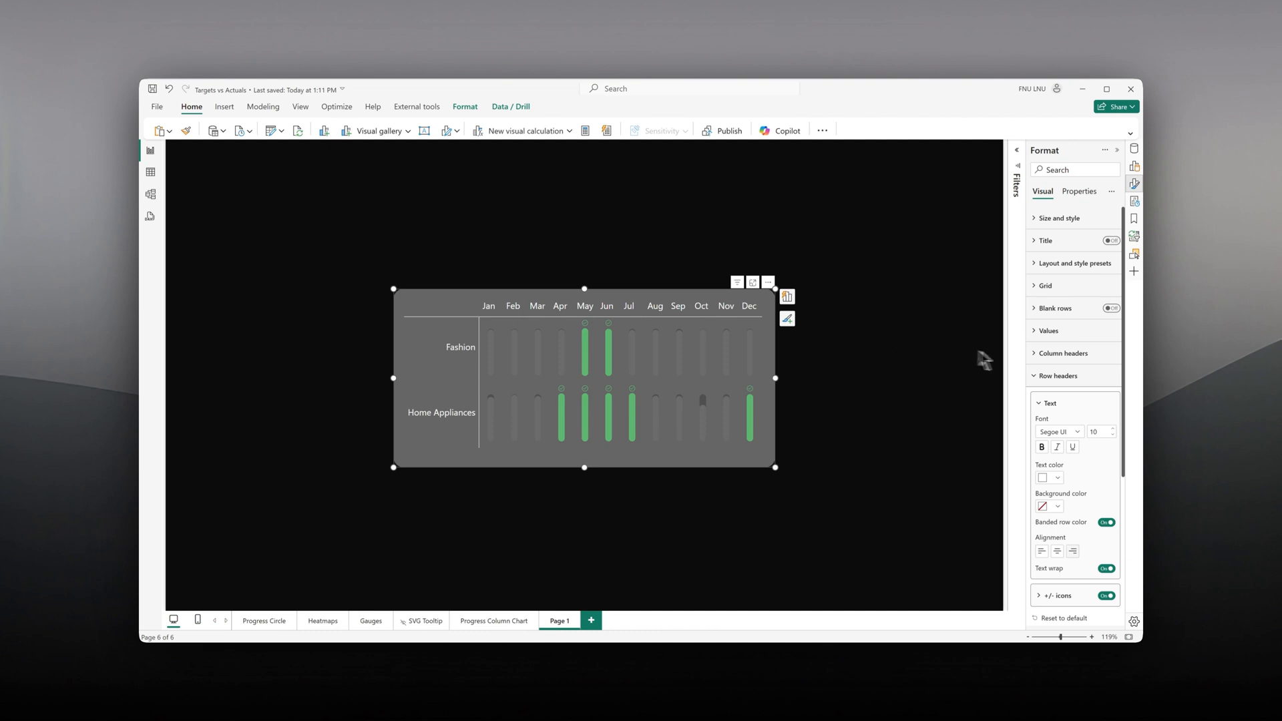
Set the matrix background to black with some transparency
left_click(1058, 219)
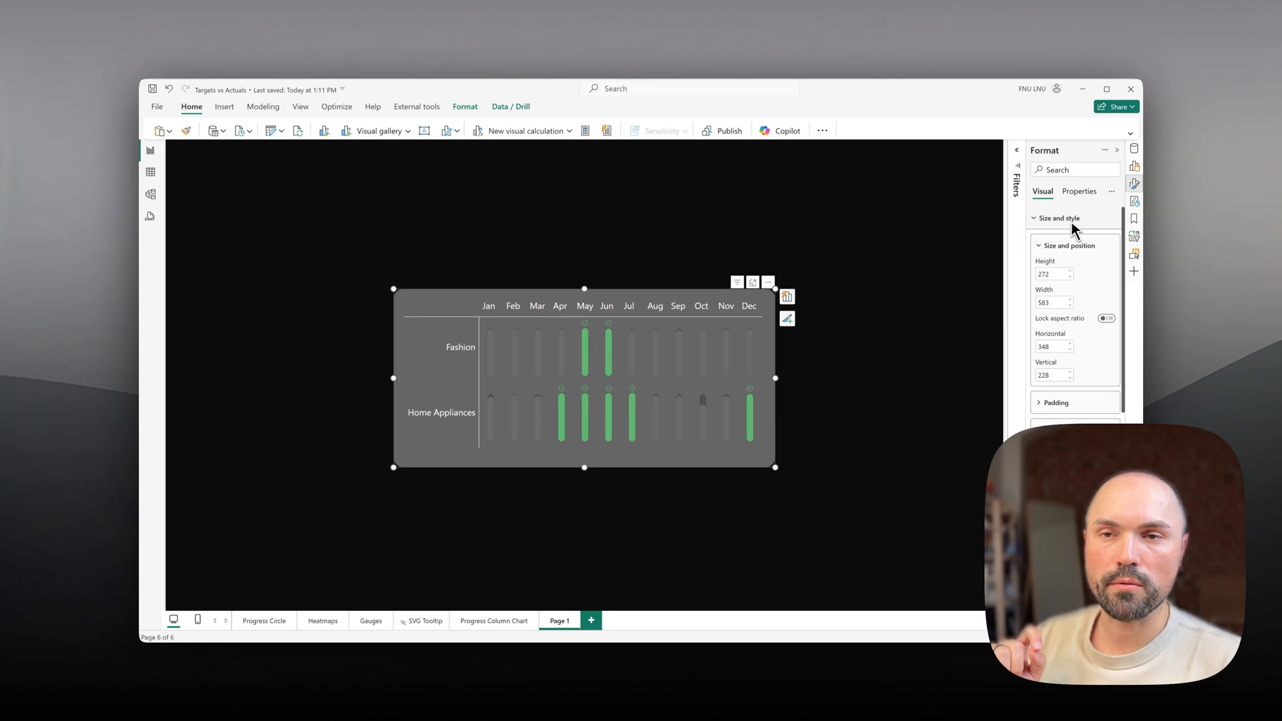
scroll(1076, 371, "down", 1)
scroll(1077, 376, "up", 1)
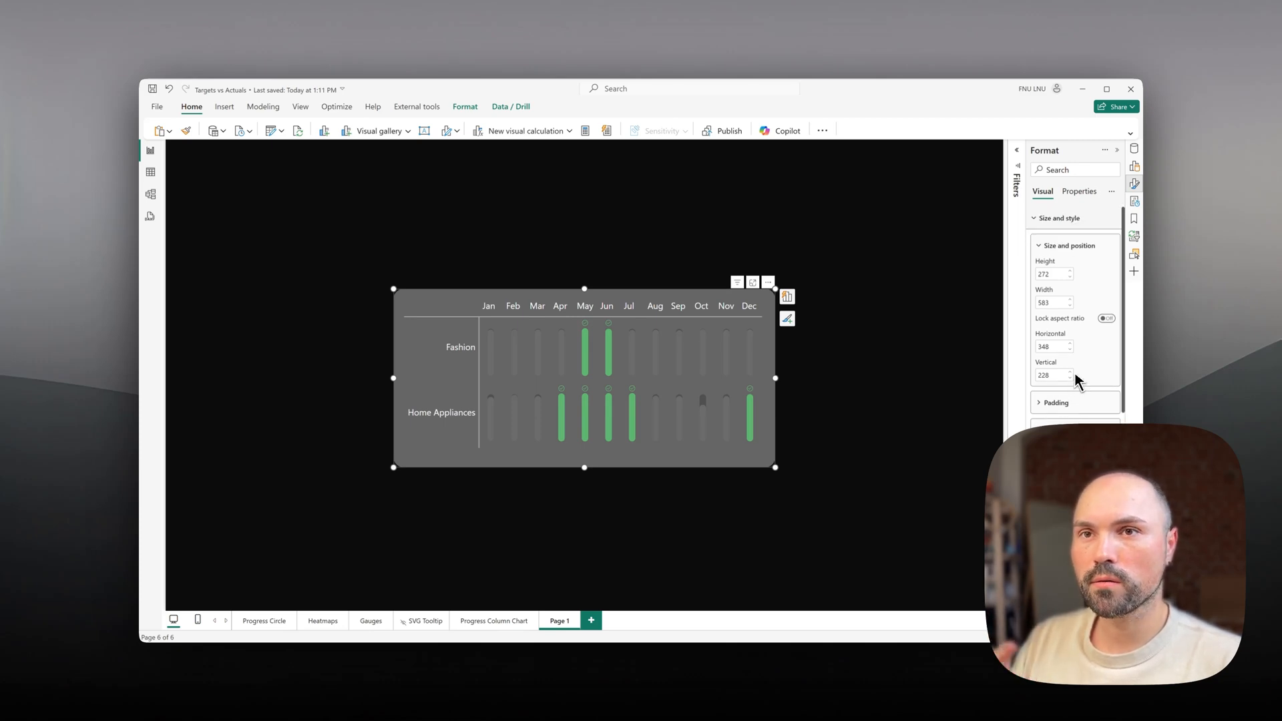
scroll(1078, 380, "down", 3)
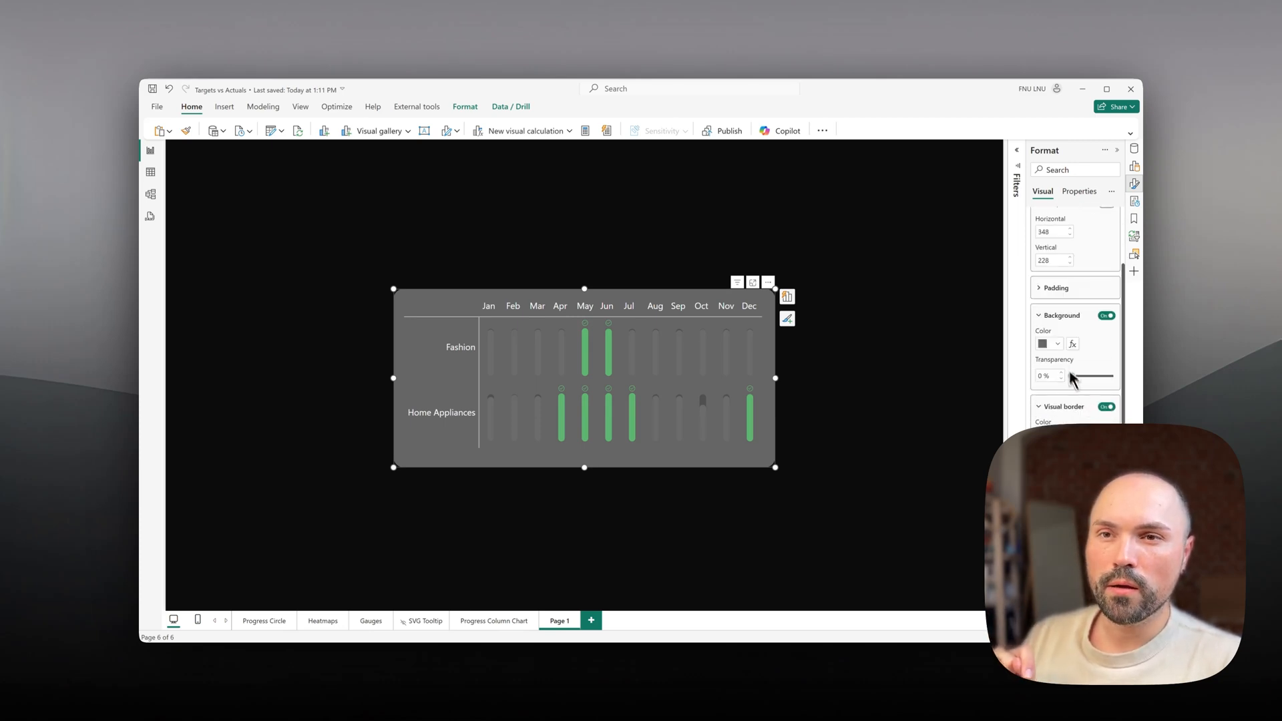
left_click(1058, 343)
left_click(1054, 391)
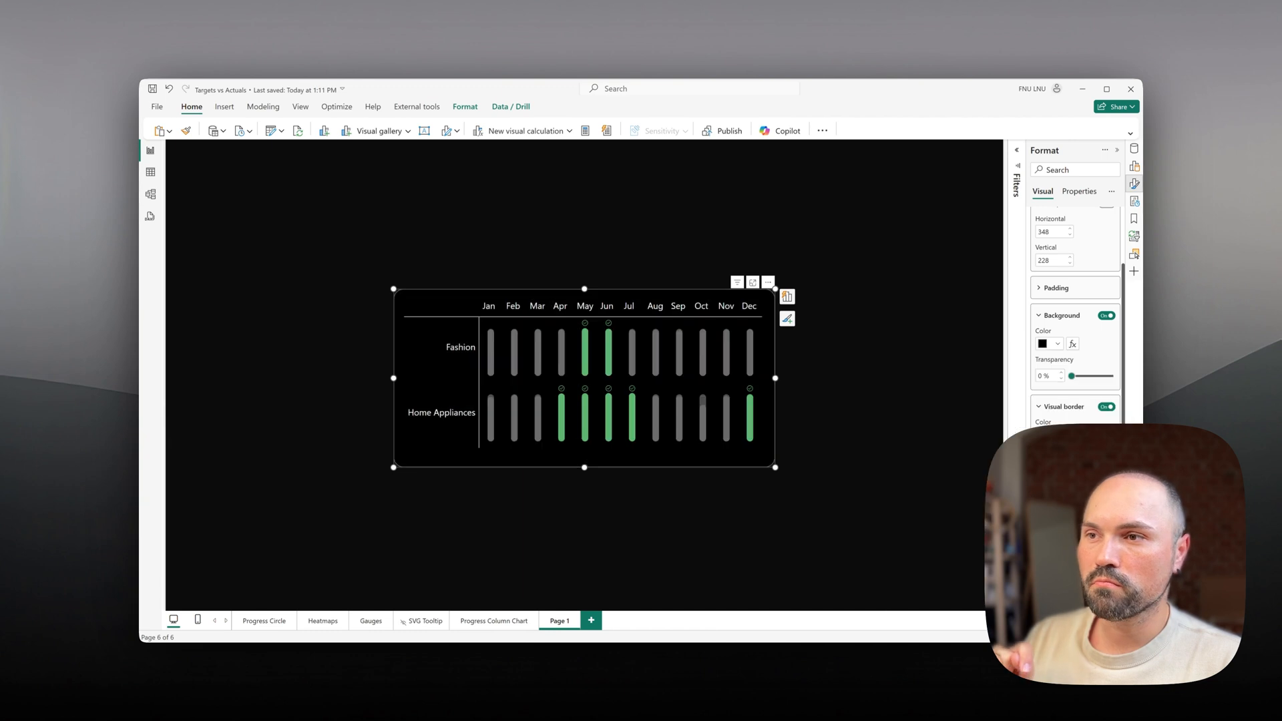
left_click_drag(1071, 376, 1084, 375)
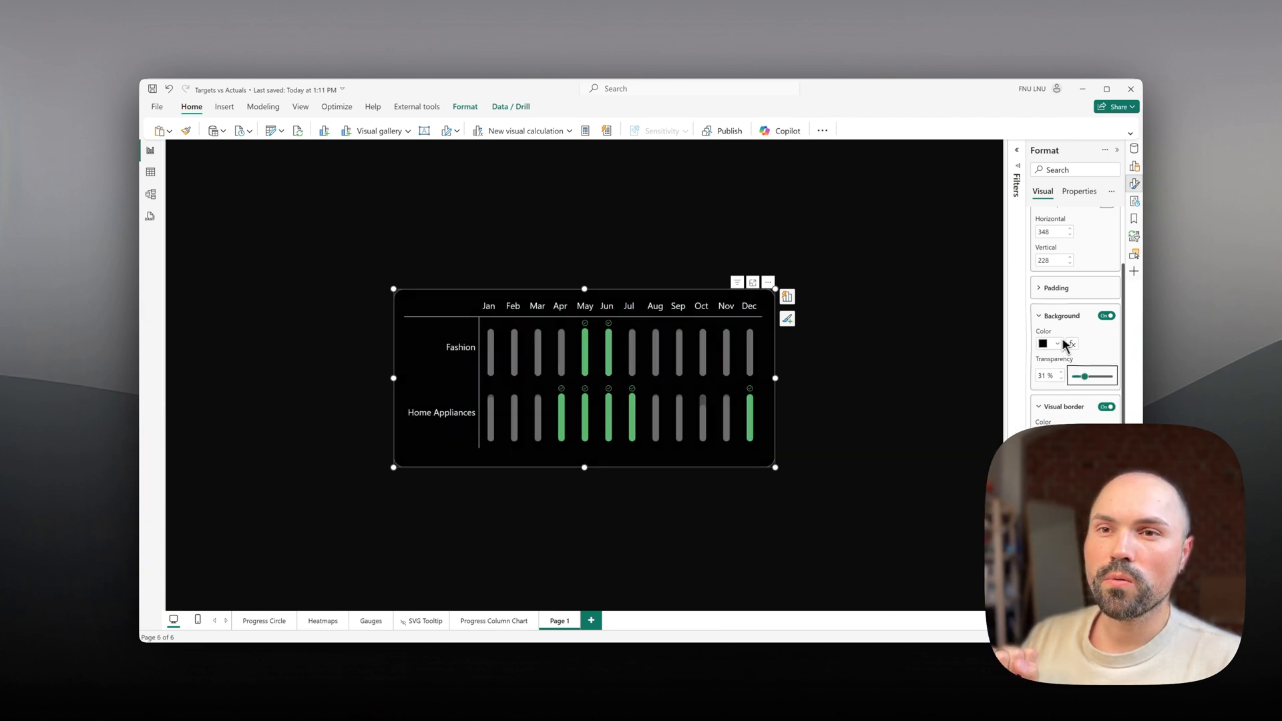
left_click(1058, 343)
key("Escape")
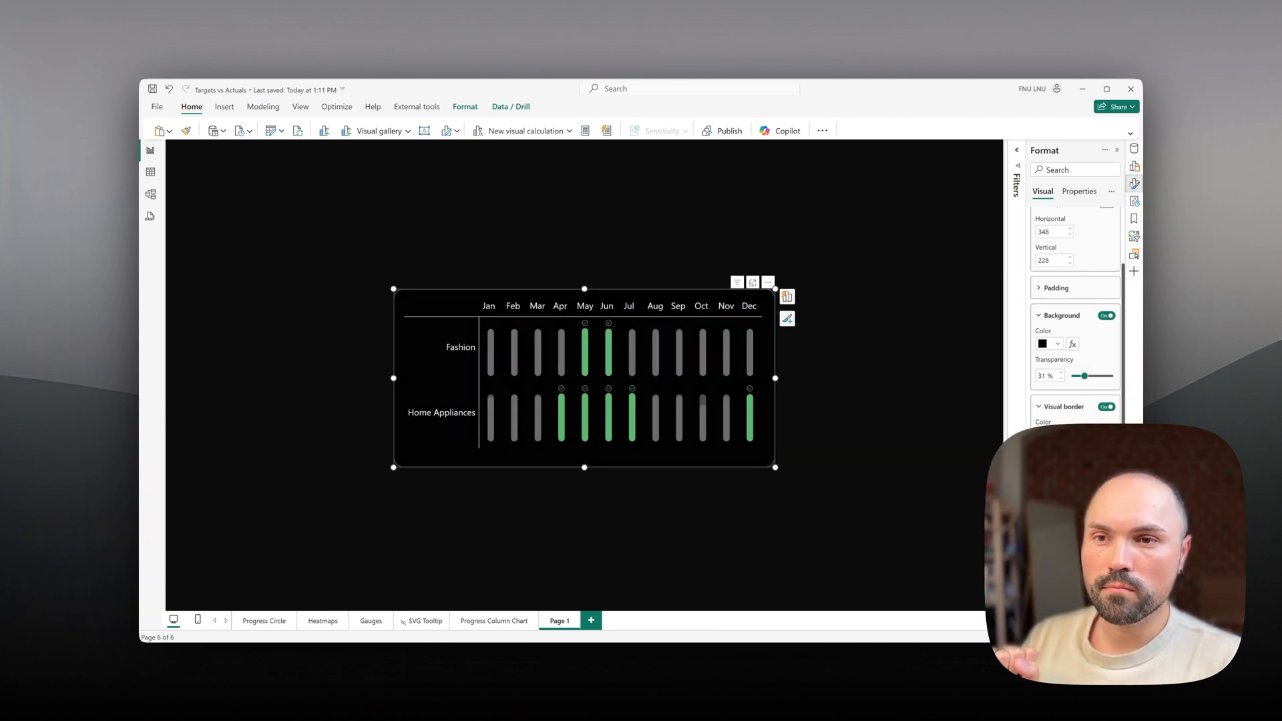
Switch the background to dark grey at about 5% transparency
left_click(1058, 344)
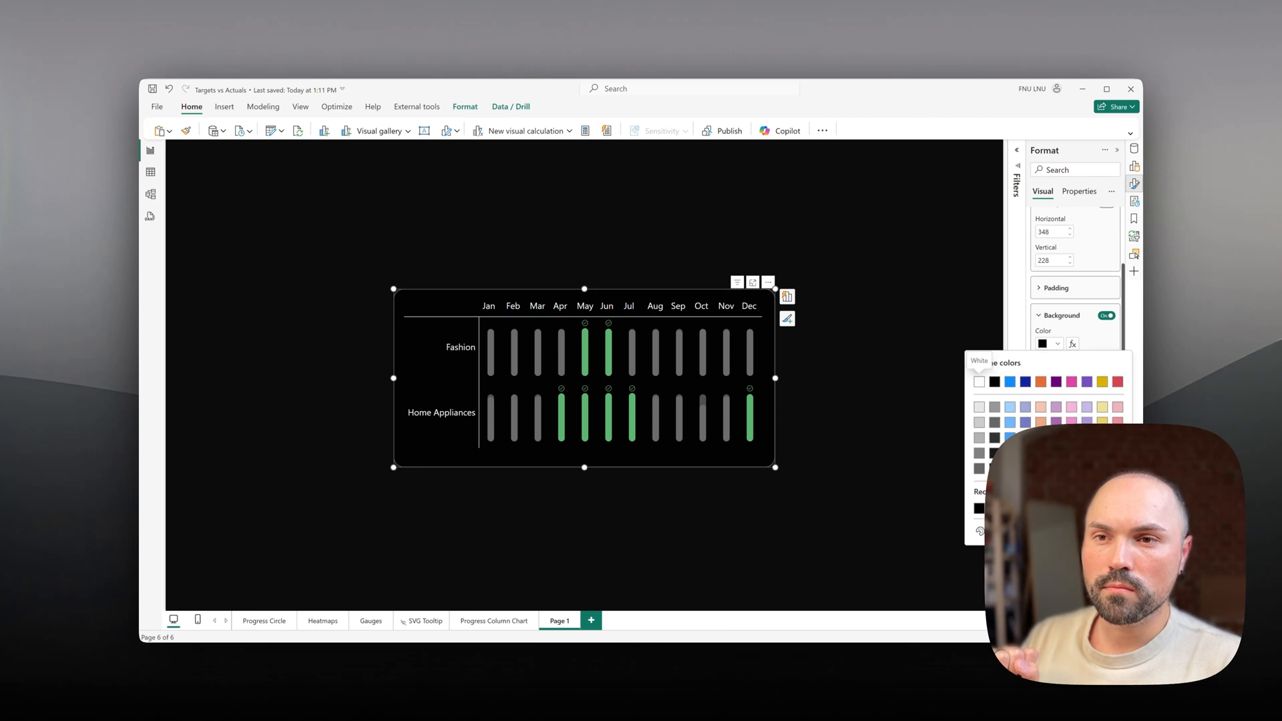
left_click(996, 441)
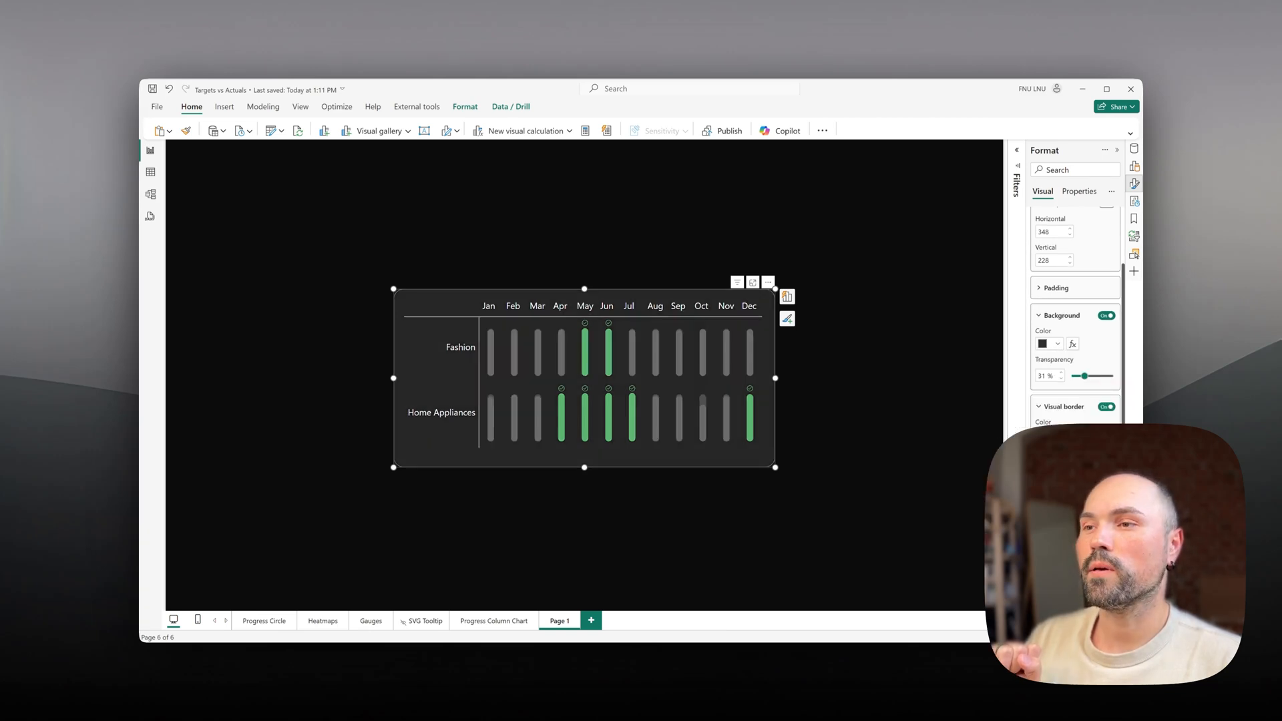
left_click_drag(1083, 376, 1079, 376)
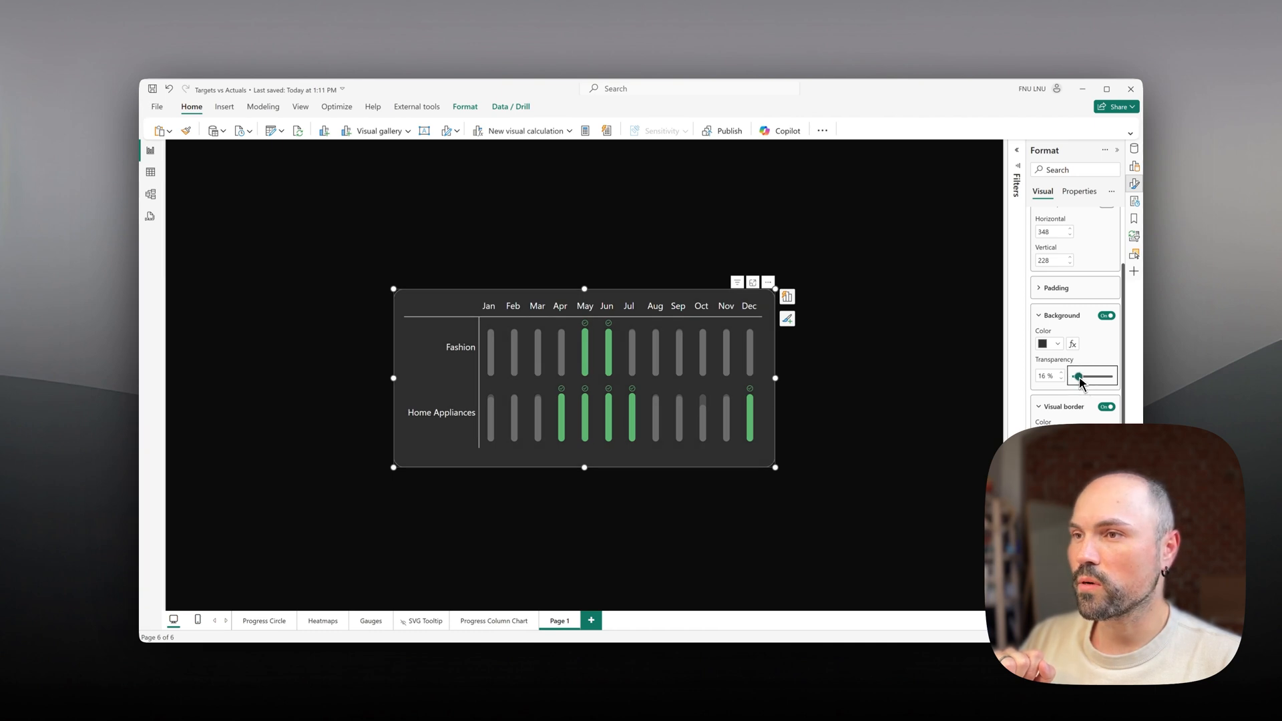
left_click_drag(1080, 378, 1076, 377)
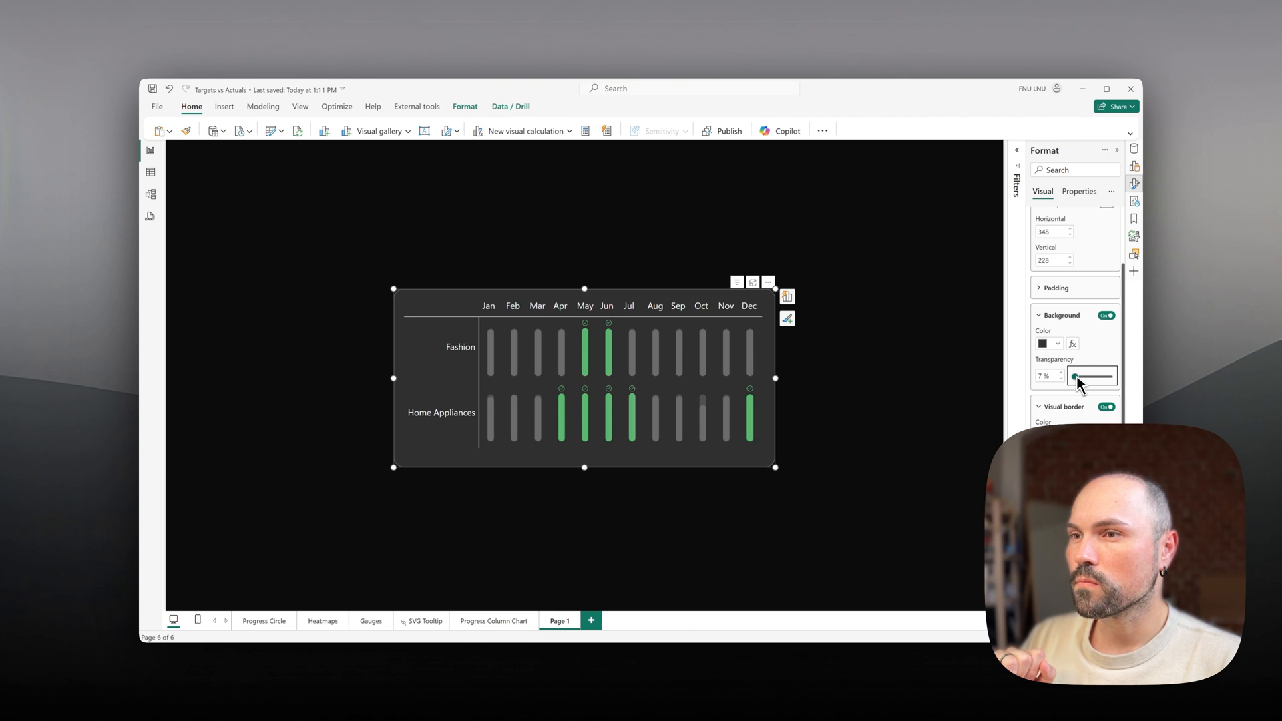
left_click_drag(1079, 377, 1071, 378)
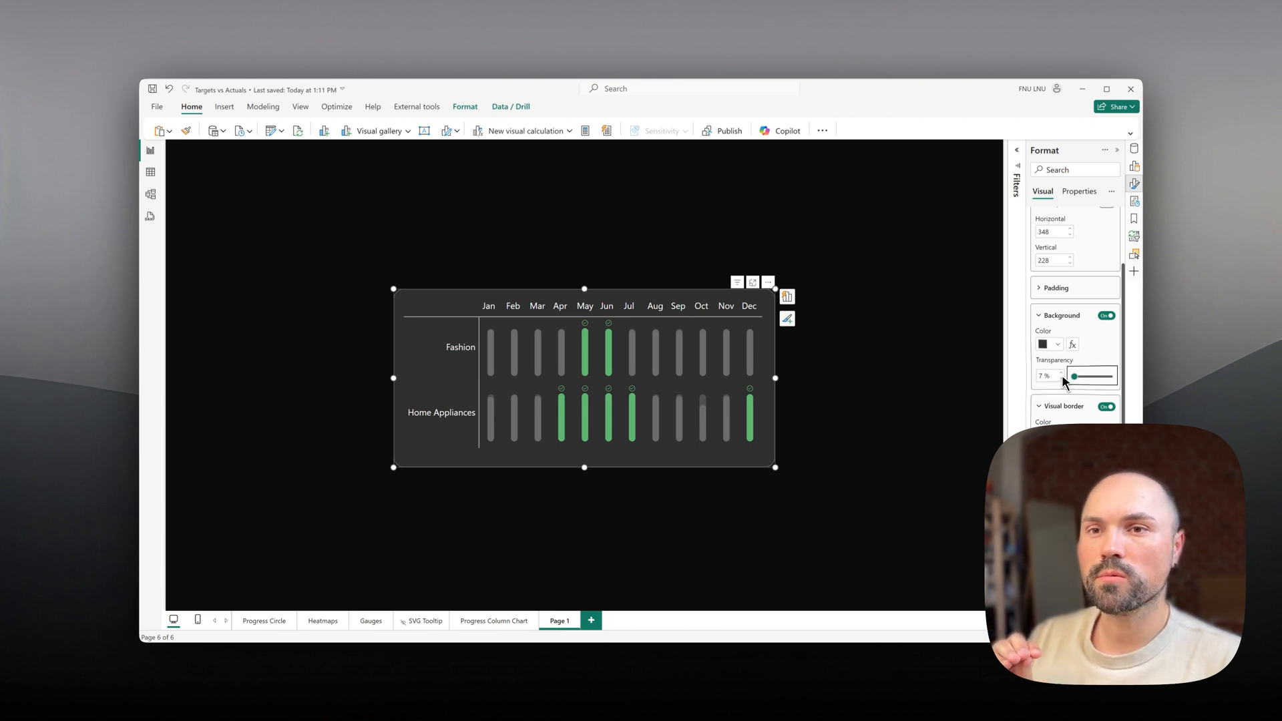
left_click(837, 320)
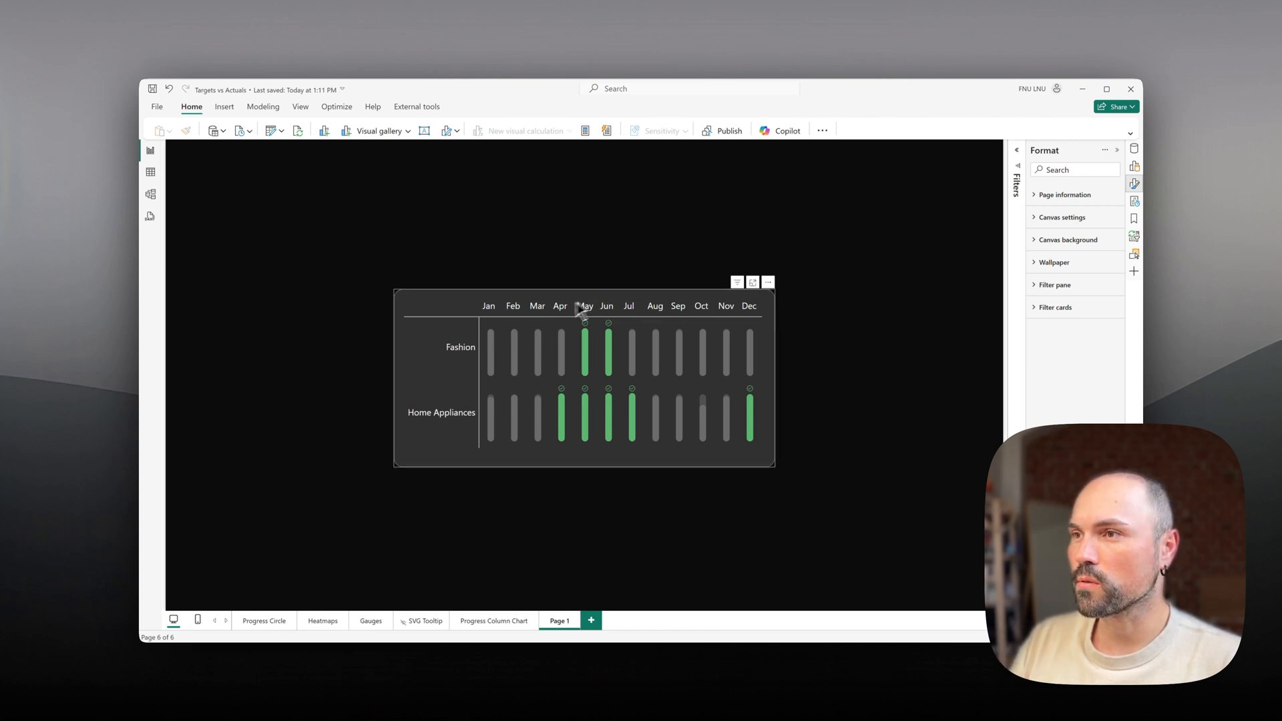
Turn on a light grey shadow with Custom position for the matrix
left_click(441, 299)
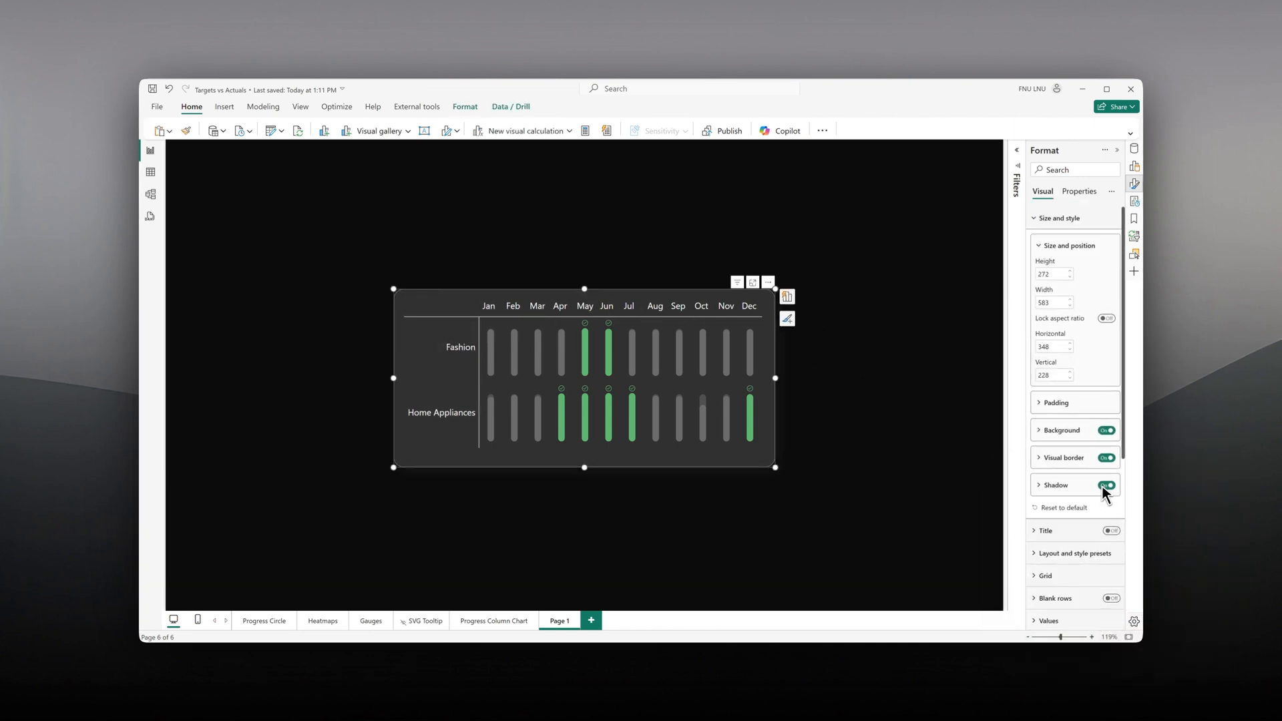
left_click(1084, 486)
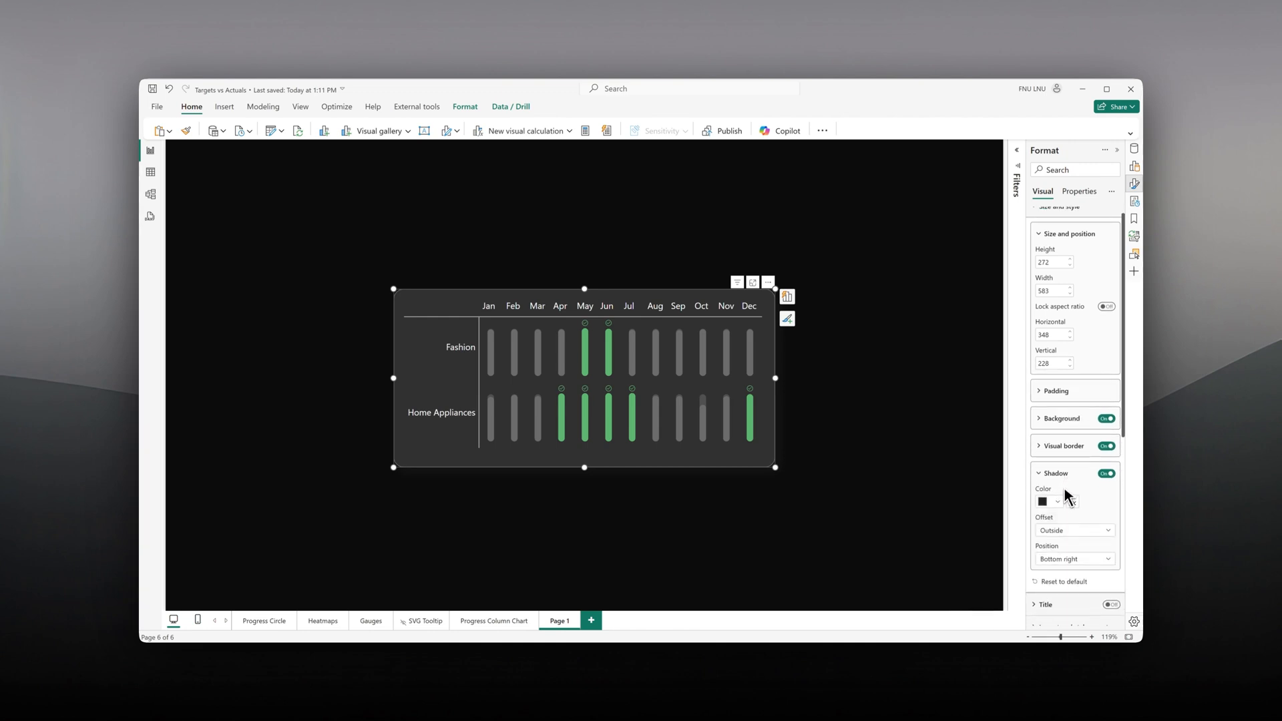
left_click(1064, 503)
left_click(1006, 352)
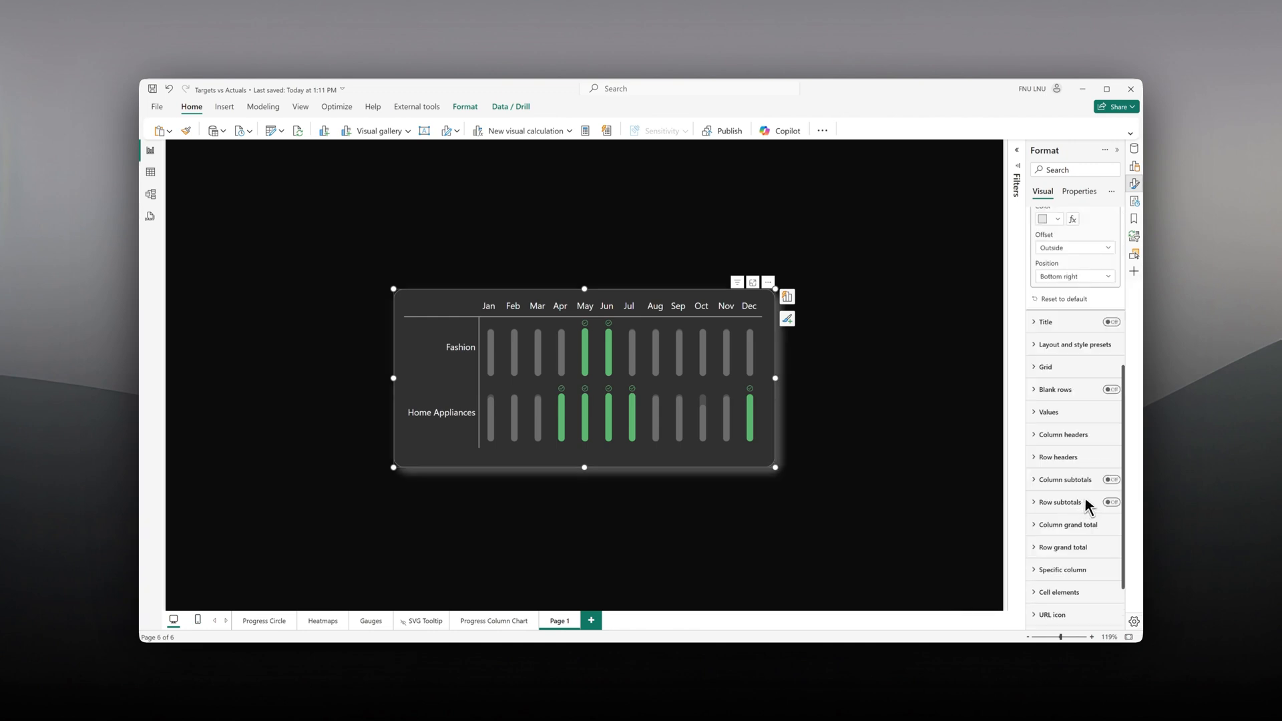
scroll(1078, 502, "up", 1)
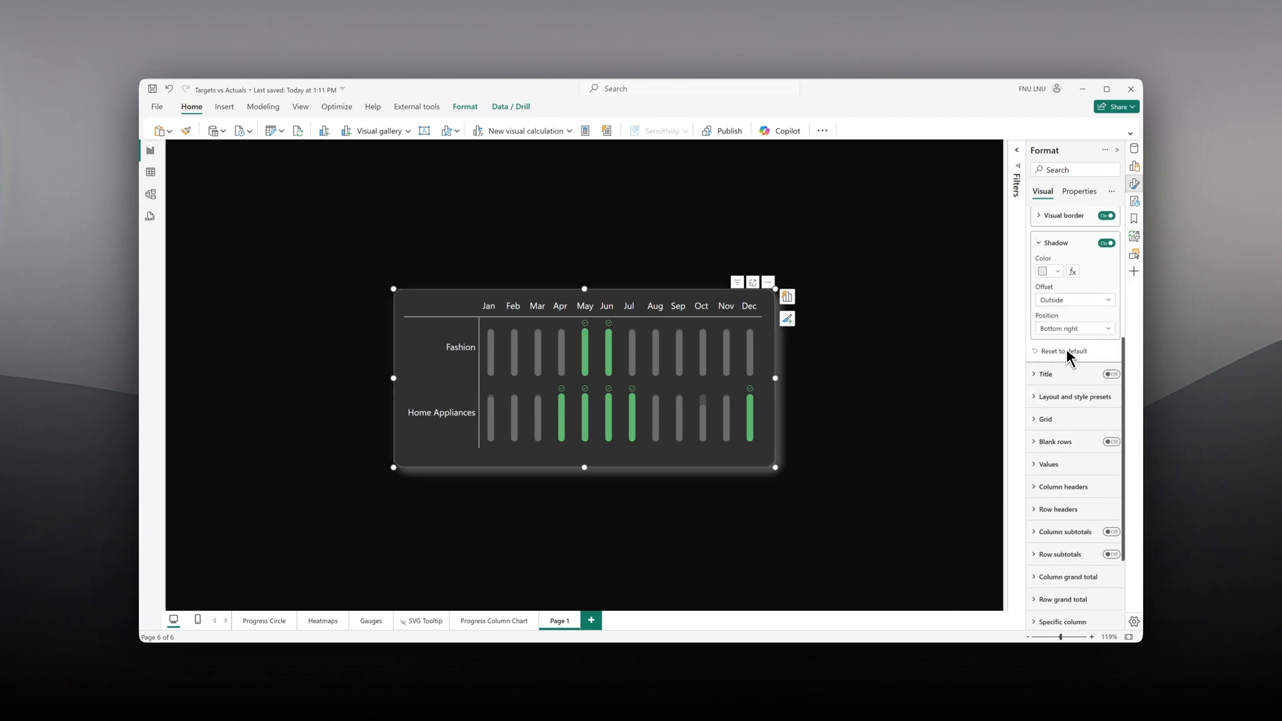
left_click(1071, 334)
left_click(1065, 463)
Set the shadow to blur 10, angle 90° and 80% transparency
double_click(1044, 397)
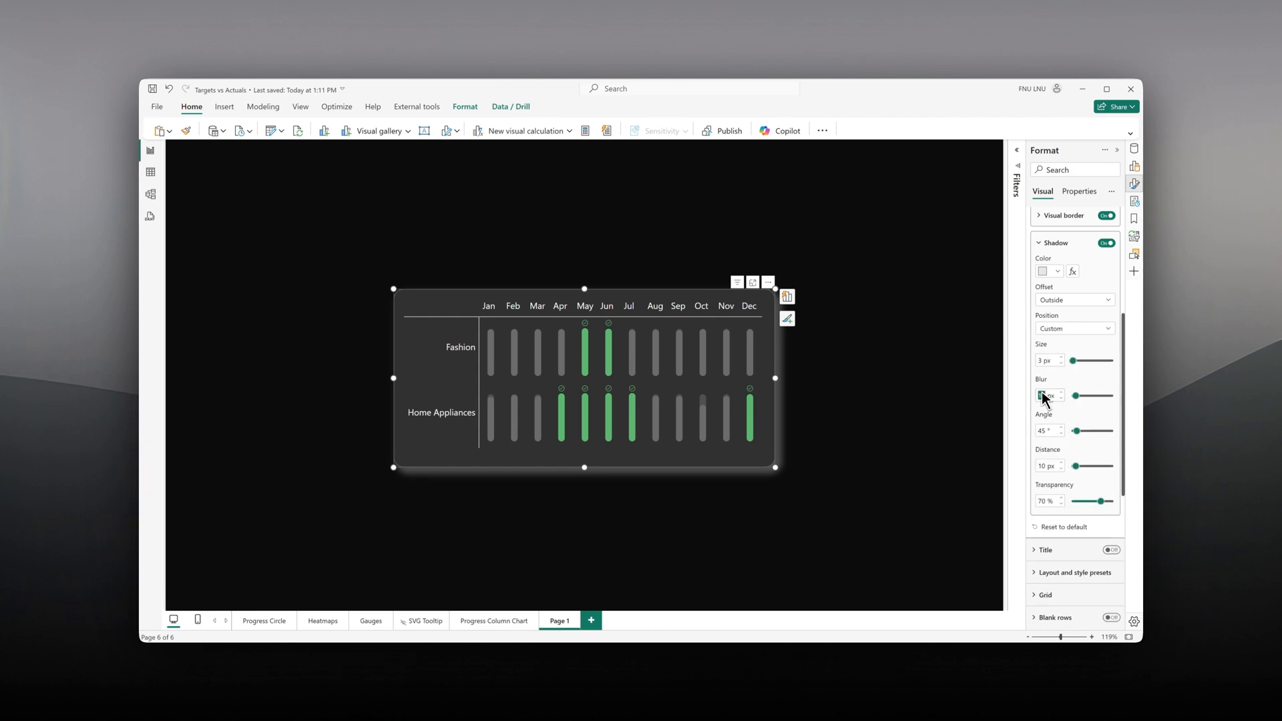
double_click(1044, 432)
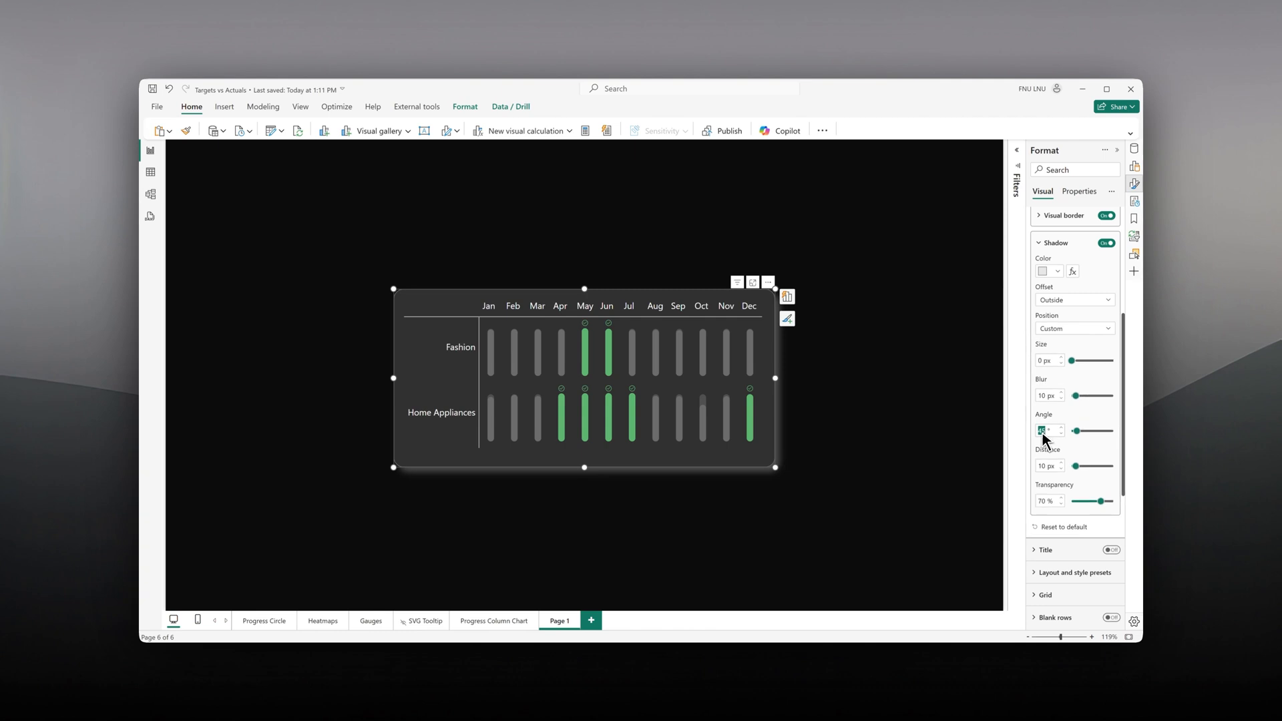
type("90")
key("Return")
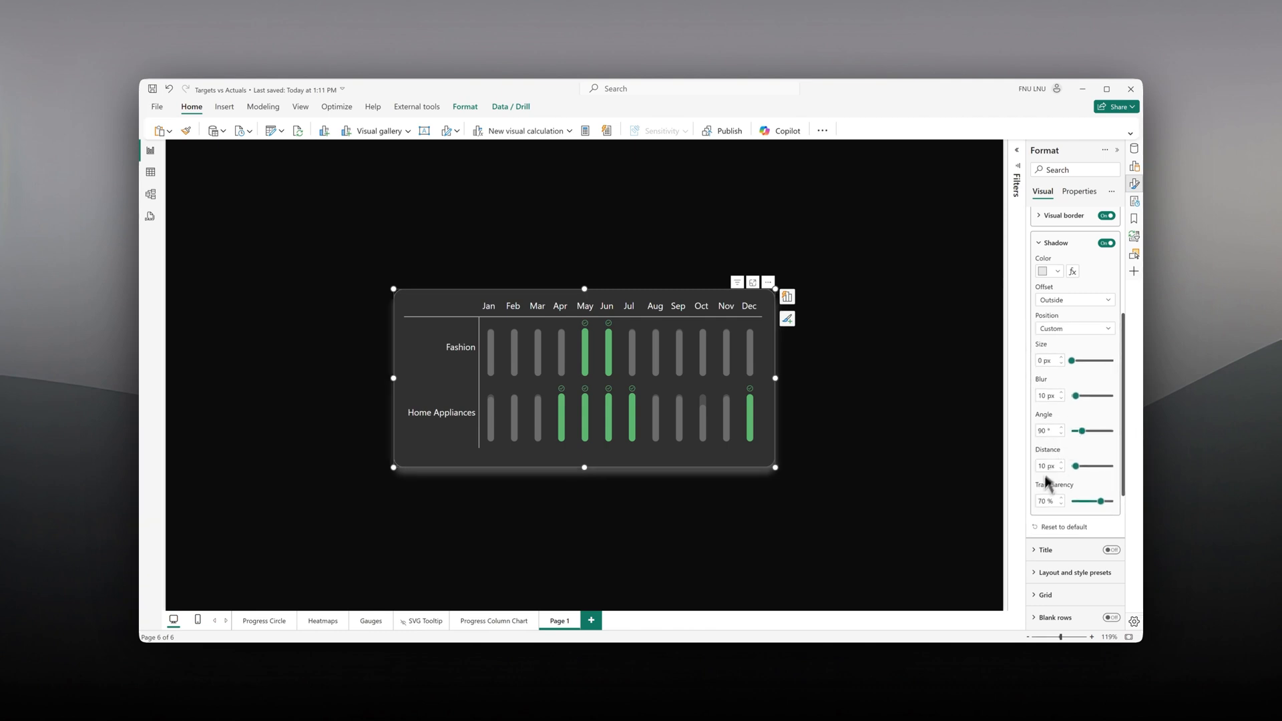
double_click(1043, 502)
type("80")
key("Return")
type("5")
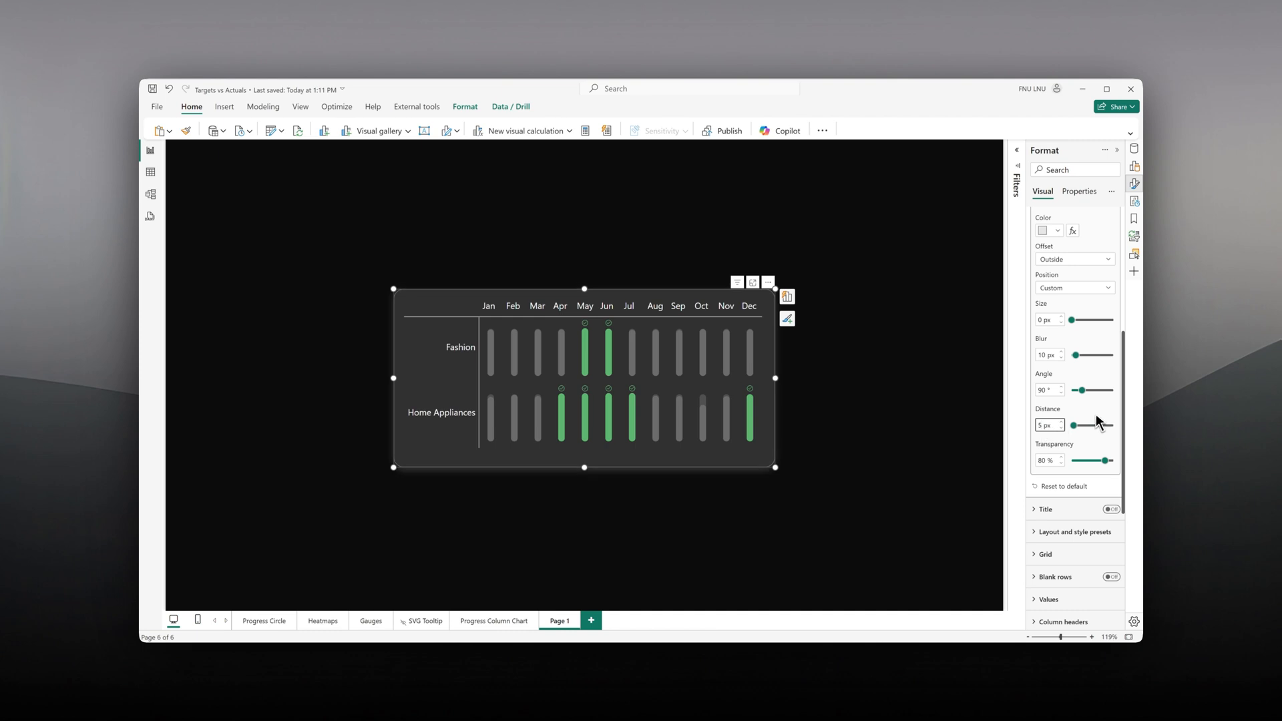
left_click(919, 419)
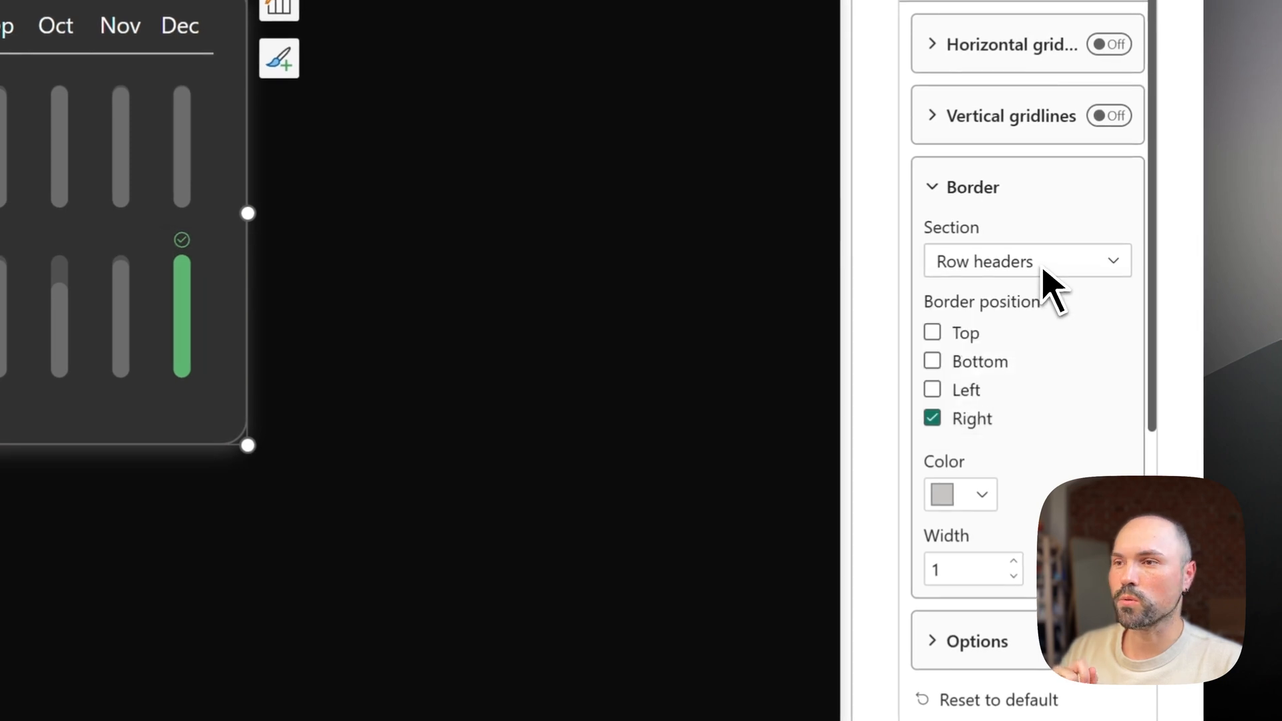
Uncheck the row headers' Right border and the column header's Bottom border
left_click(970, 431)
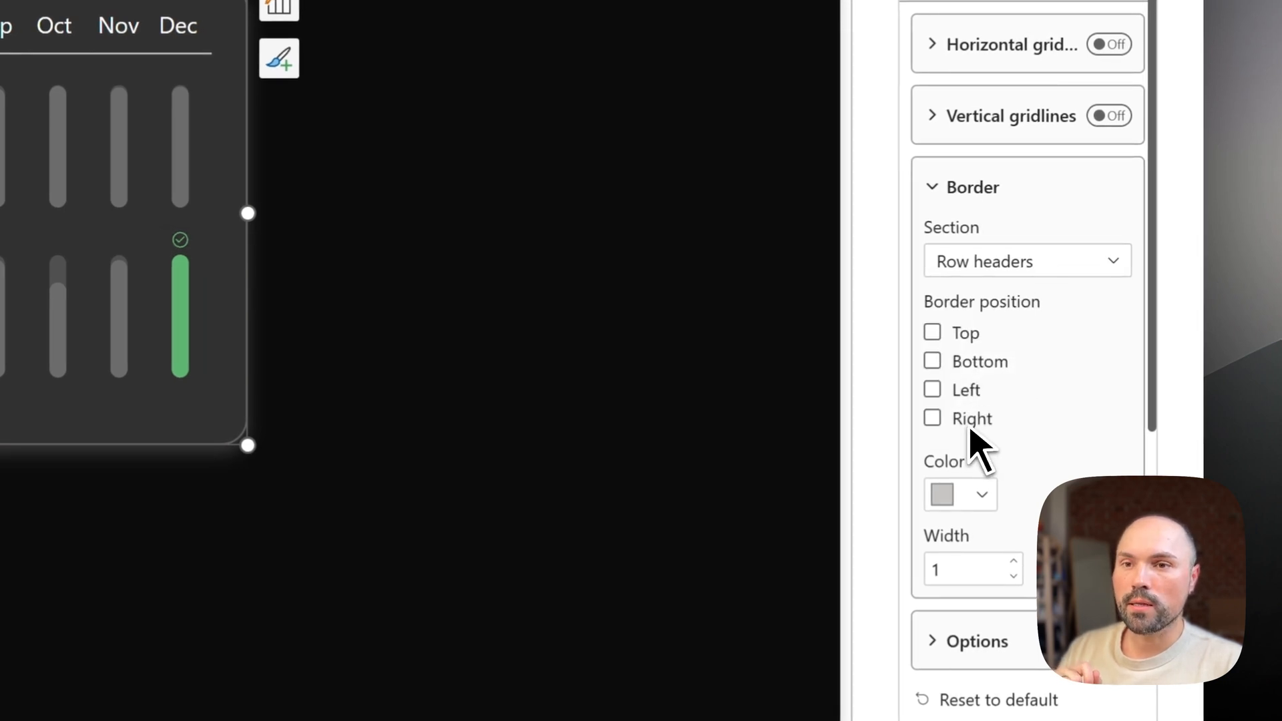
left_click(1030, 260)
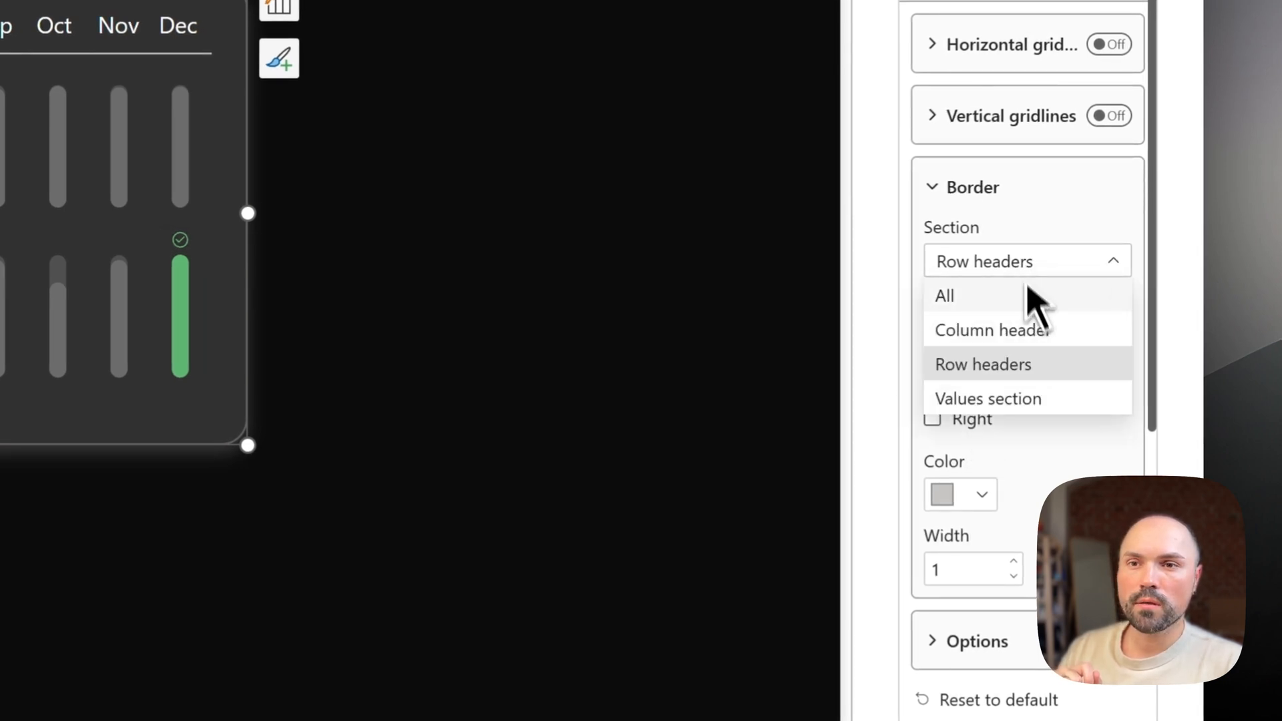
left_click(1035, 361)
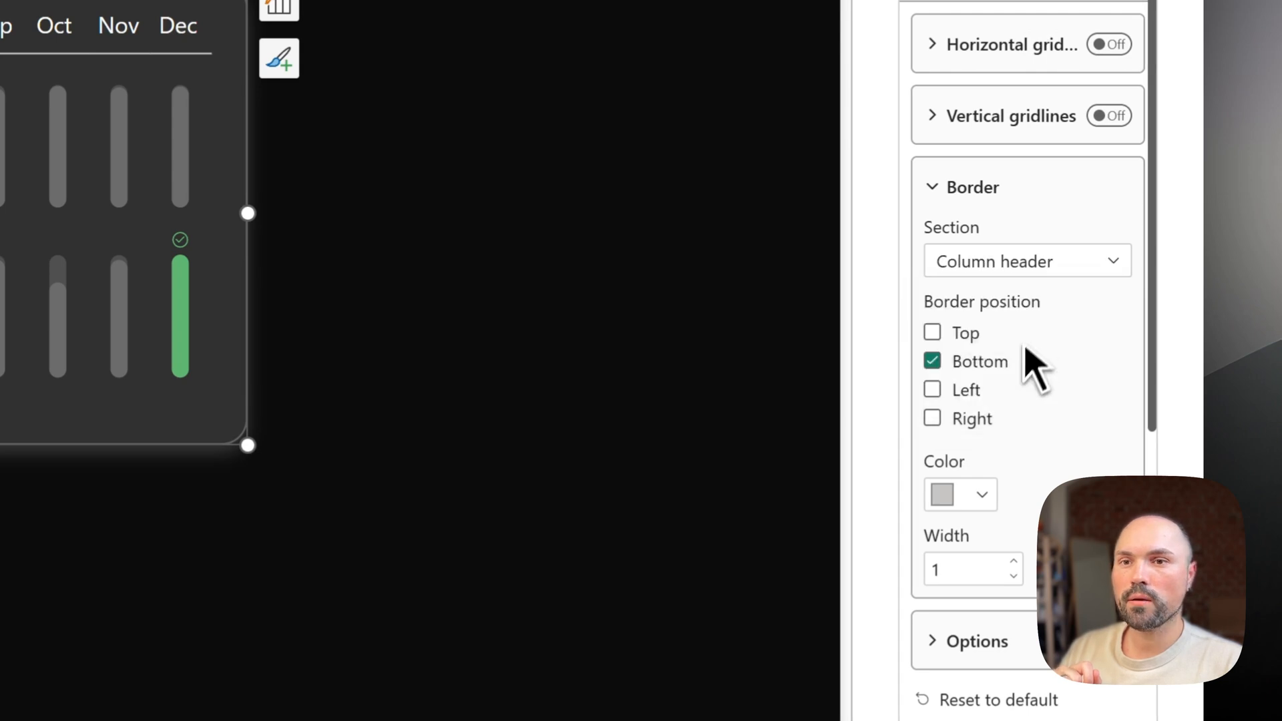
left_click(986, 365)
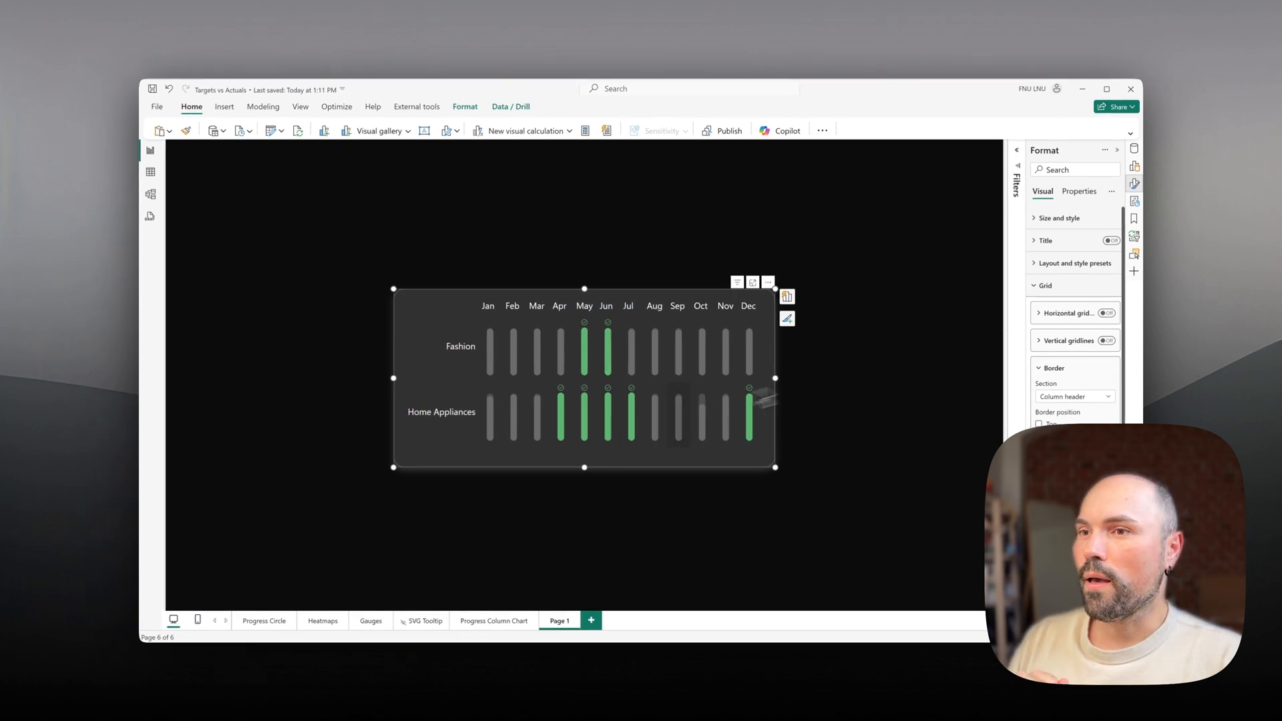
left_click_drag(584, 468, 586, 461)
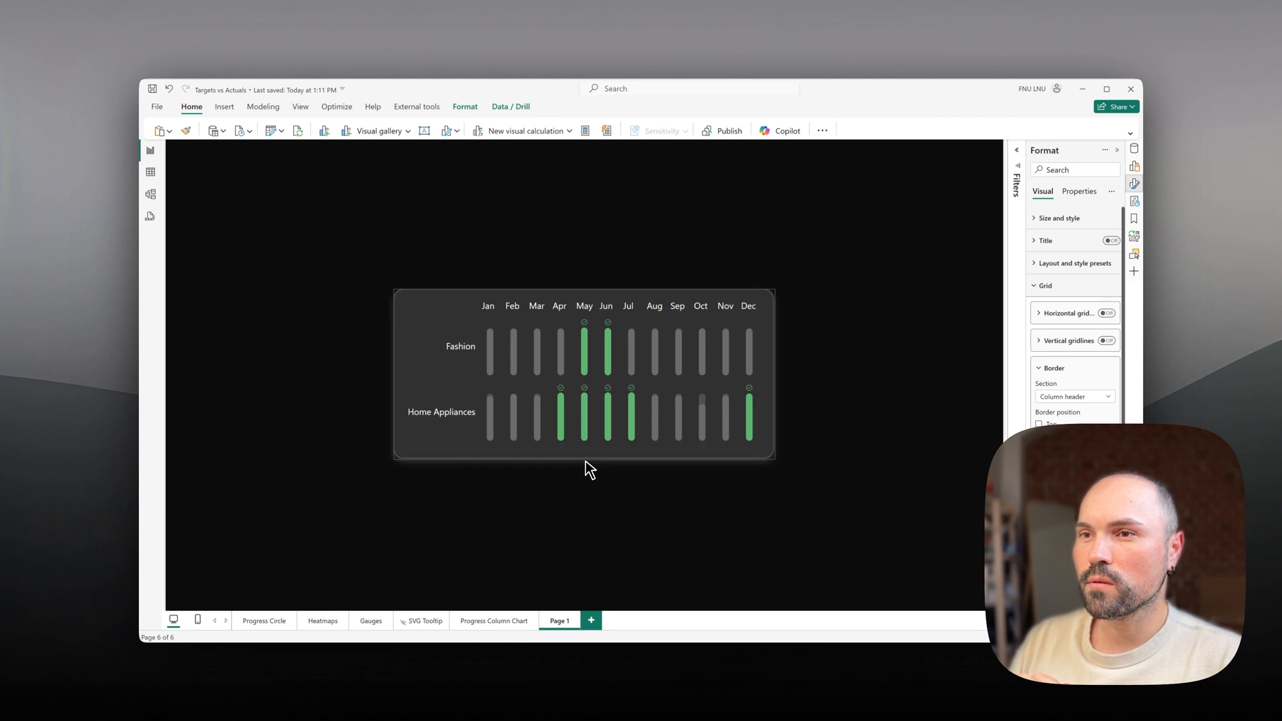
left_click(586, 461)
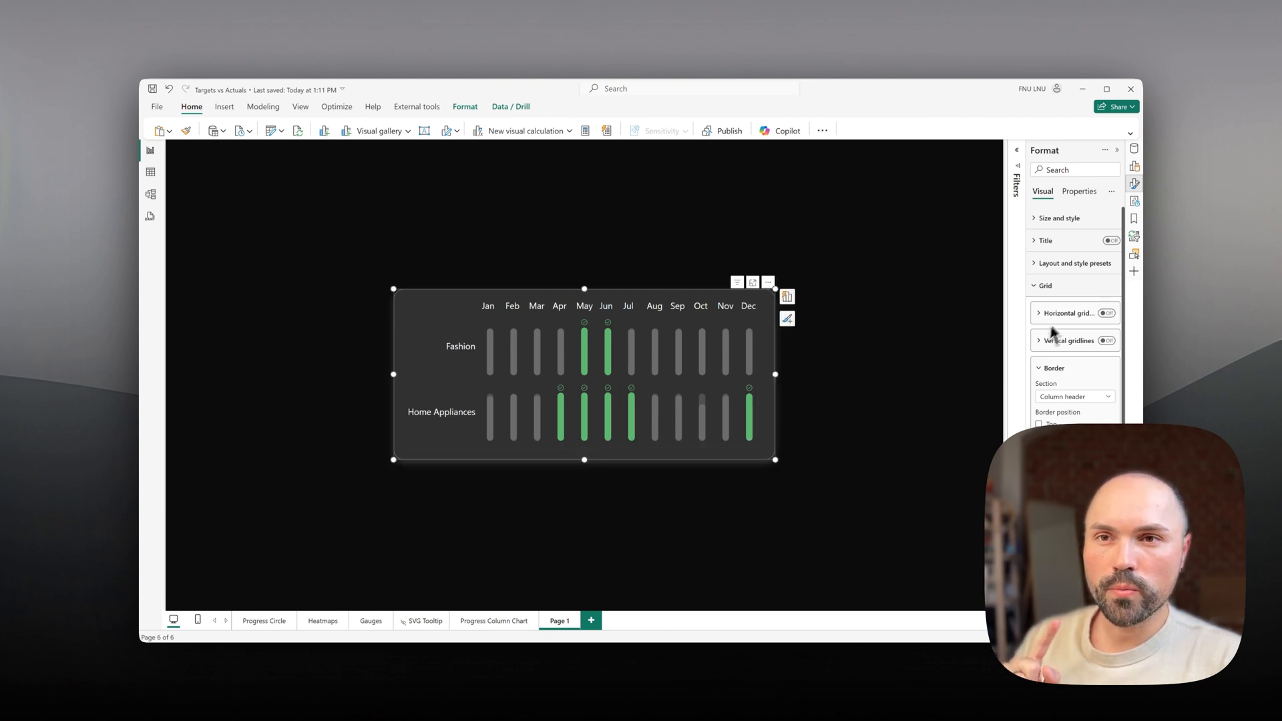
Collapse Grid and review the Column headers card before leaving the Format pane
left_click(1045, 285)
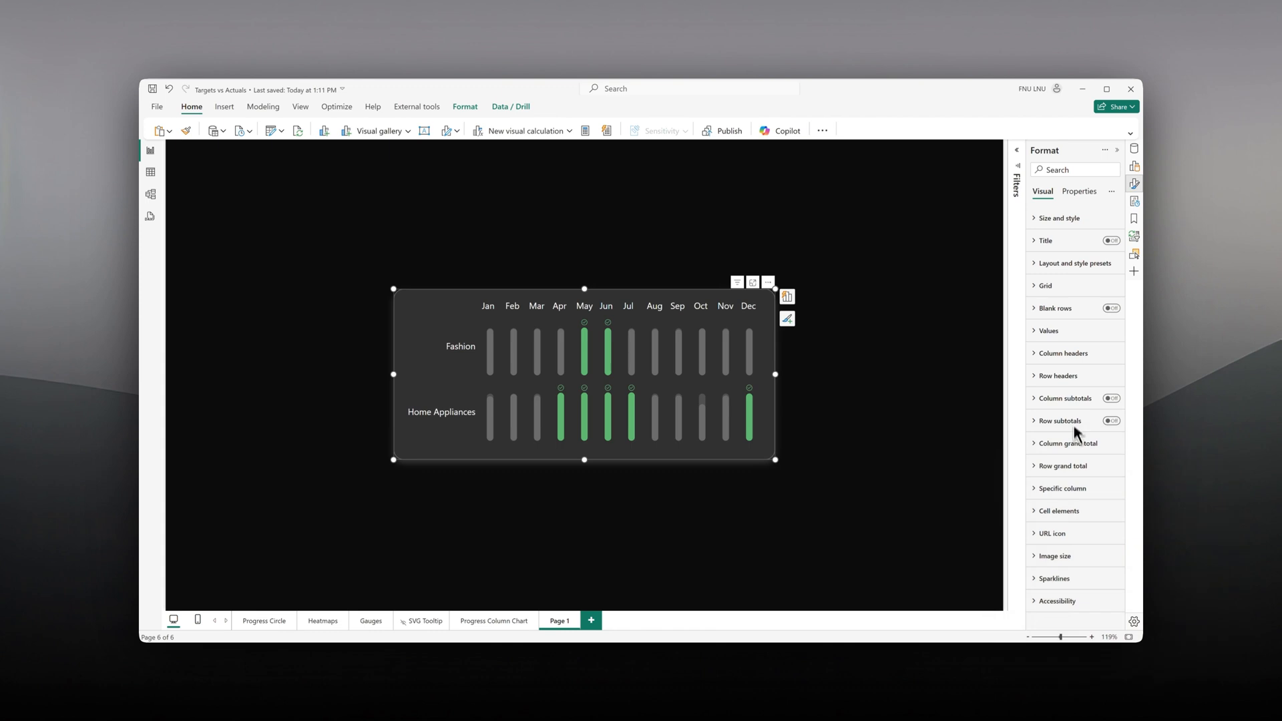
left_click(1063, 353)
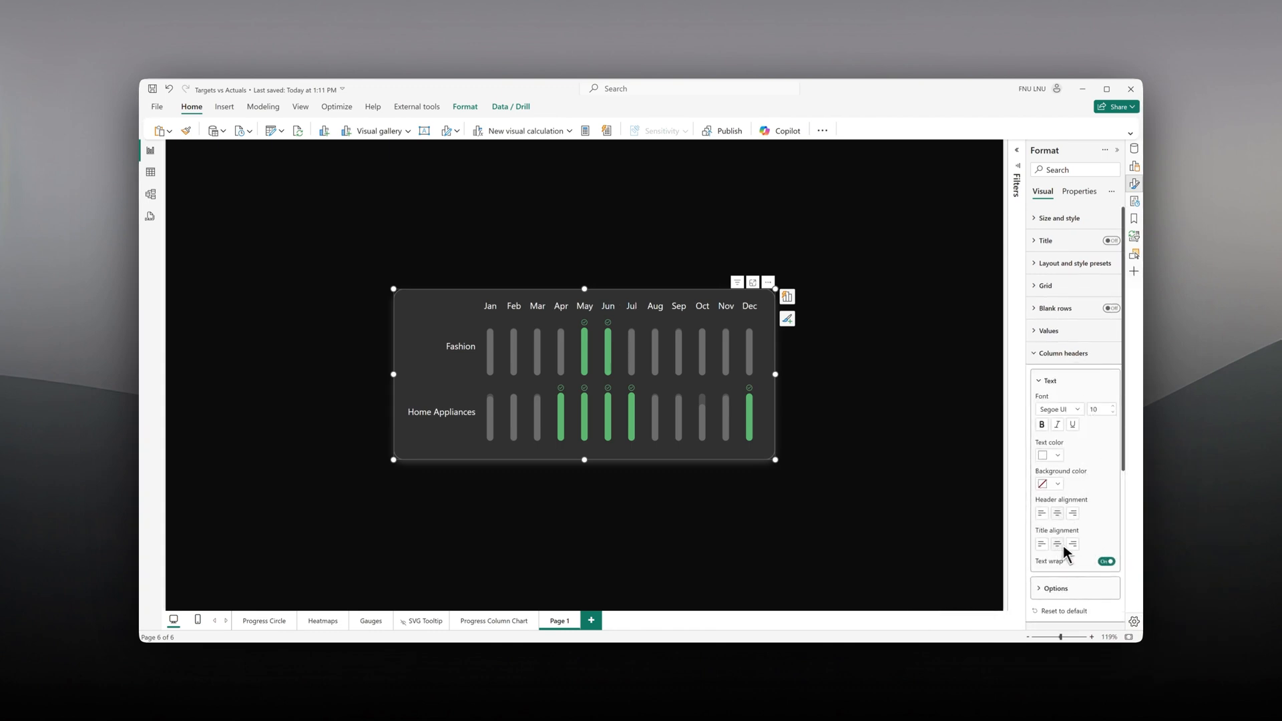
left_click(1052, 354)
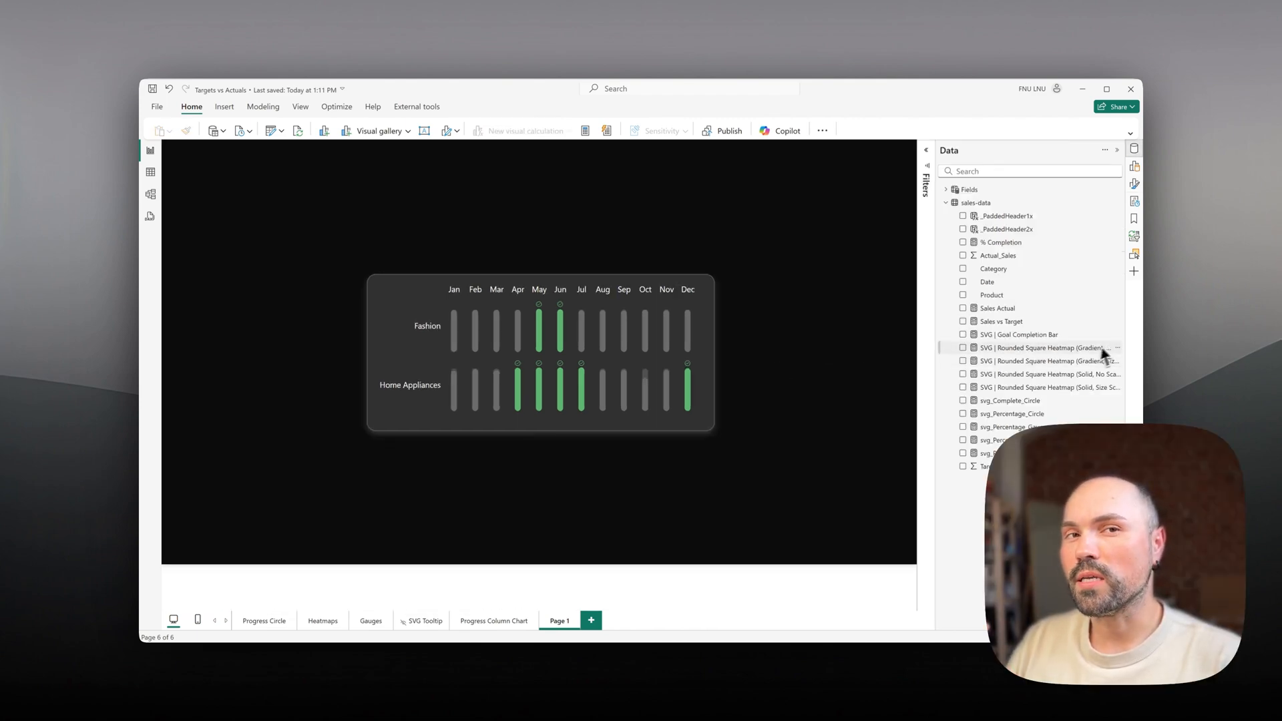
Inspect _cellHeight and the colour variables in SVG | Goal Completion Bar, then go to the Progress Column Chart page
left_click(1083, 334)
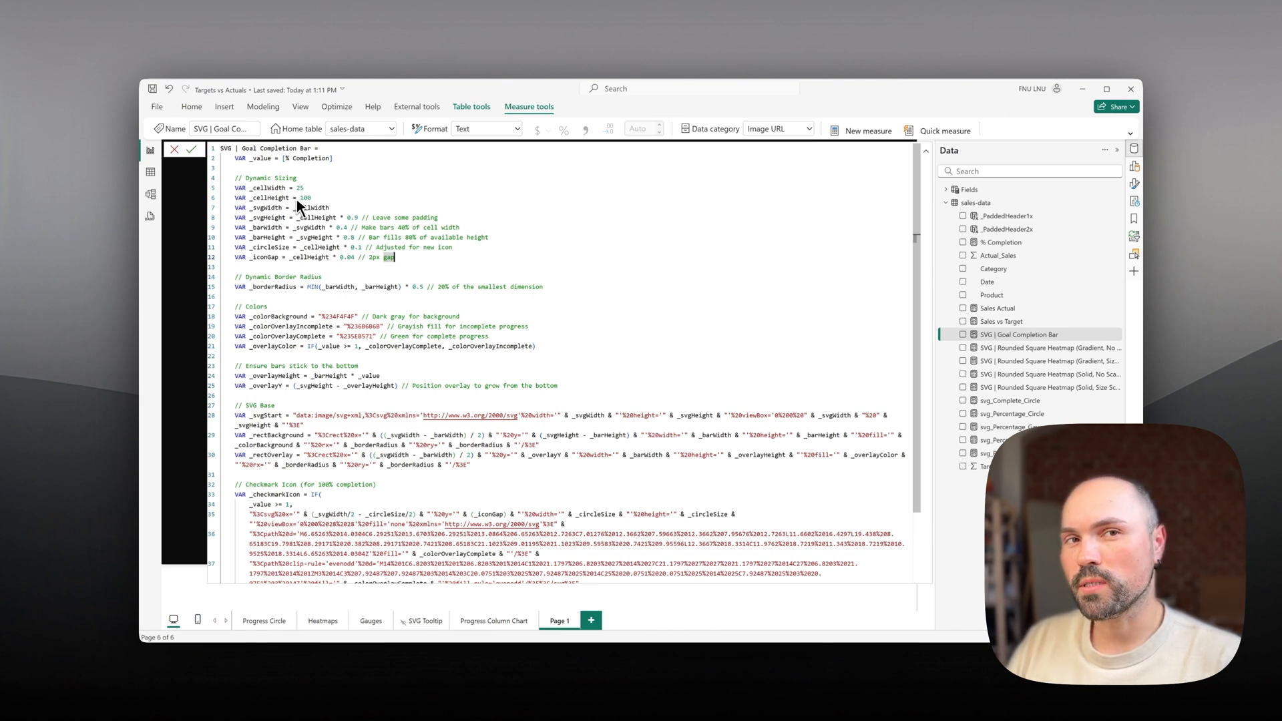
double_click(277, 189)
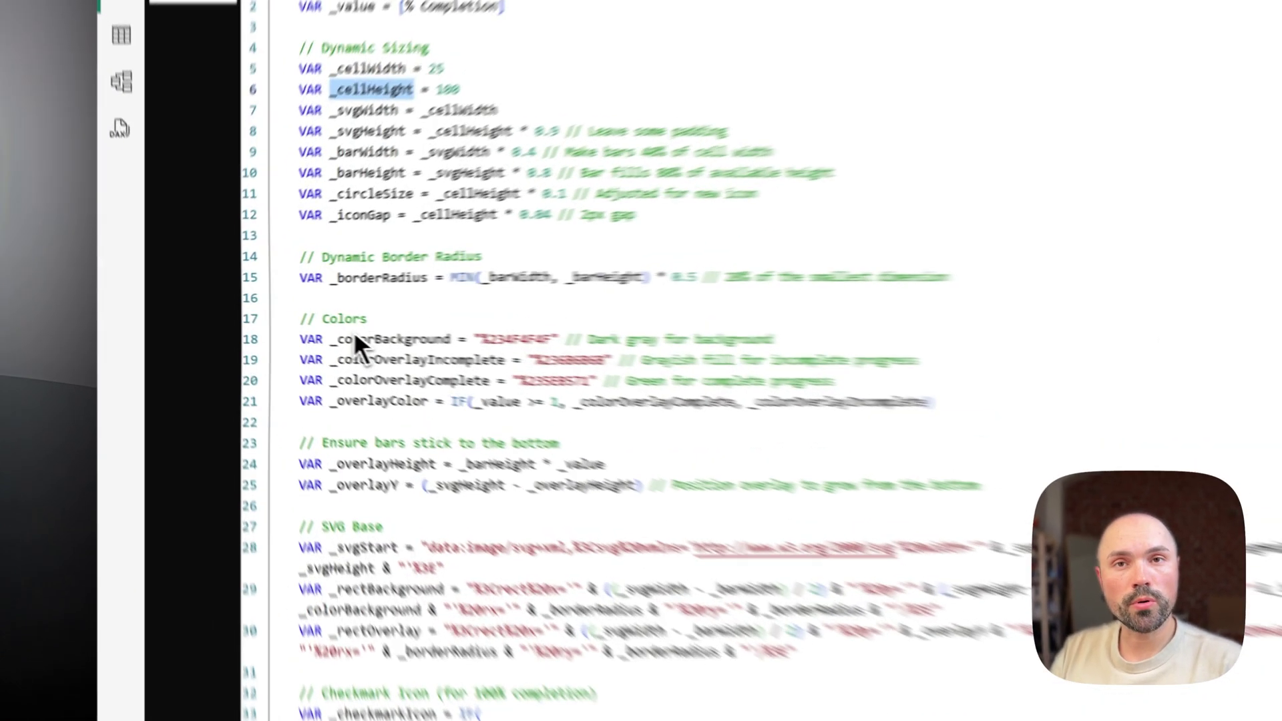
left_click_drag(353, 339, 740, 401)
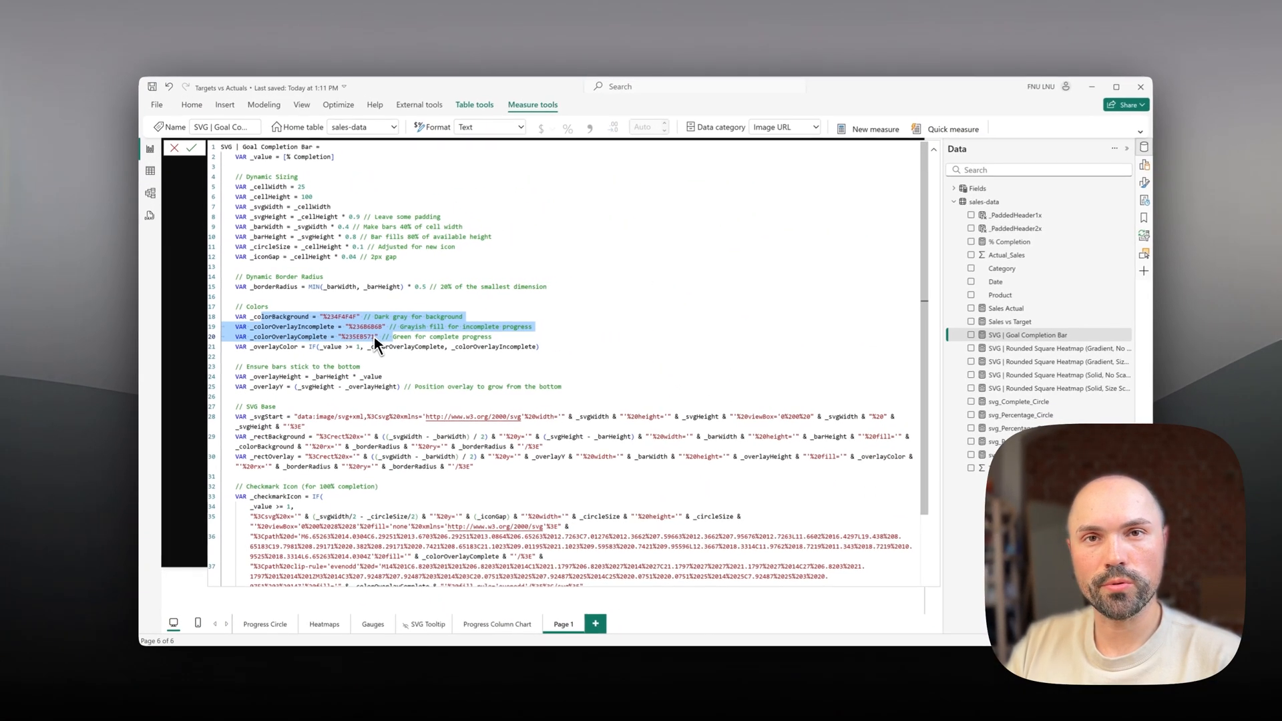
scroll(411, 378, "down", 3)
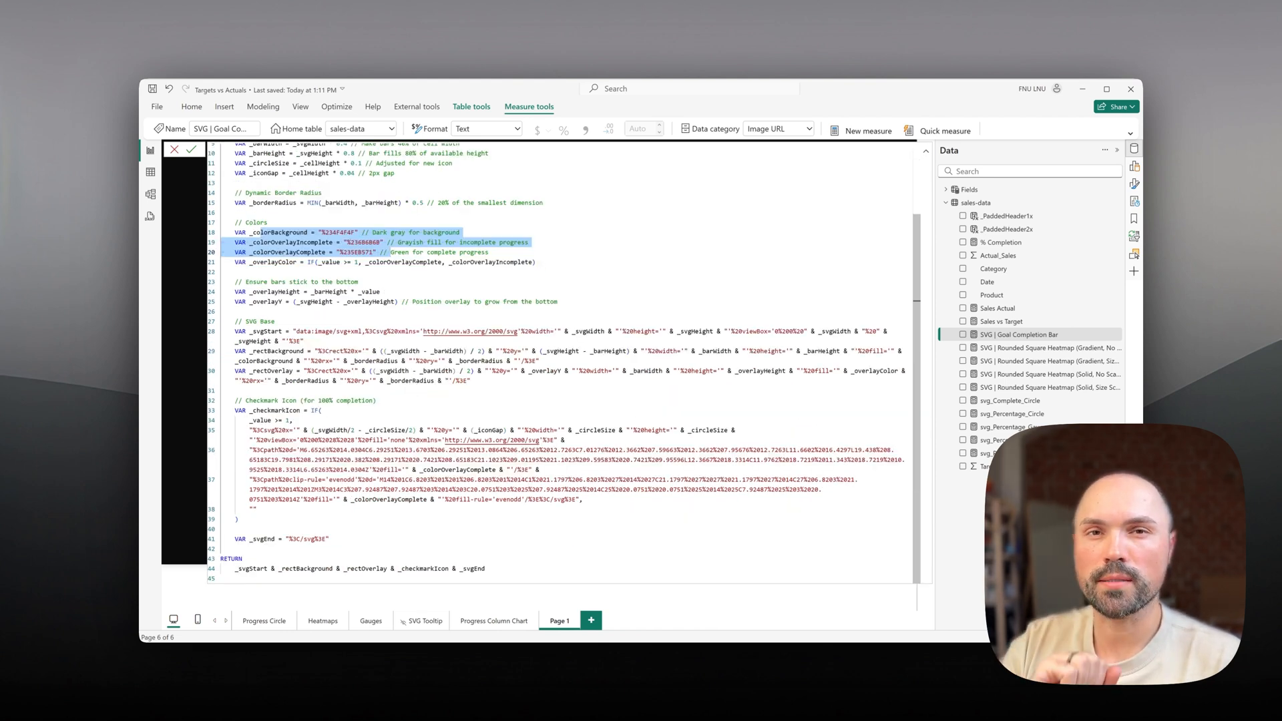
key("Escape")
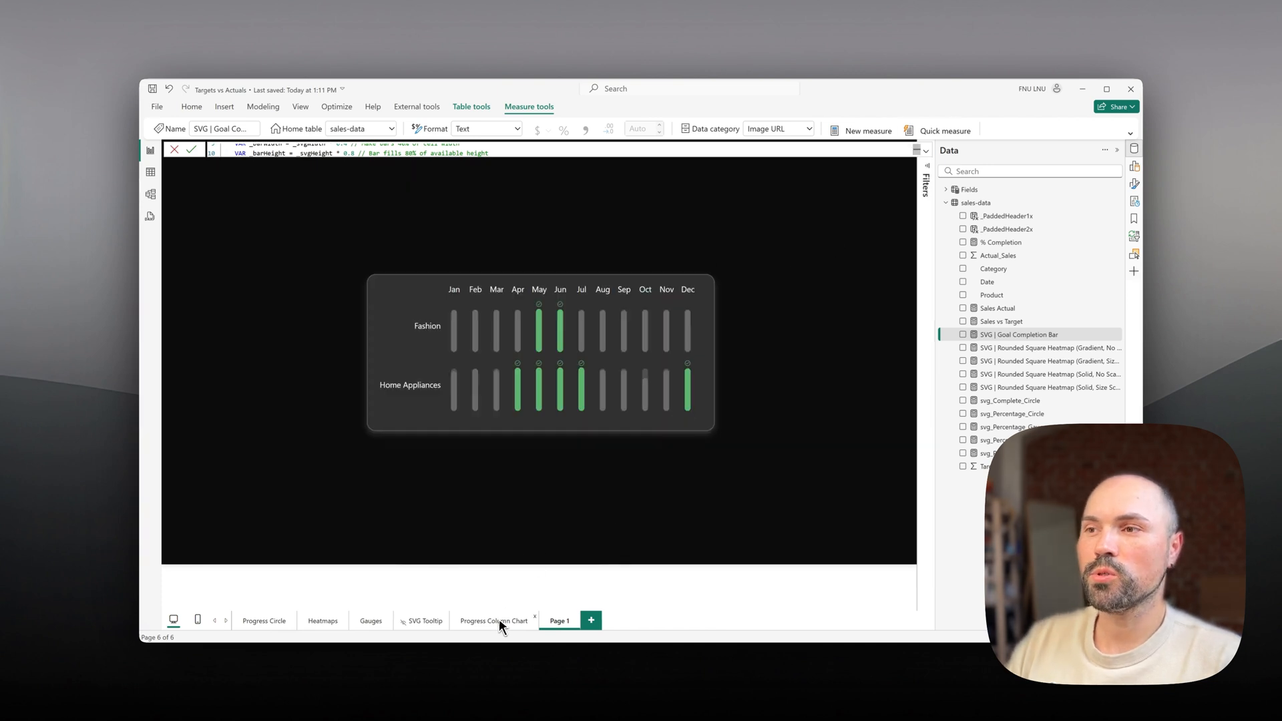
left_click(493, 620)
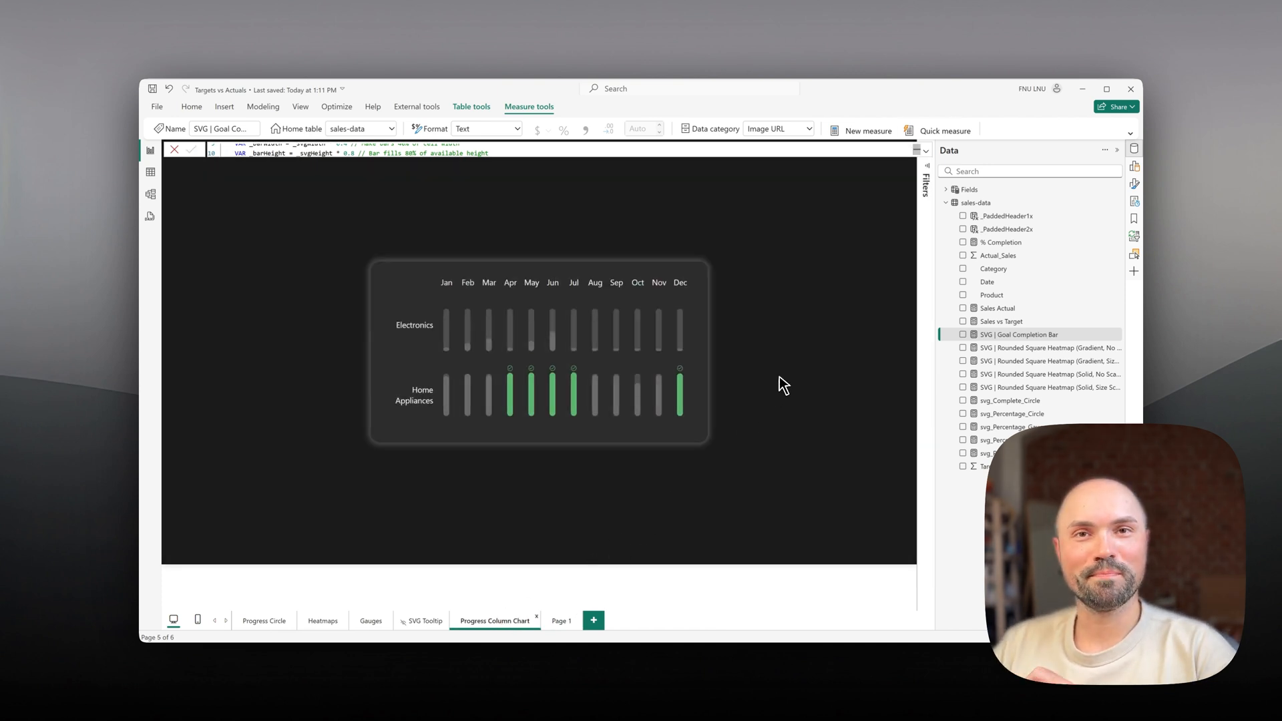